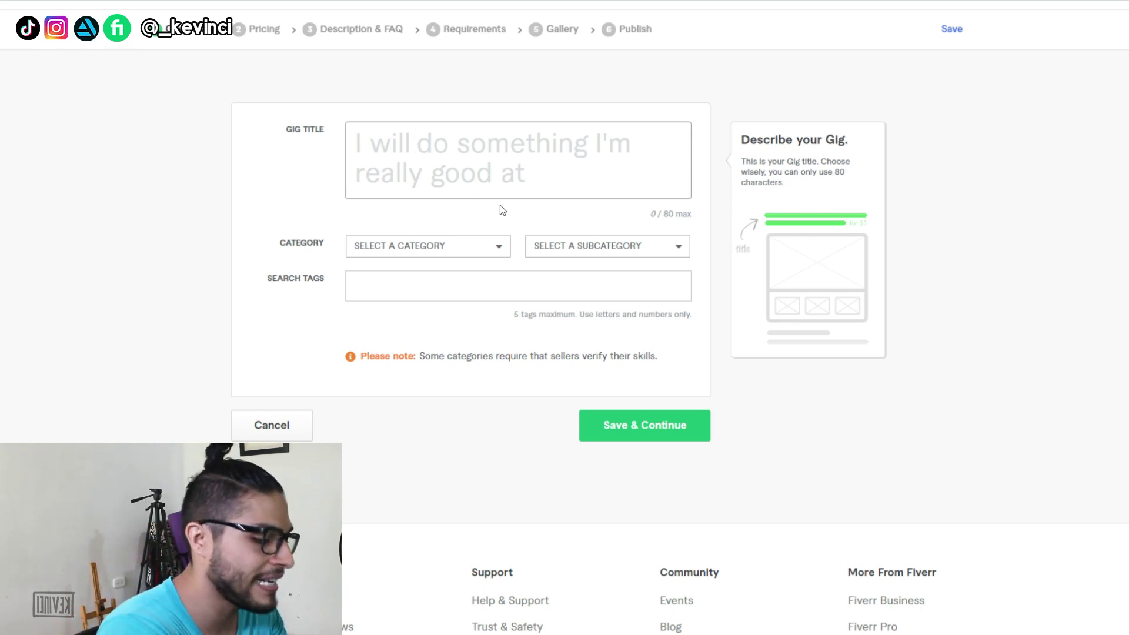
Enter the gig title "Character Design for Animation Proyect".
text(Cha)
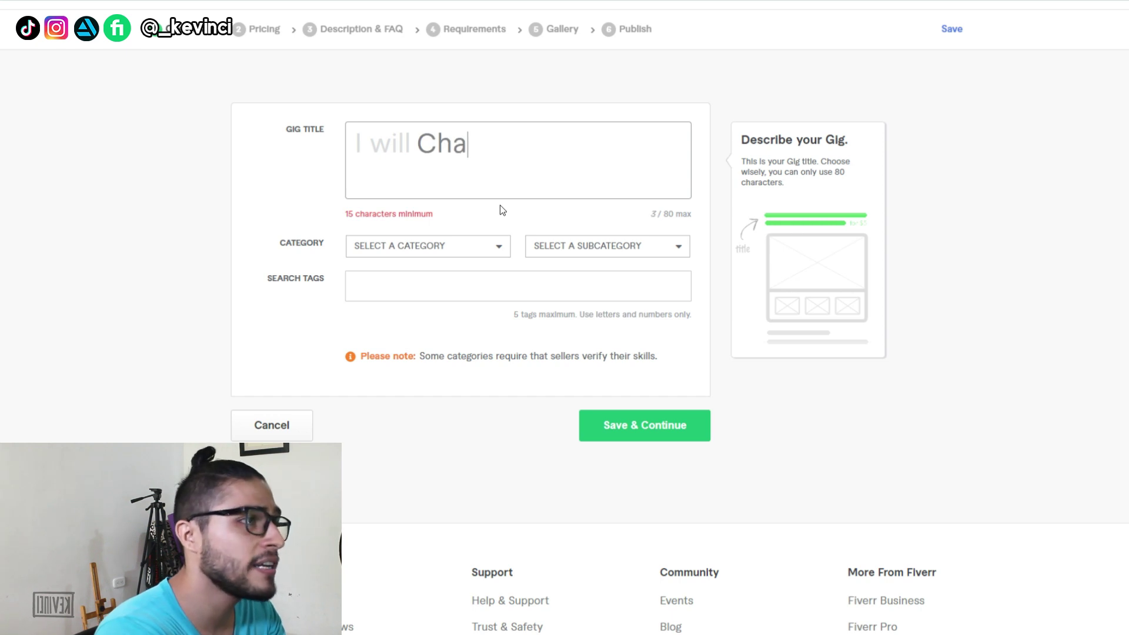
text(racte)
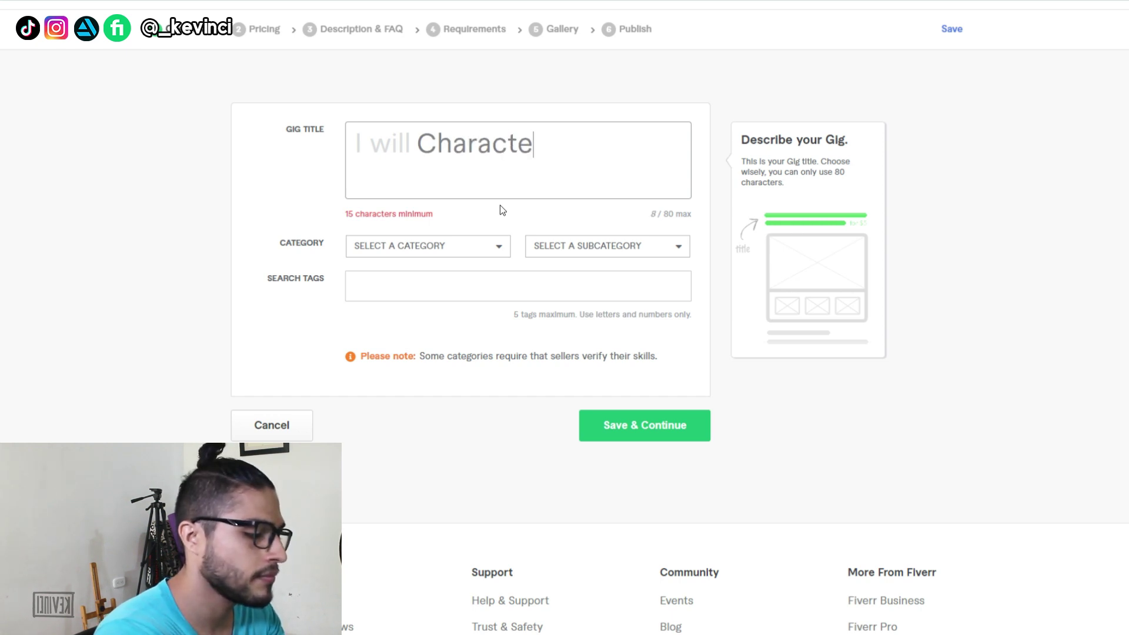
text(r Design )
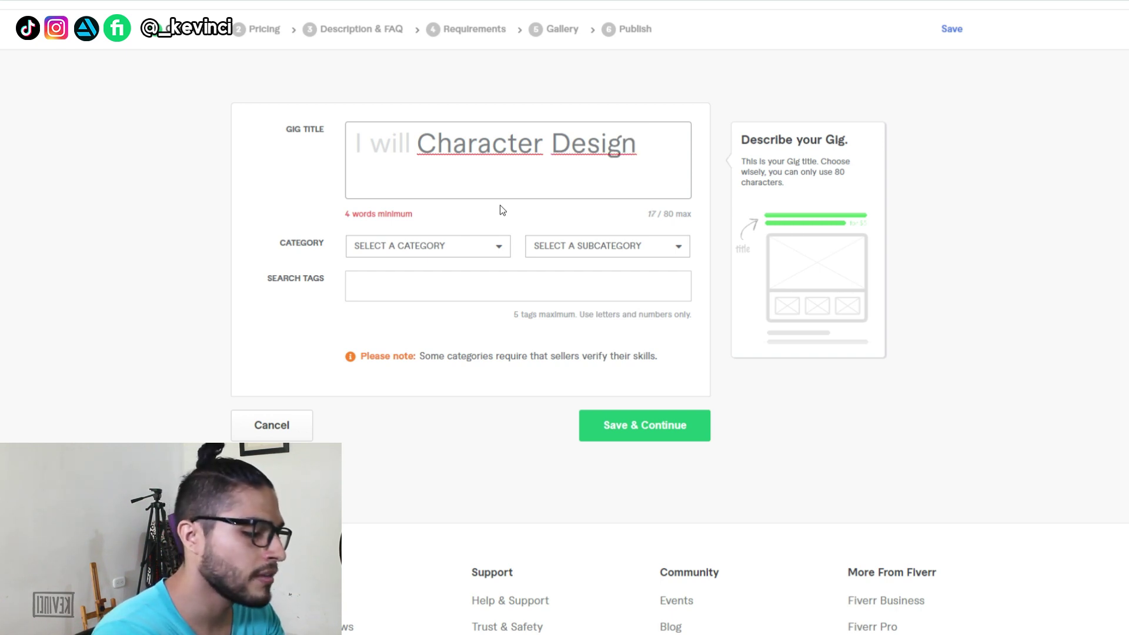
text(fora)
key(BackSpace)
text(Animation Proyect)
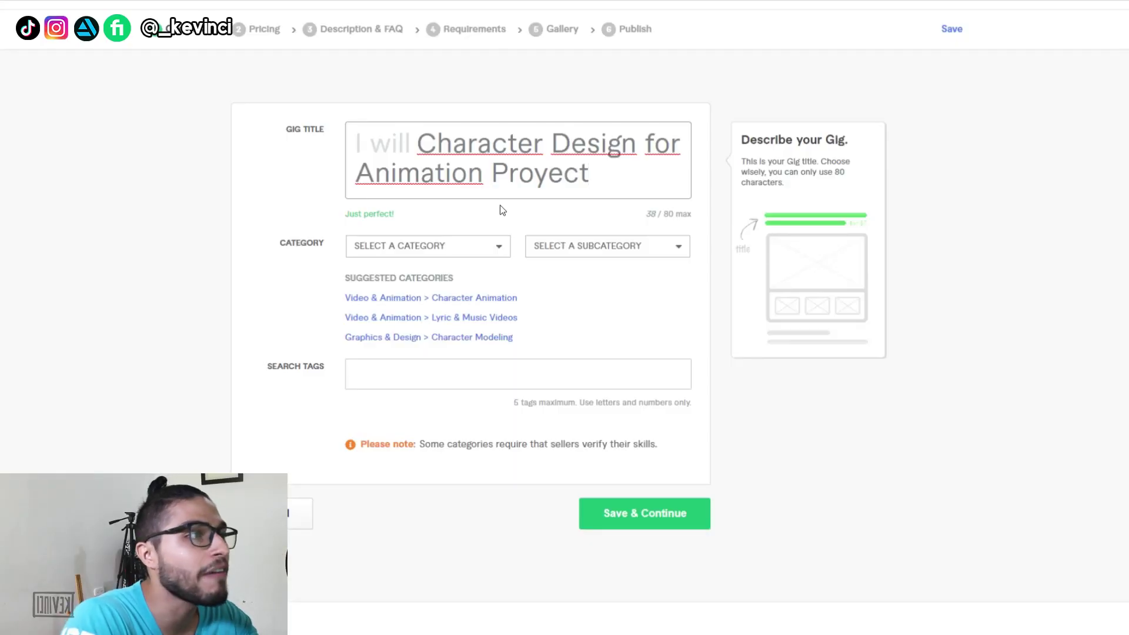
Look through the available gig categories and set the category to Graphics & Design.
click(493, 252)
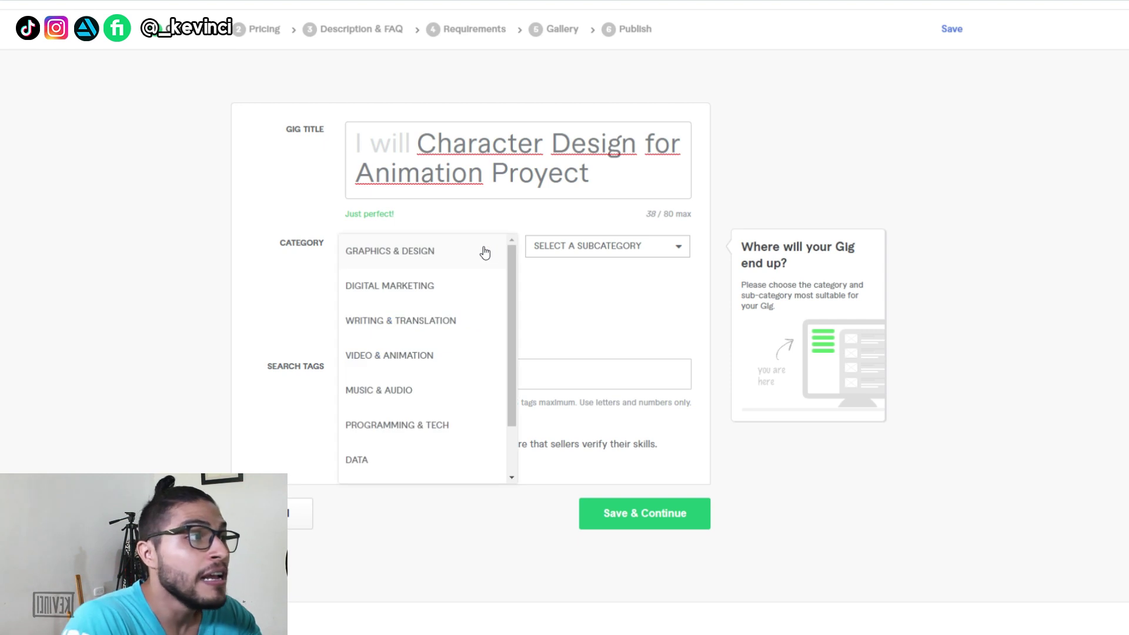
scroll(475, 259, down, 2)
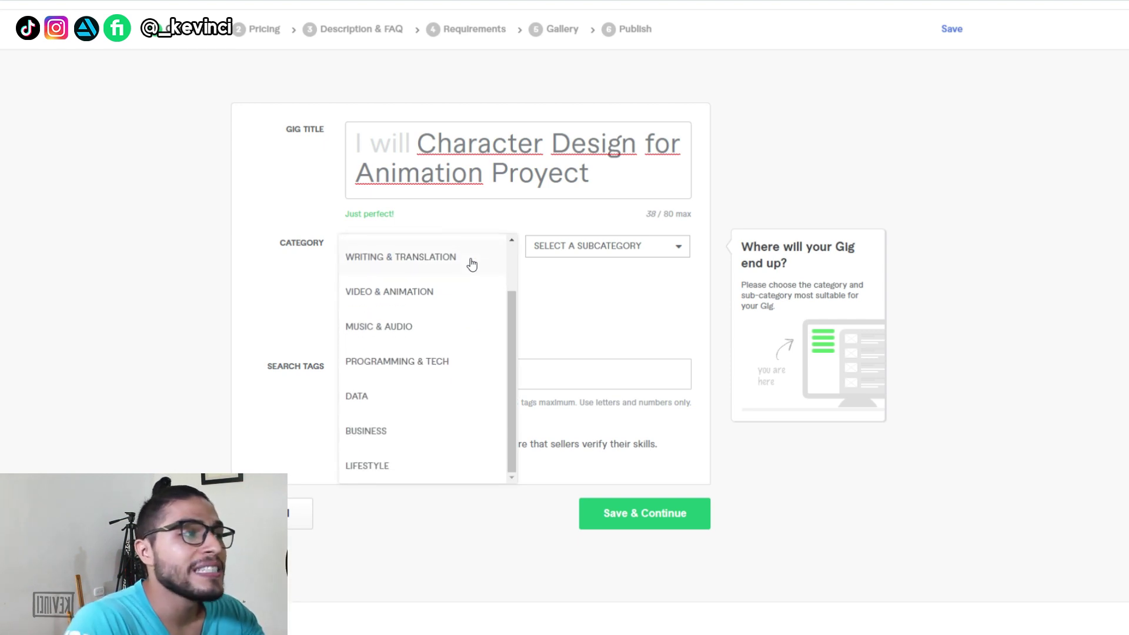
scroll(465, 297, up, 2)
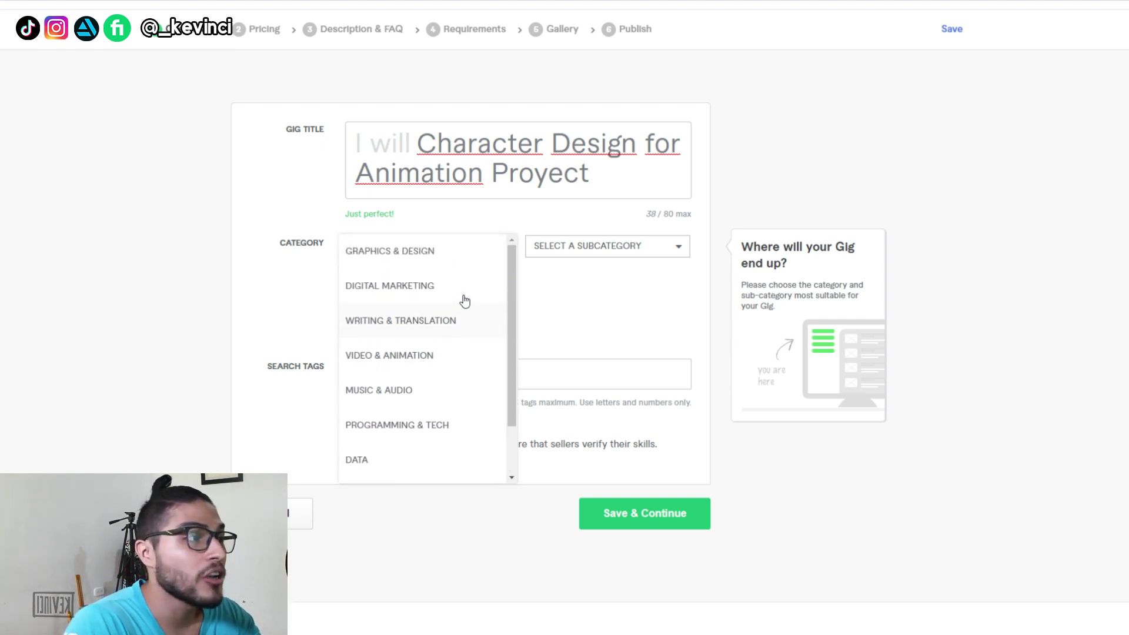
scroll(465, 300, down, 2)
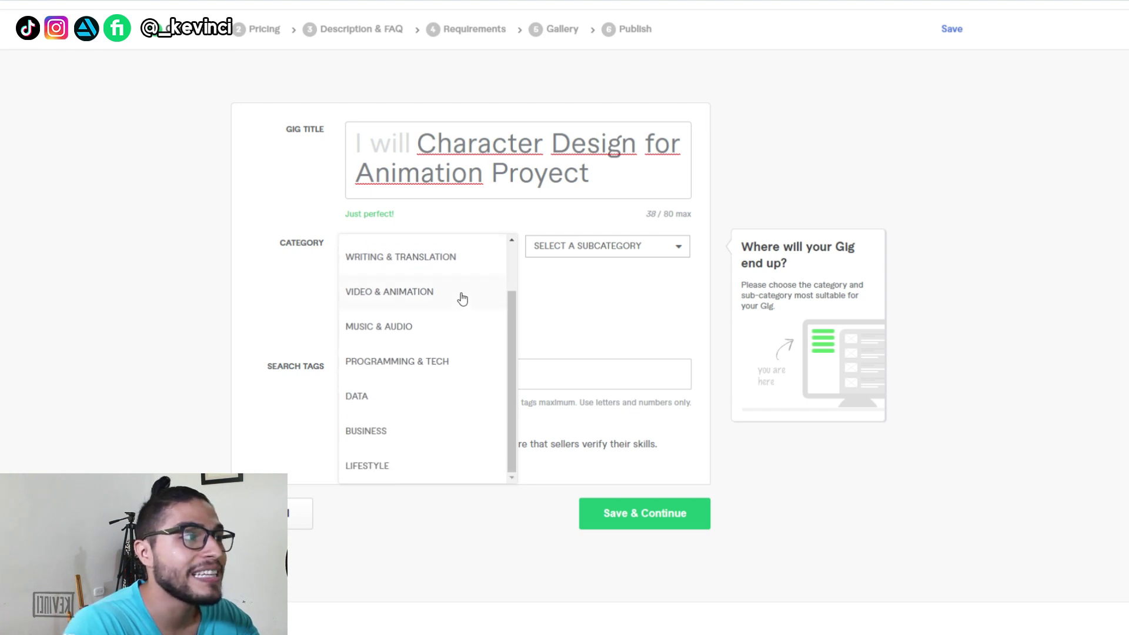
scroll(462, 303, down, 1)
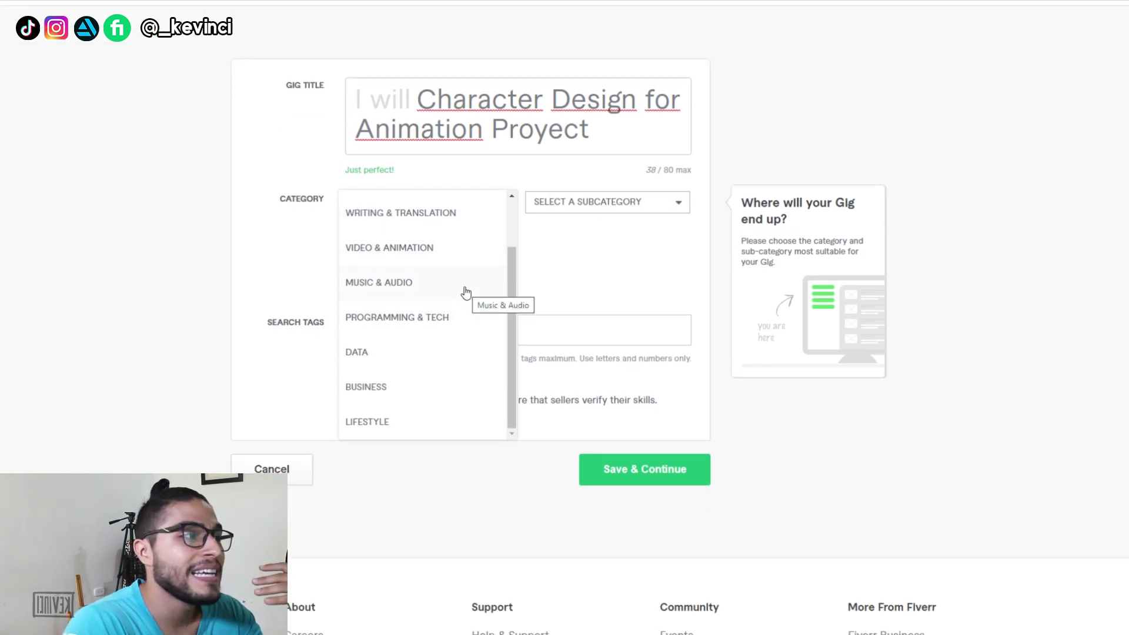
scroll(570, 259, up, 1)
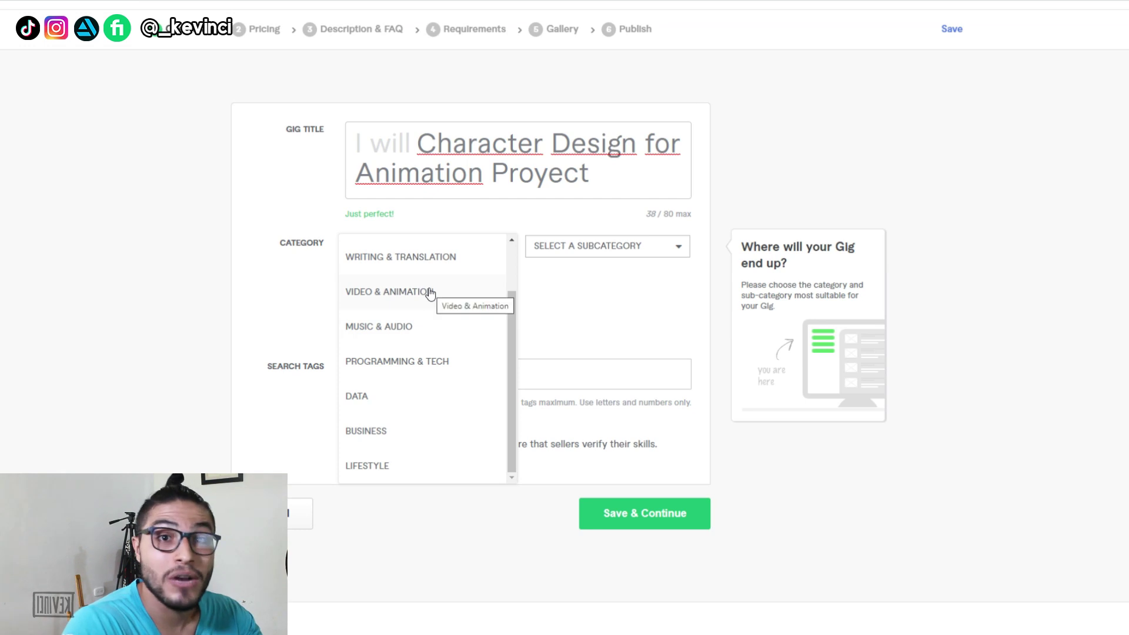
scroll(432, 294, down, 1)
scroll(438, 302, up, 3)
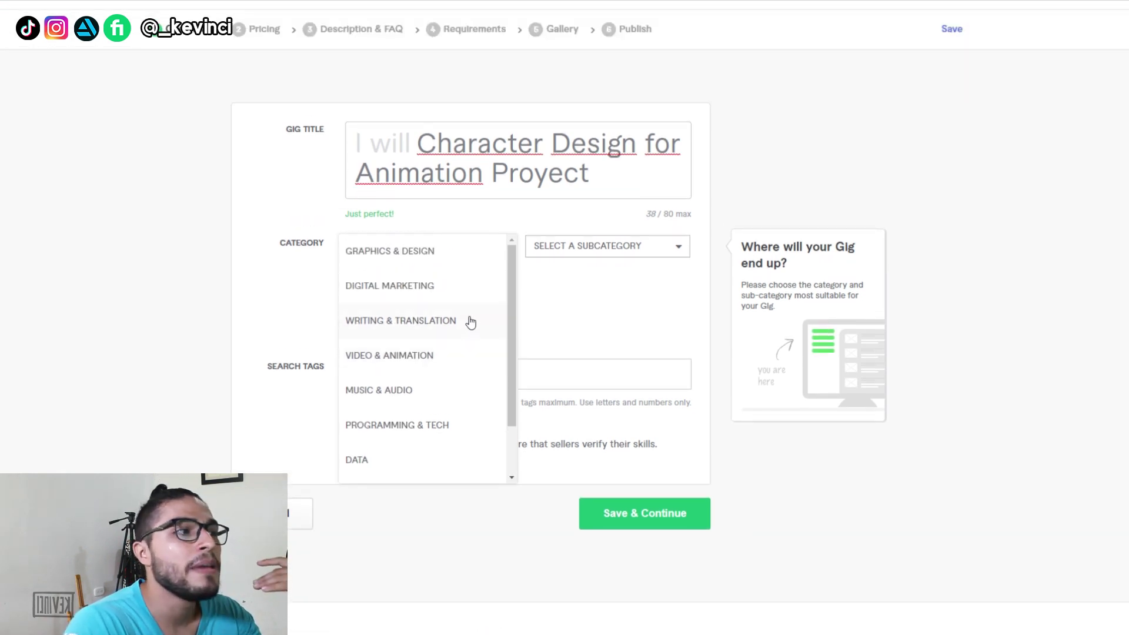
scroll(439, 438, down, 2)
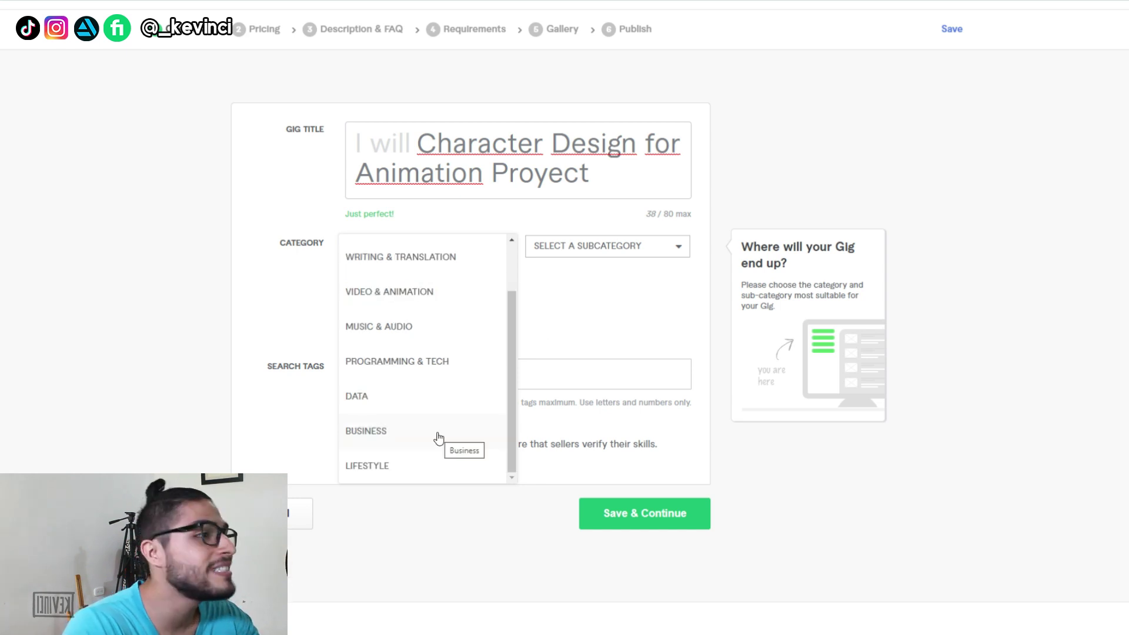
scroll(474, 365, up, 2)
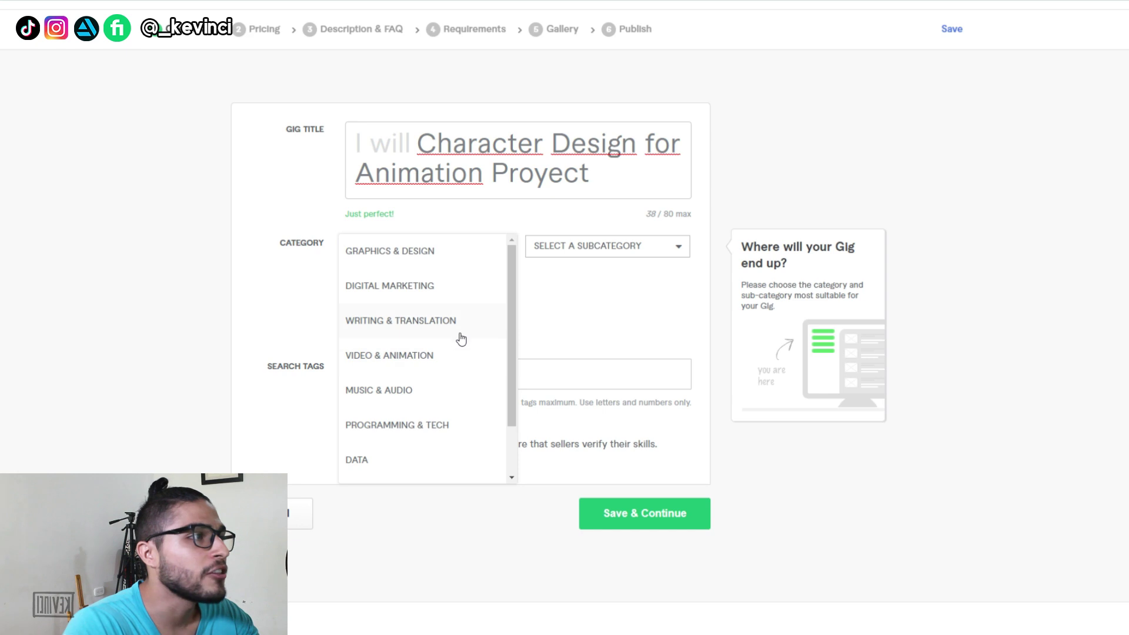
click(428, 267)
Look through the Graphics & Design subcategories and set the gig's subcategory to Game Art.
click(580, 256)
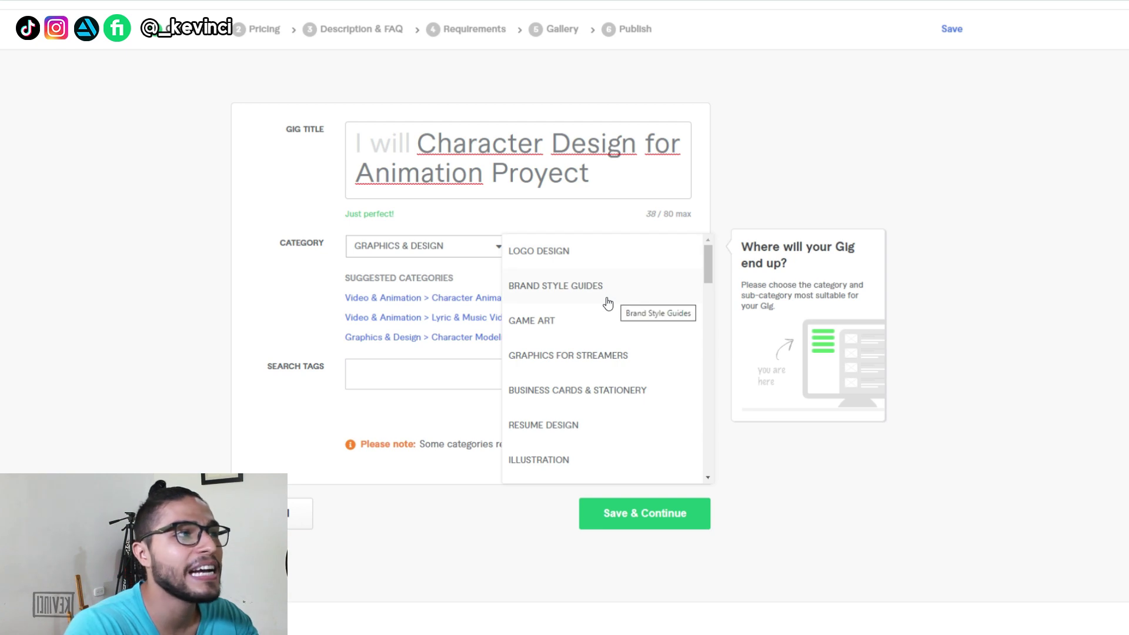
scroll(599, 312, down, 5)
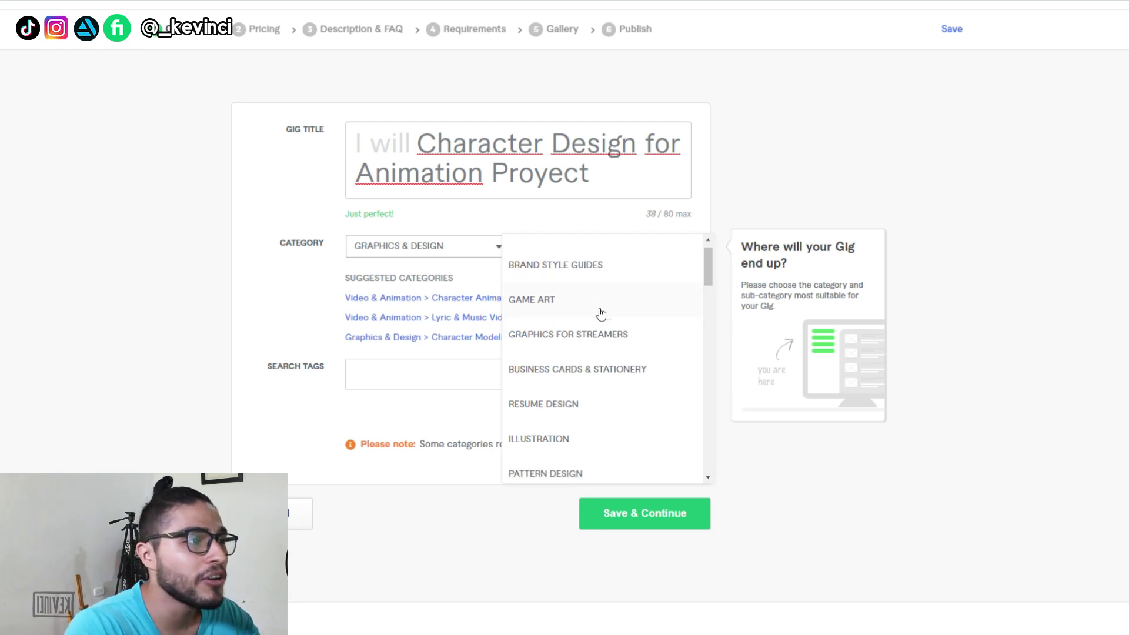
scroll(625, 327, down, 5)
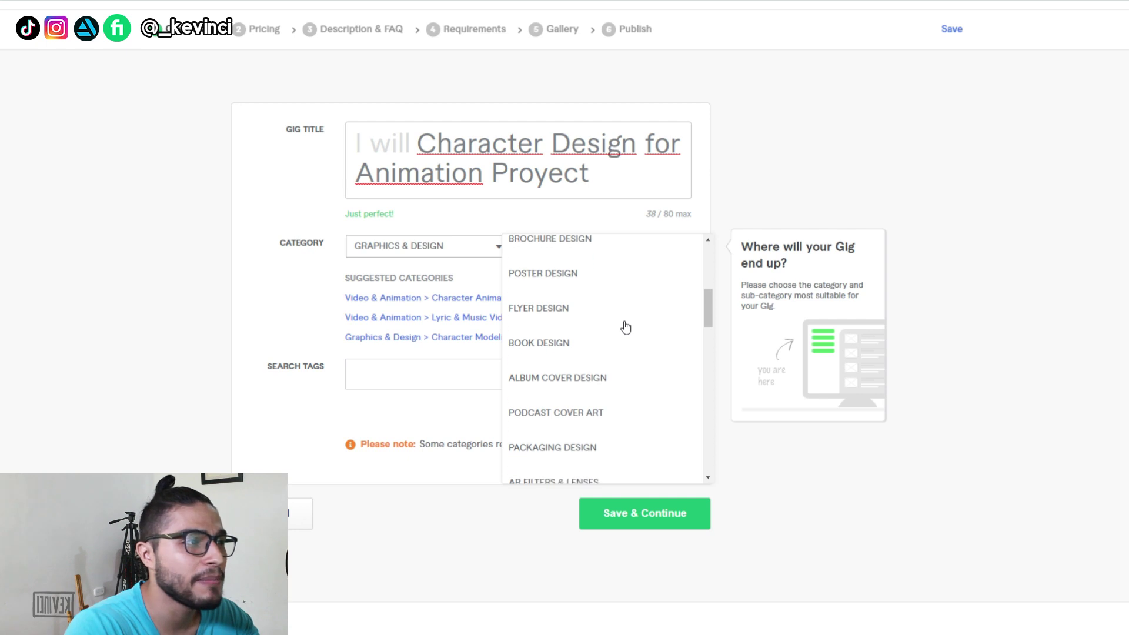
scroll(625, 327, down, 3)
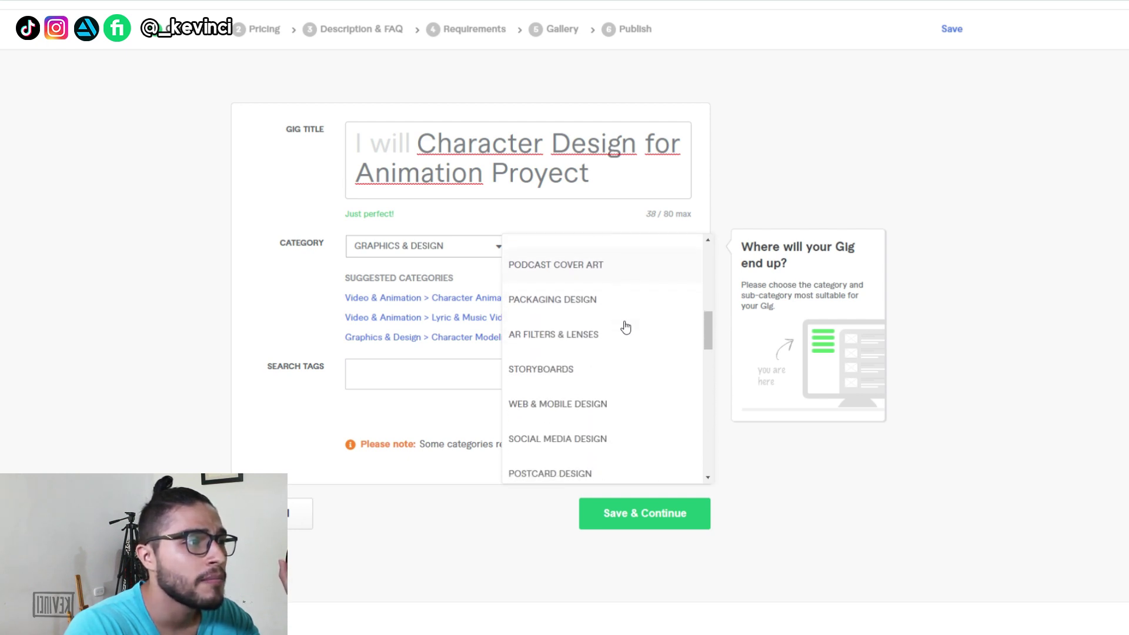
scroll(626, 327, down, 3)
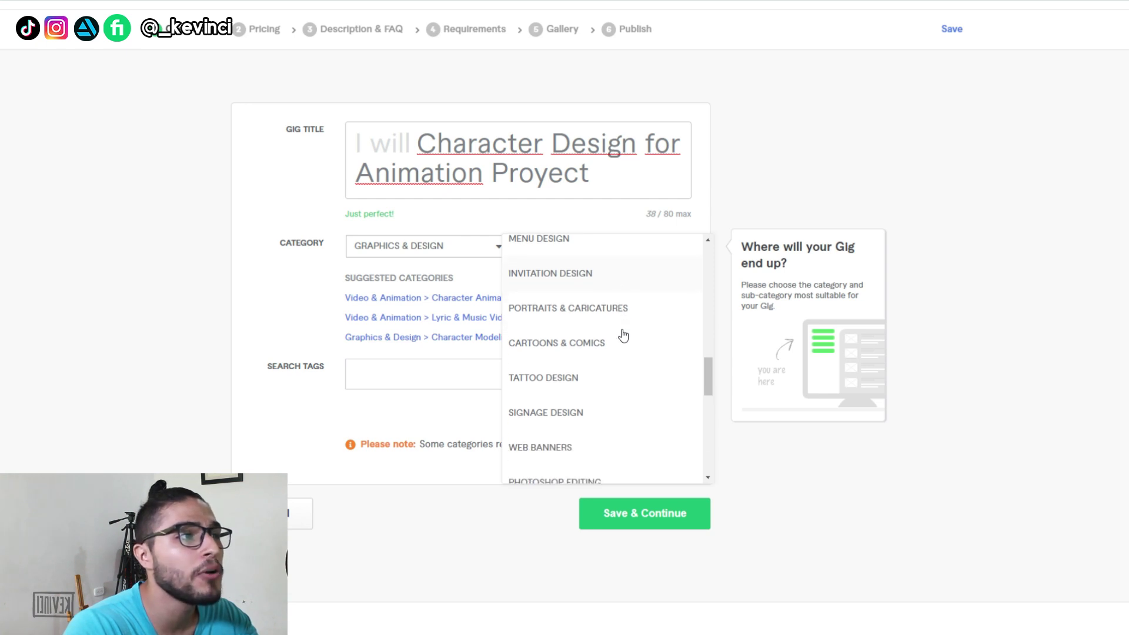
scroll(623, 335, up, 10)
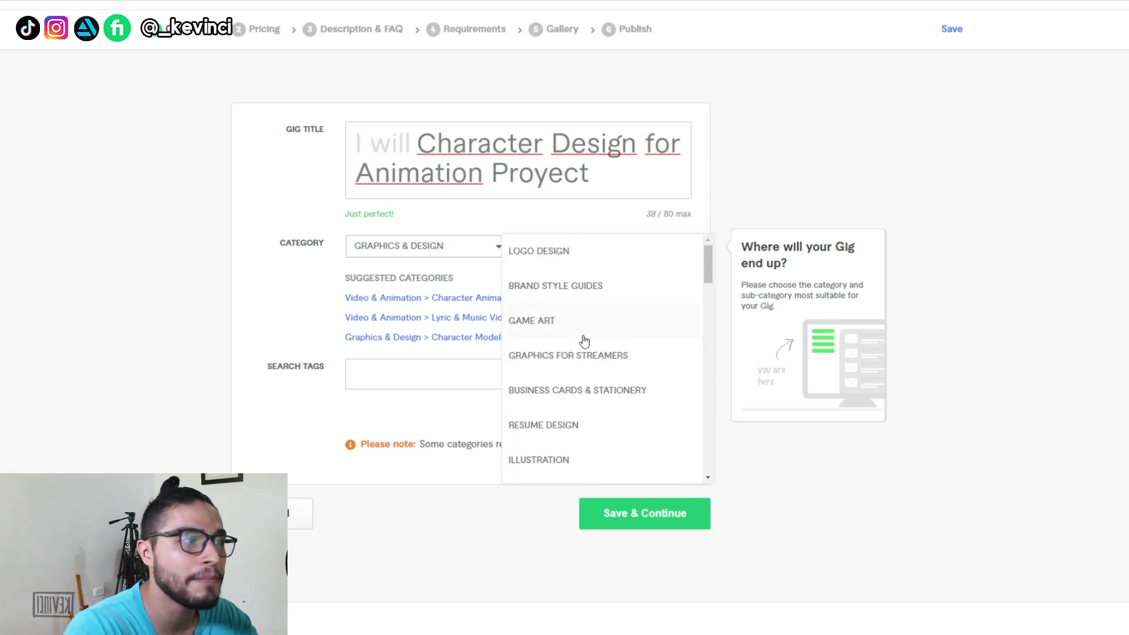
scroll(619, 329, down, 3)
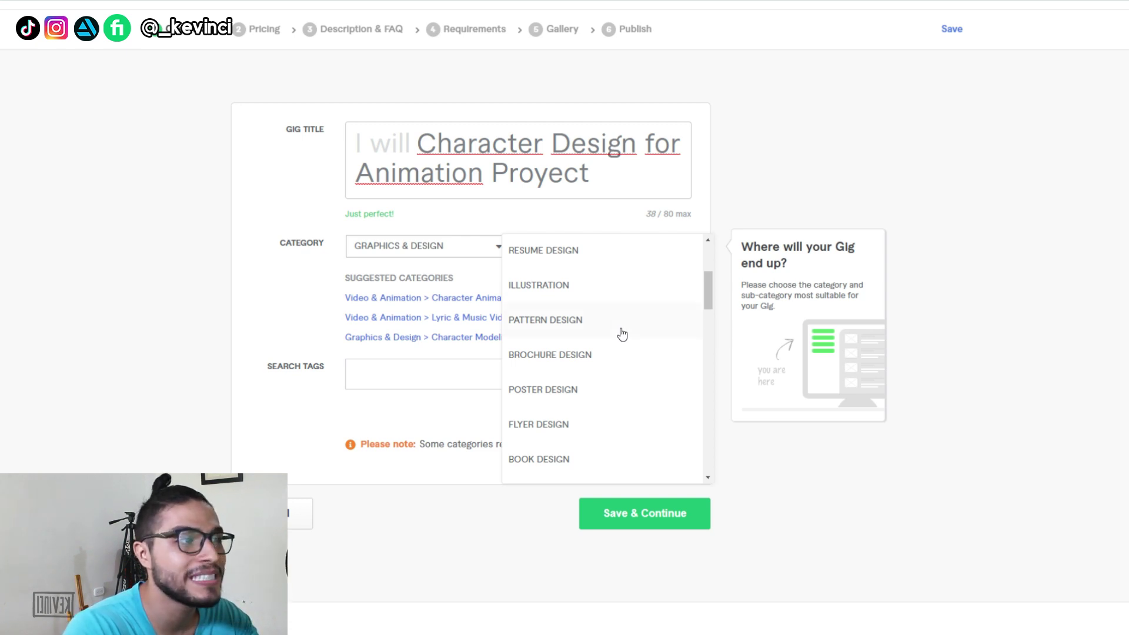
scroll(622, 334, down, 6)
scroll(622, 334, down, 5)
scroll(622, 334, down, 5)
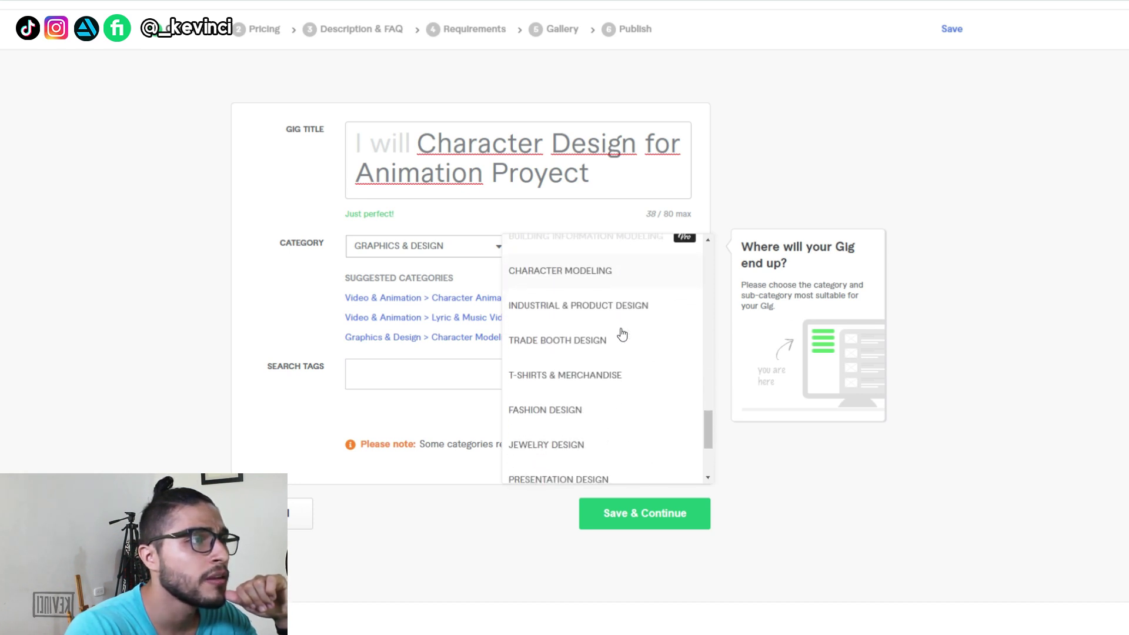
scroll(623, 321, up, 1)
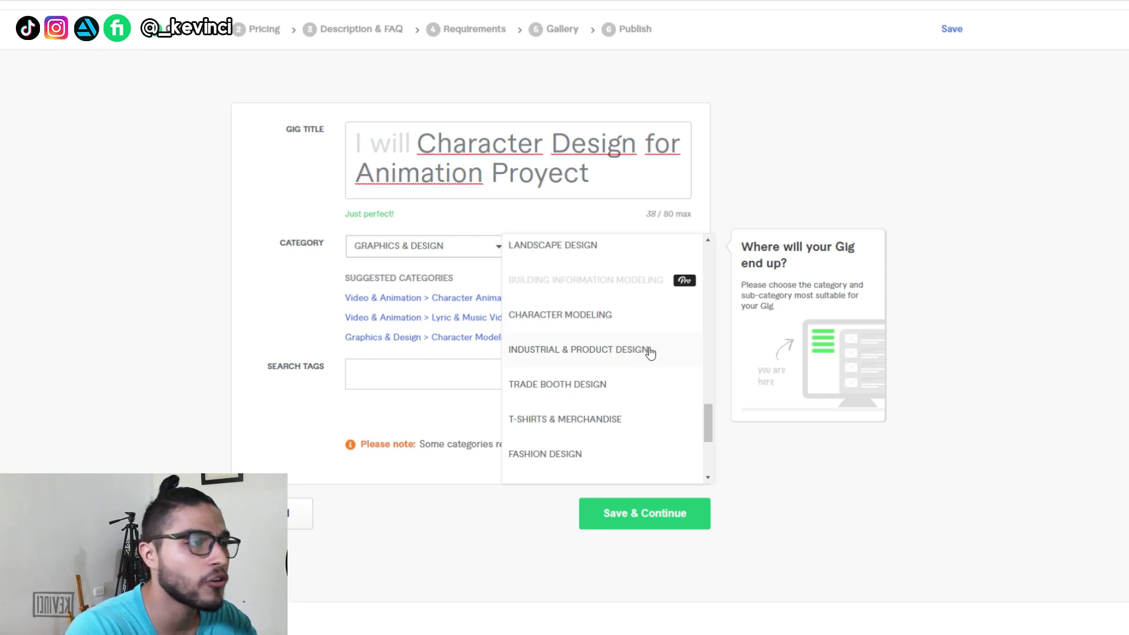
scroll(657, 380, down, 2)
scroll(656, 380, down, 3)
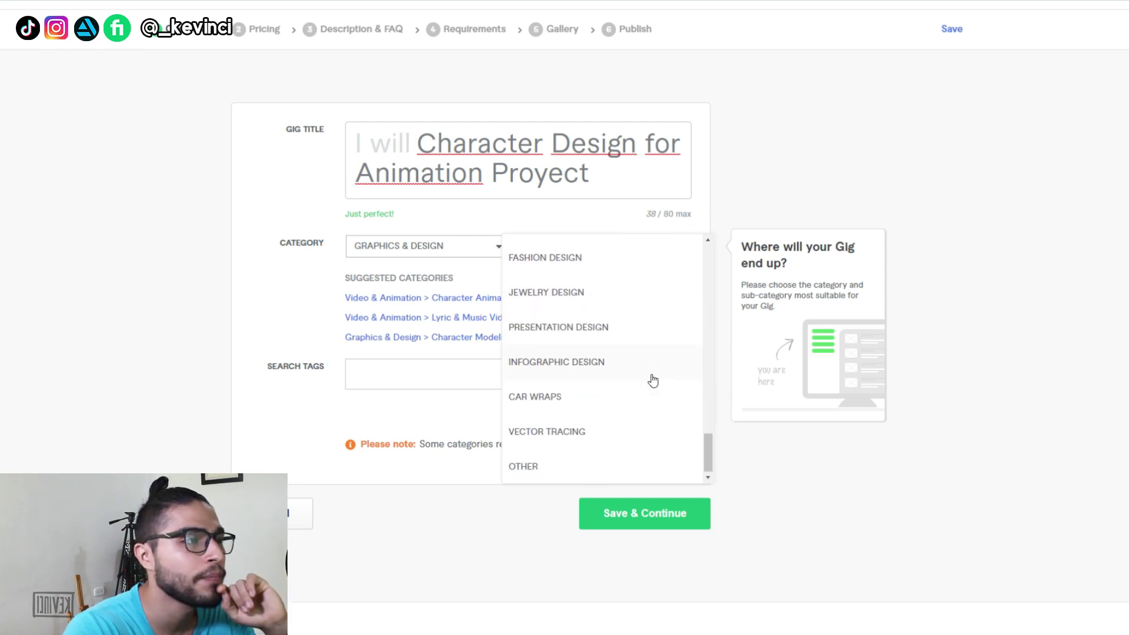
scroll(653, 380, up, 10)
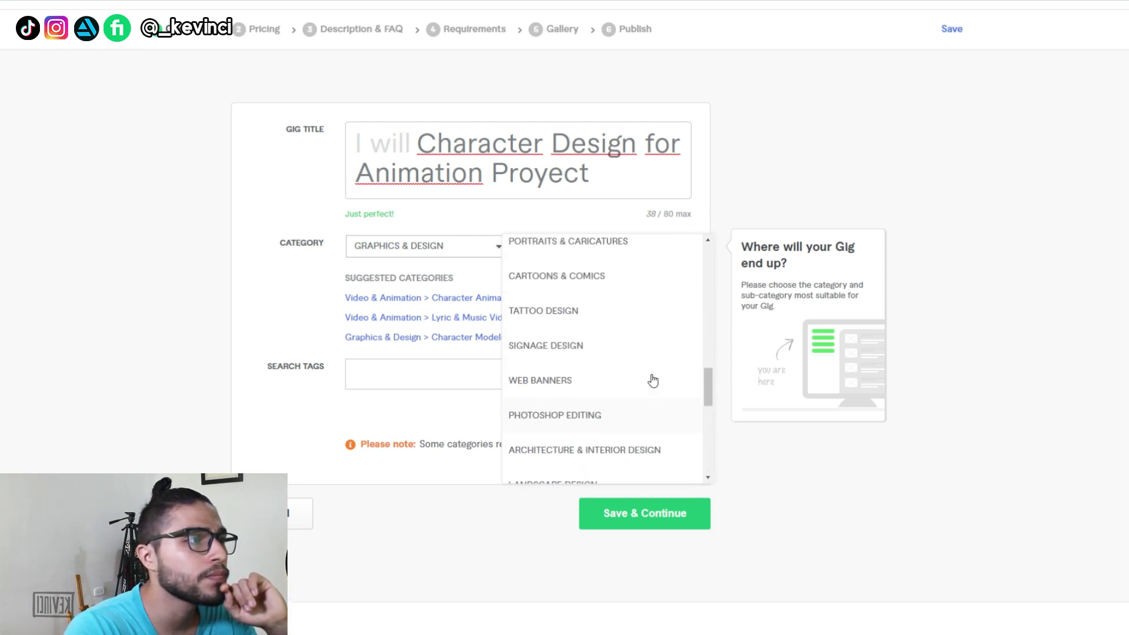
scroll(653, 380, up, 2)
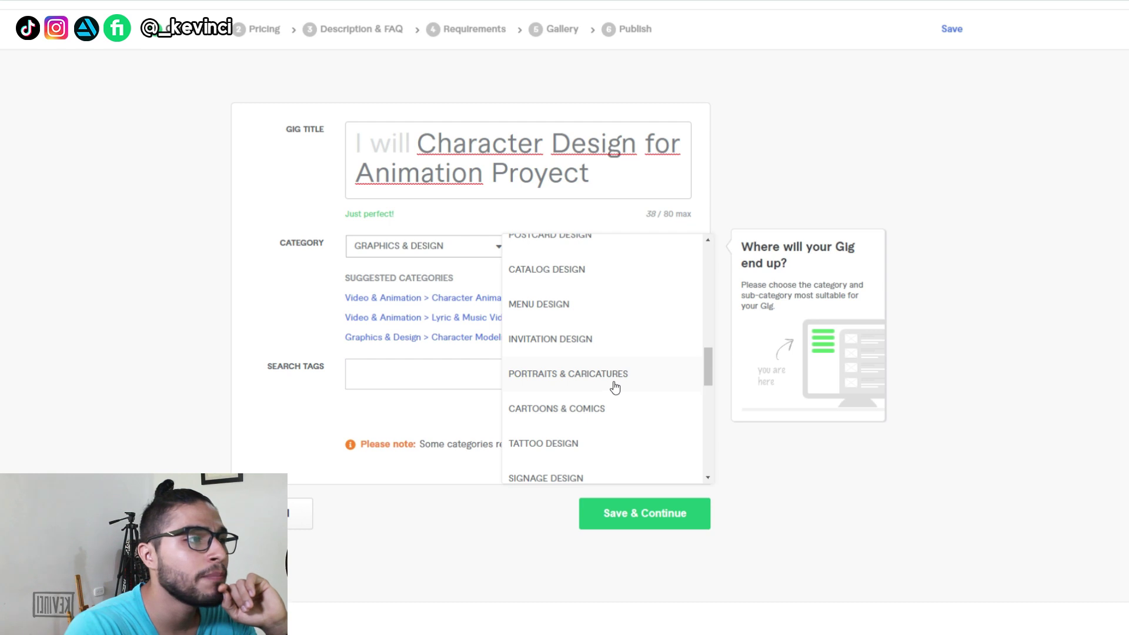
scroll(614, 386, up, 1)
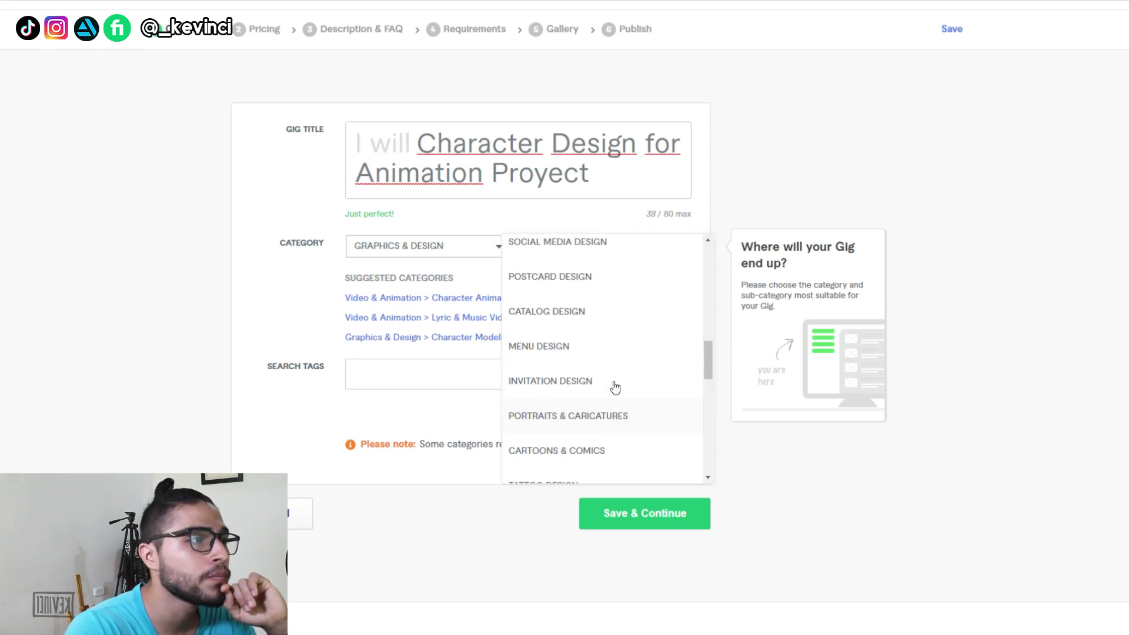
scroll(614, 386, up, 3)
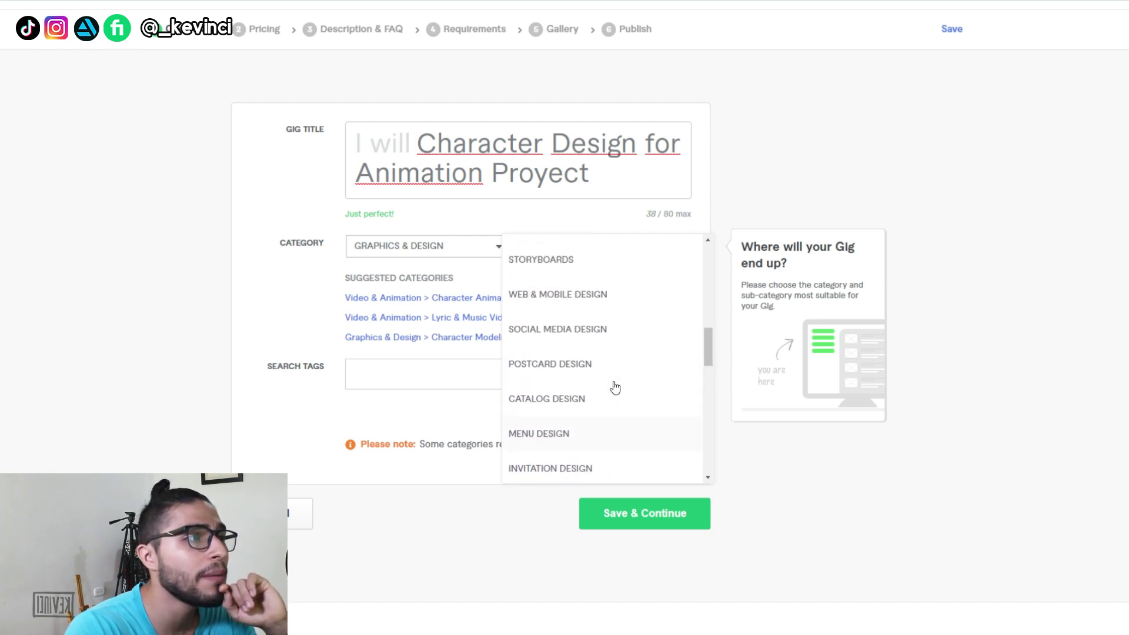
scroll(614, 386, up, 2)
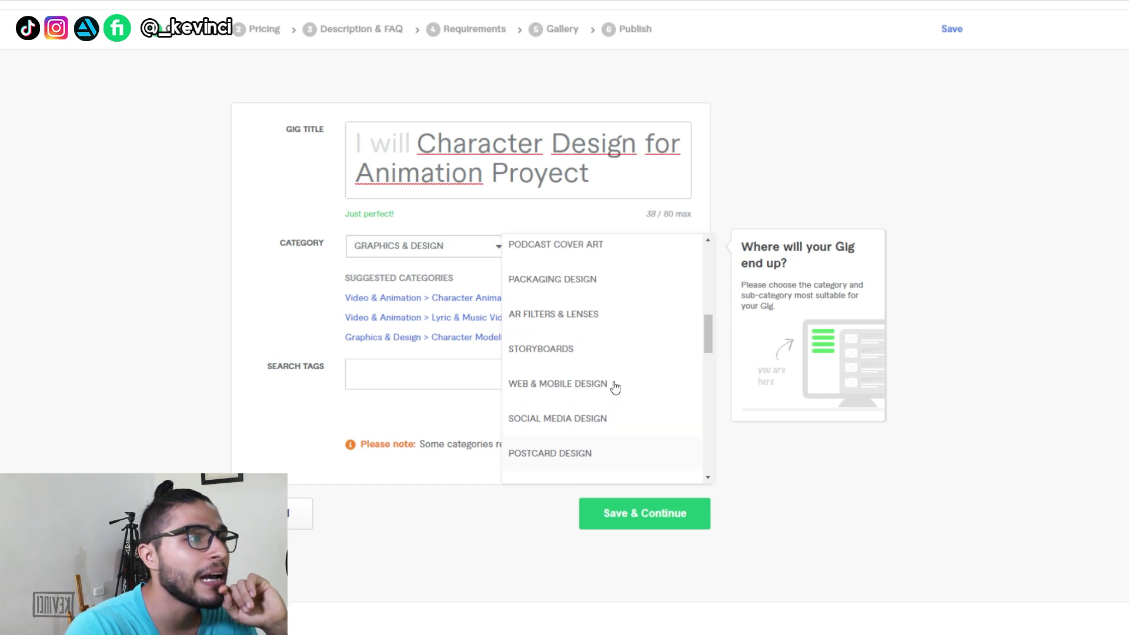
scroll(624, 361, up, 3)
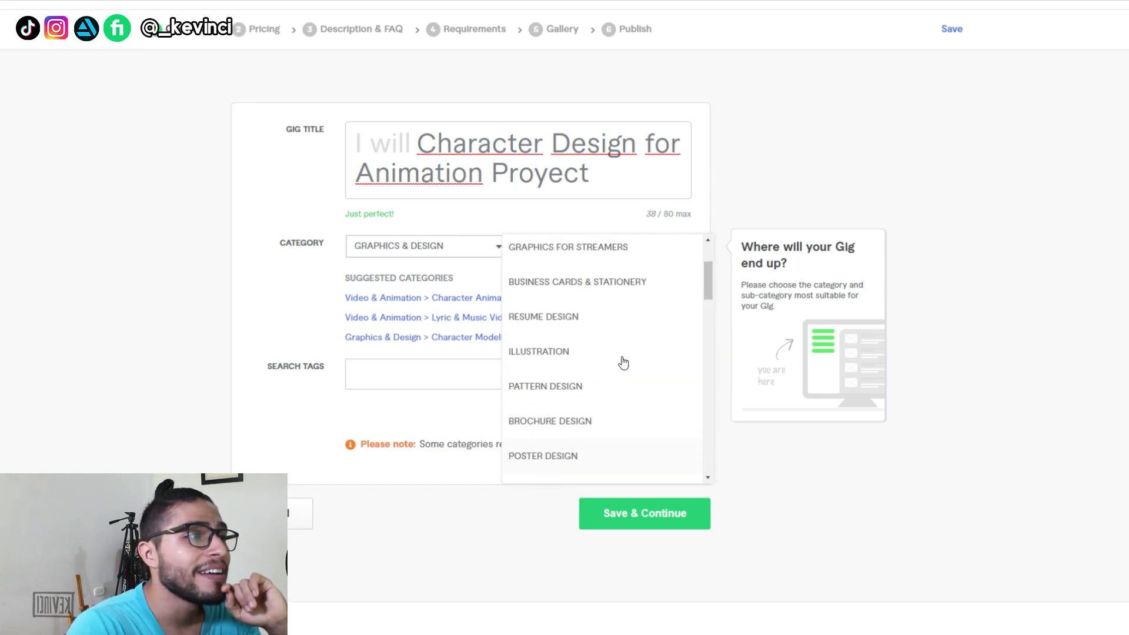
scroll(624, 362, up, 1)
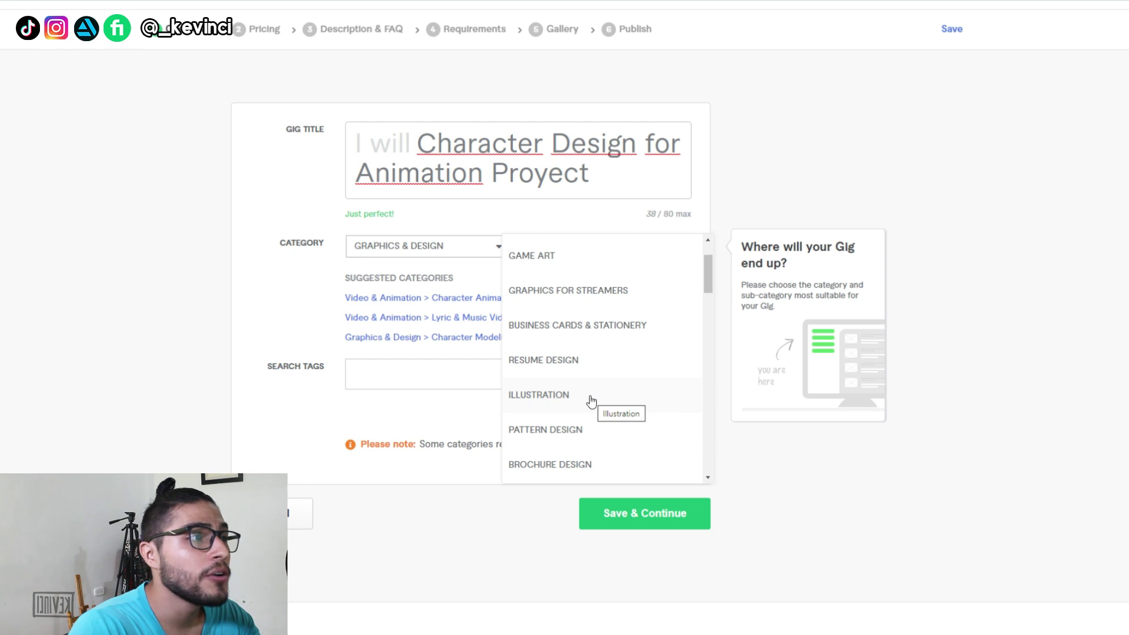
scroll(588, 397, up, 2)
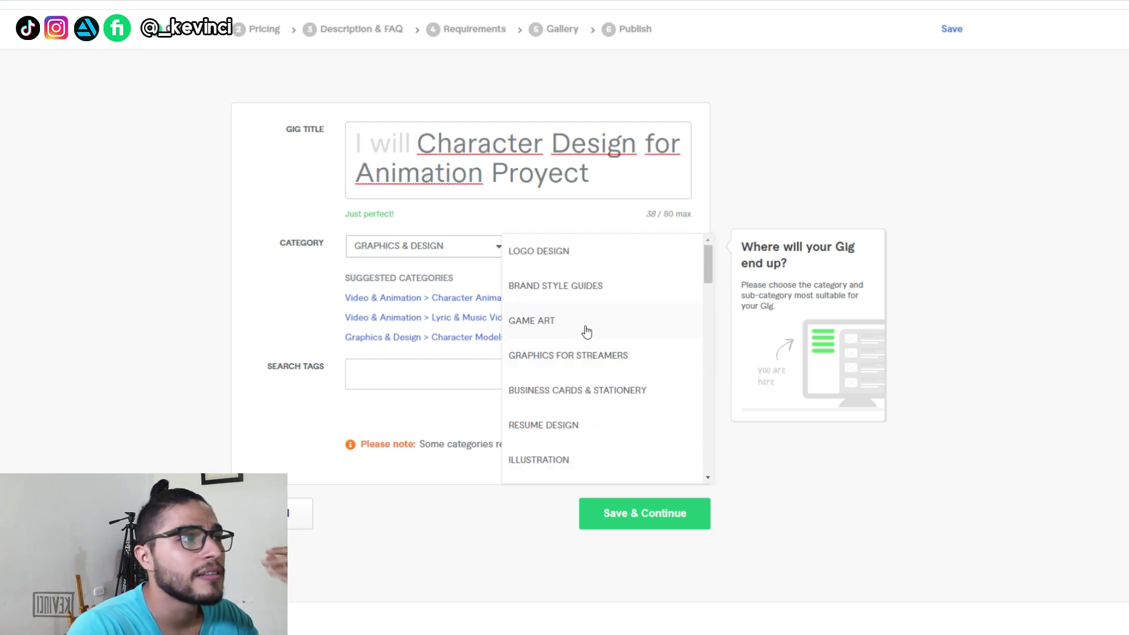
click(586, 331)
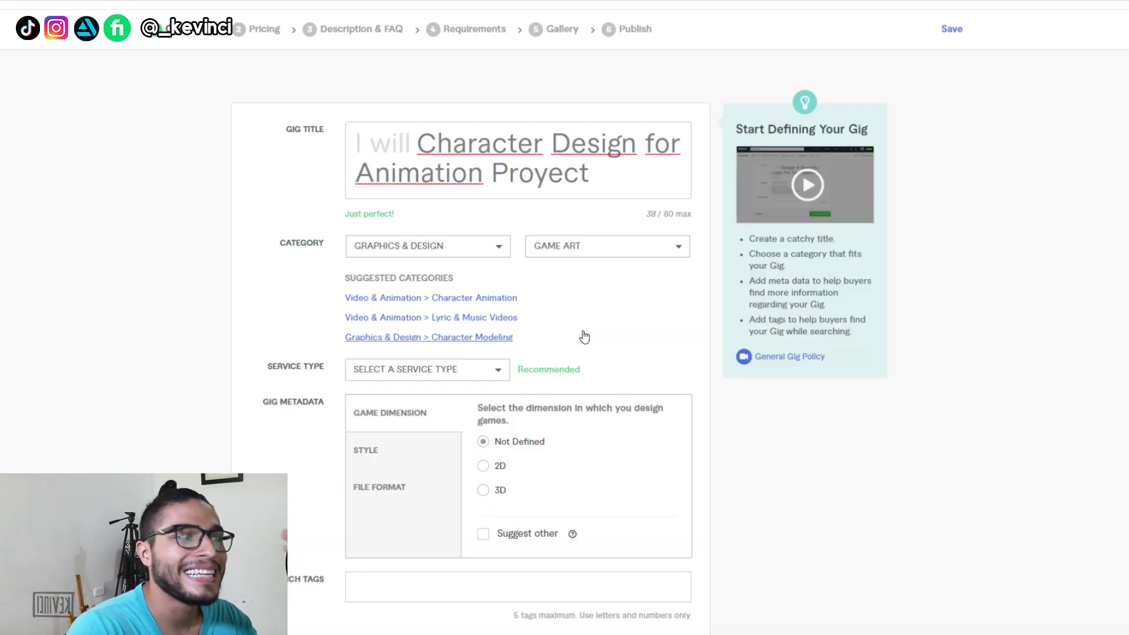
Set the gig's service type to Character Design.
scroll(581, 331, down, 2)
click(500, 282)
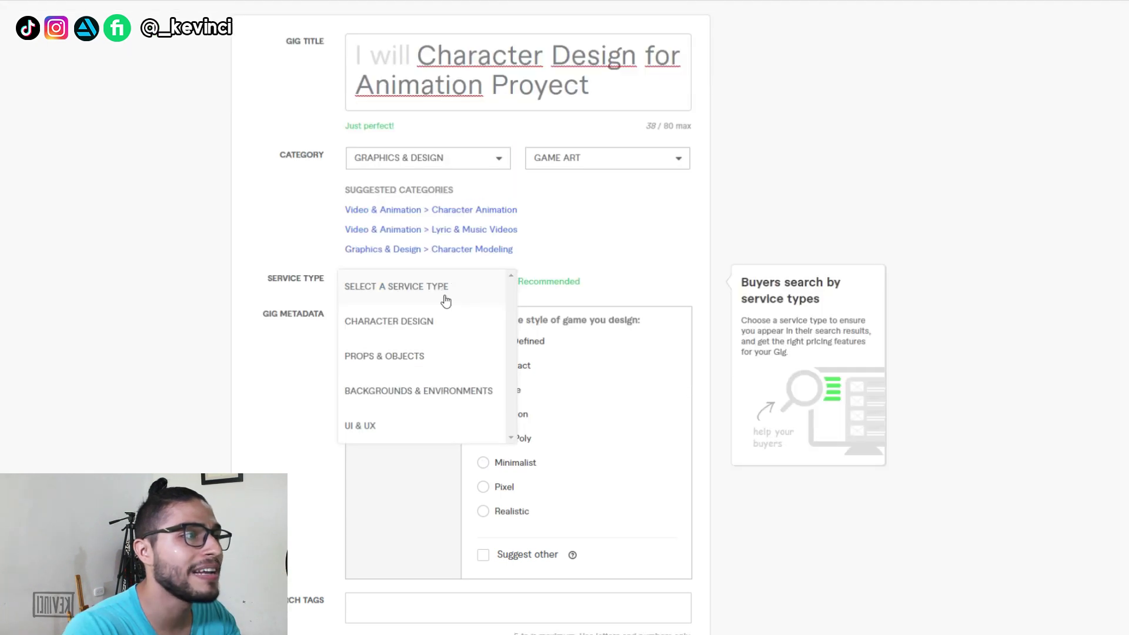
scroll(440, 367, down, 2)
scroll(440, 360, up, 2)
click(440, 321)
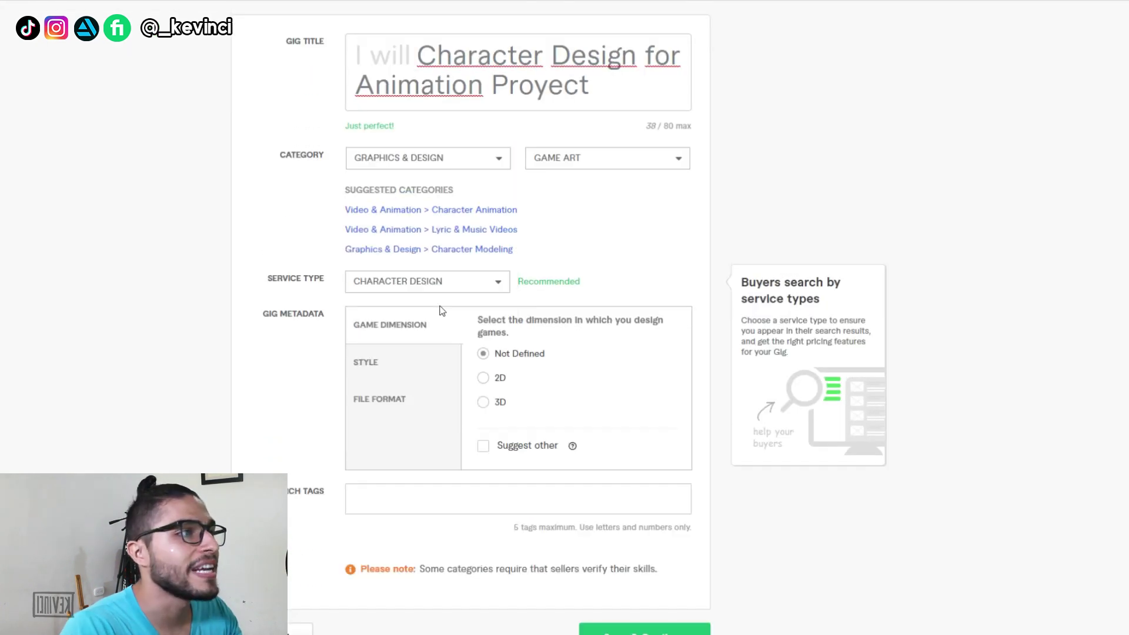
Reselect Character Design as the service type, and set the metadata's game dimension to 2D and style to Anime.
click(452, 289)
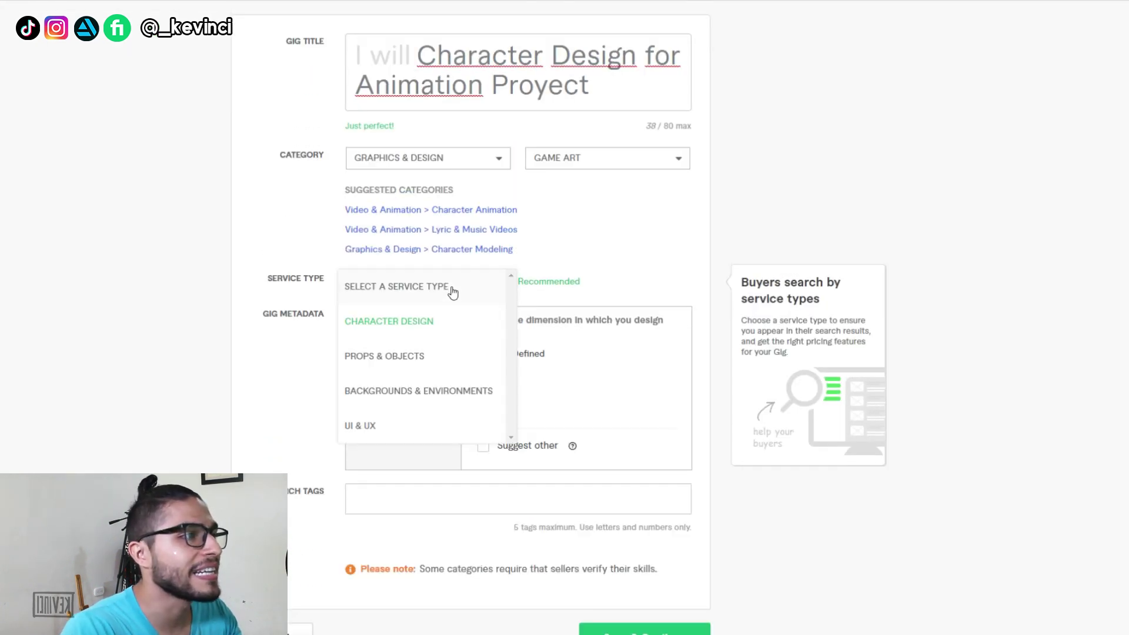
click(435, 328)
scroll(587, 359, down, 1)
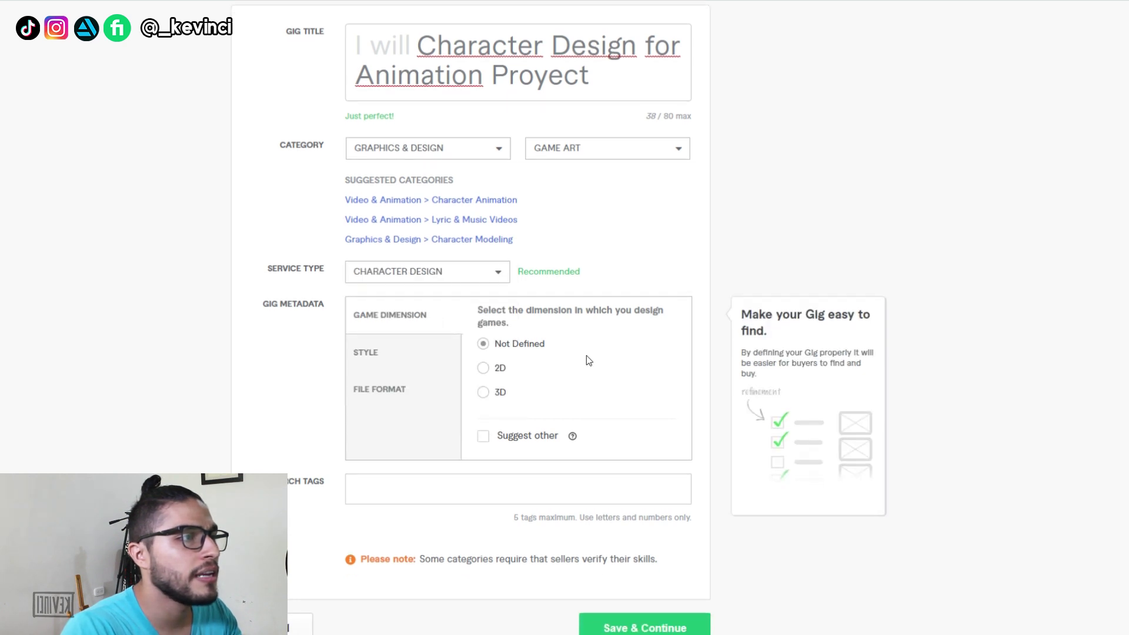
click(483, 334)
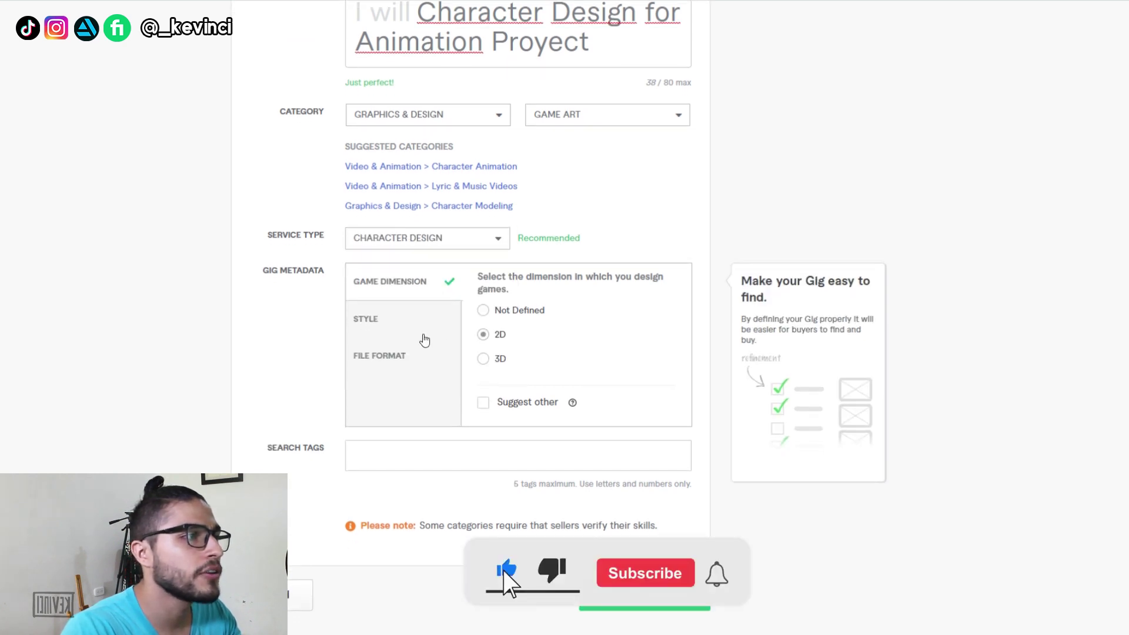
click(384, 323)
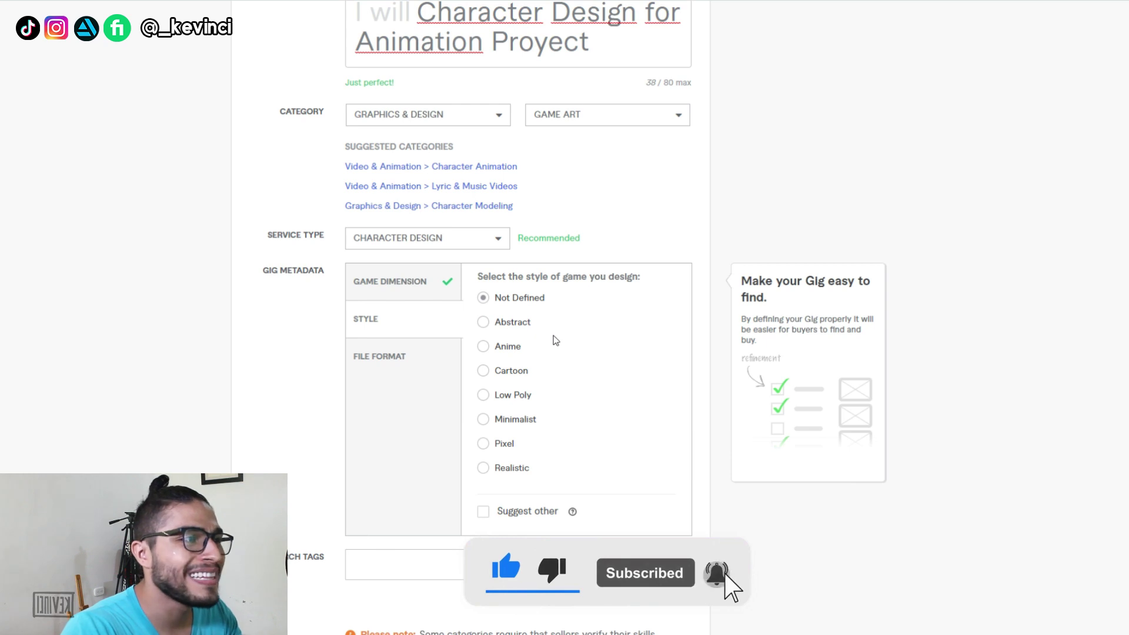
click(483, 351)
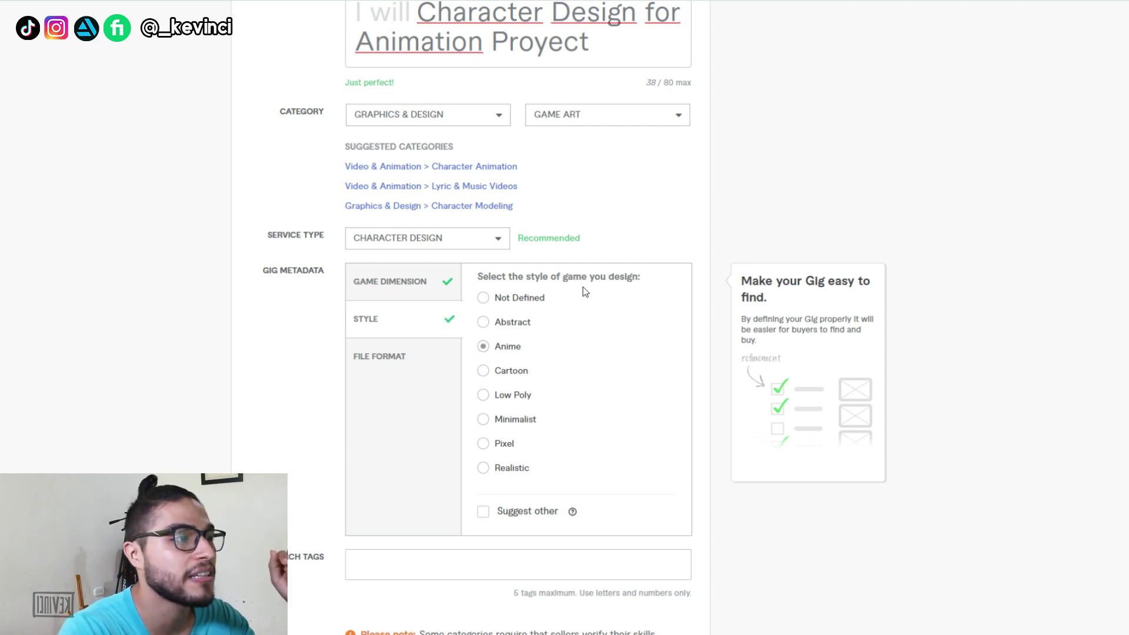
Select JPG, PDF and PNG as the delivery file formats in the gig metadata.
scroll(605, 341, down, 2)
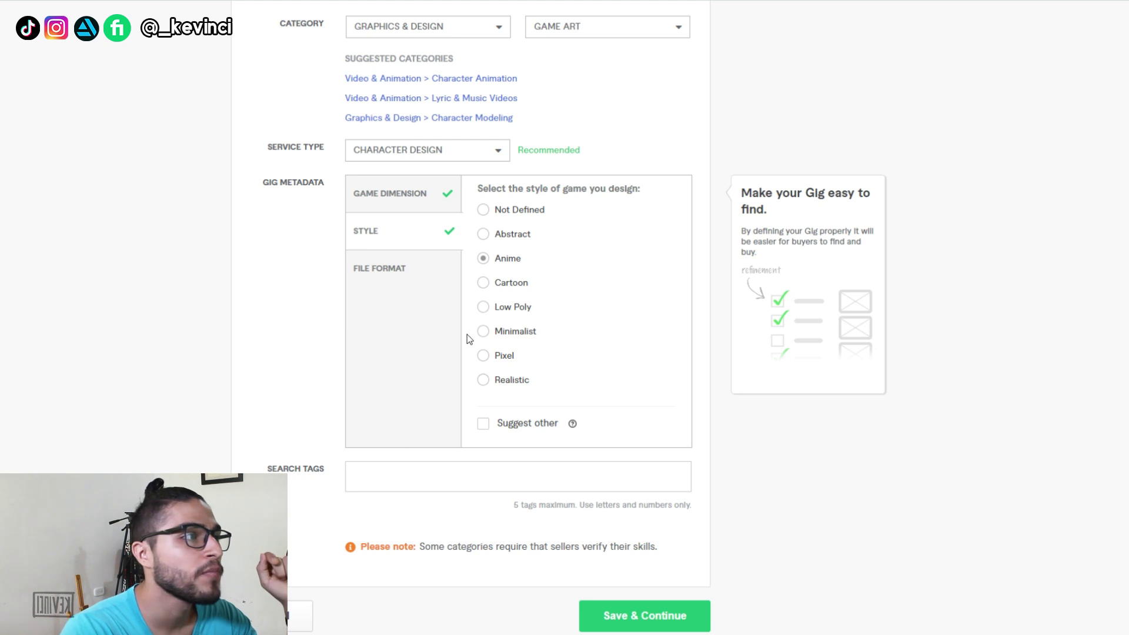
click(411, 277)
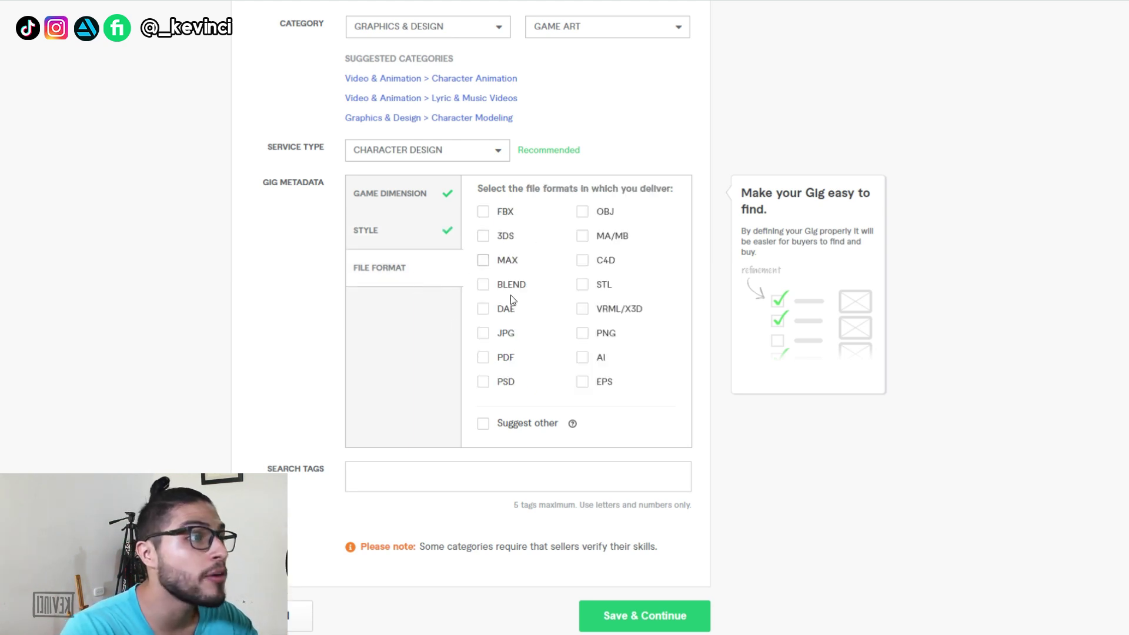
click(483, 334)
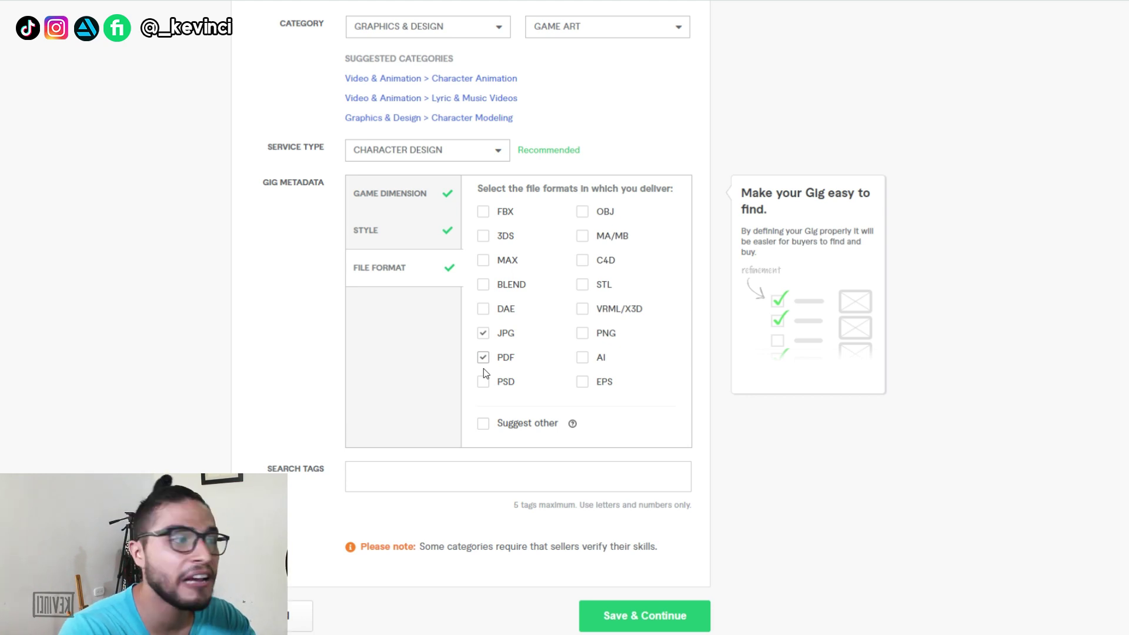
click(583, 333)
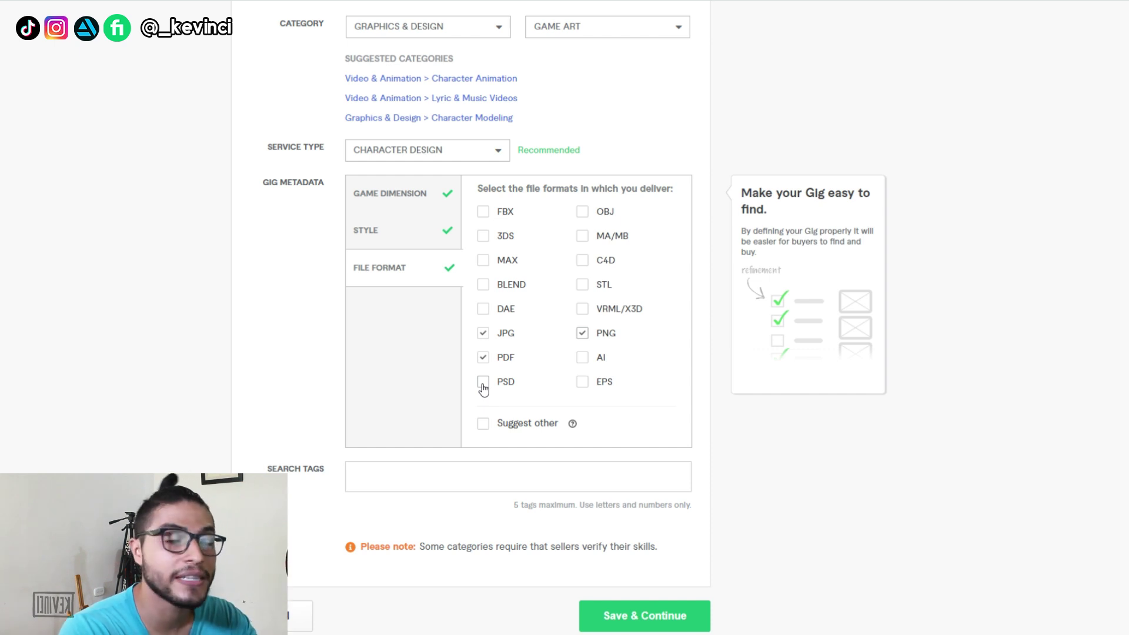
Add the search tags "Character Design" and the seller's artist name to the gig.
scroll(507, 343, down, 4)
click(465, 259)
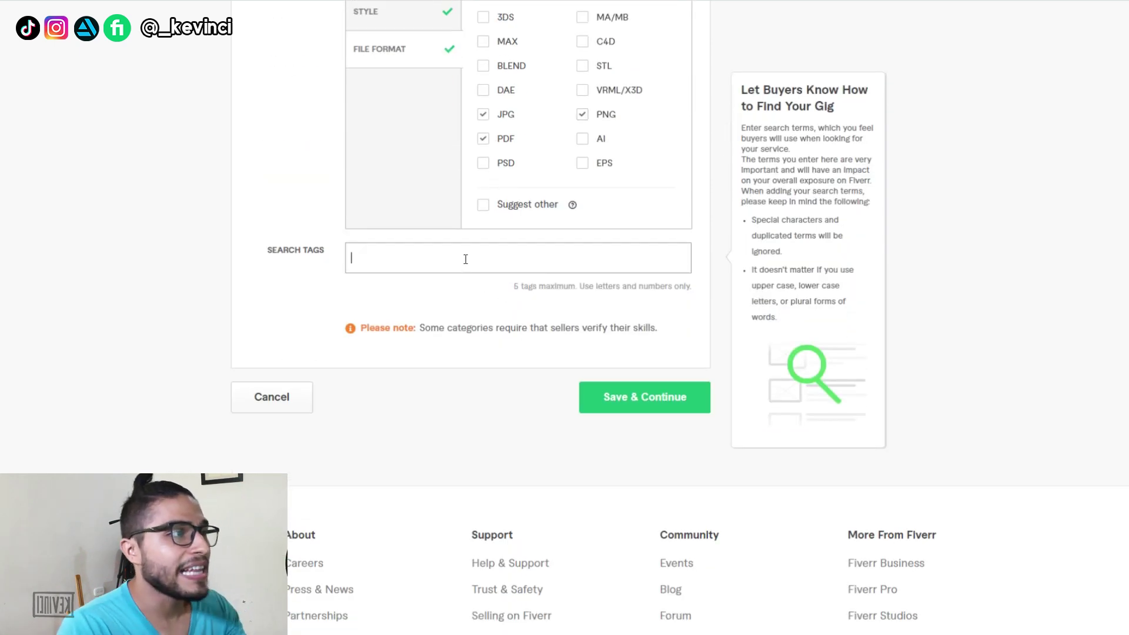
scroll(462, 262, up, 3)
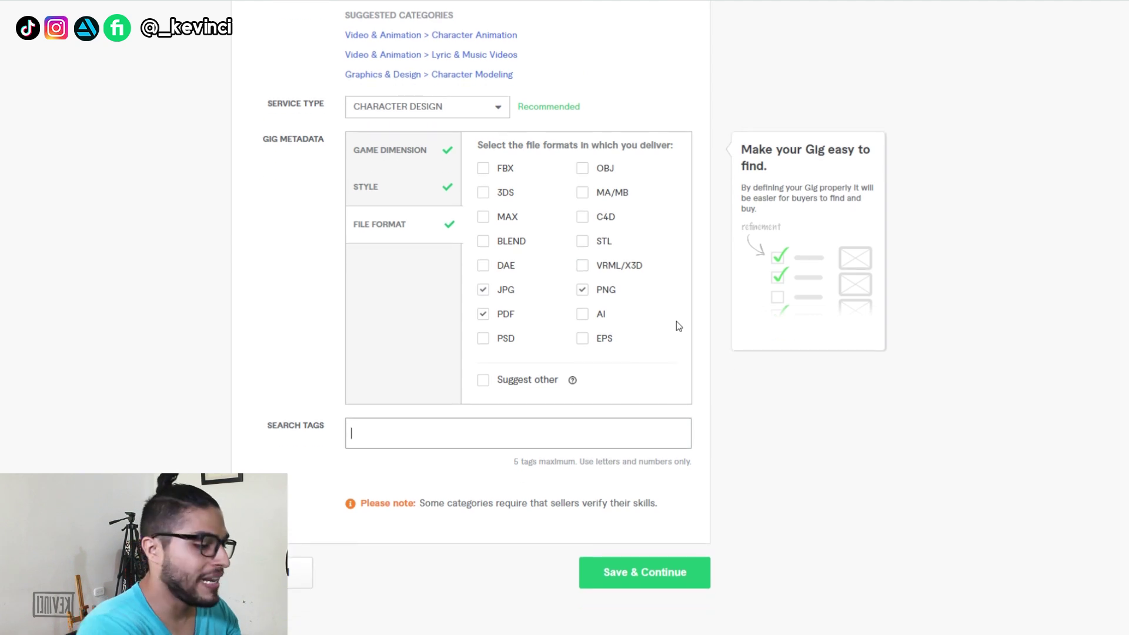
text(Cha)
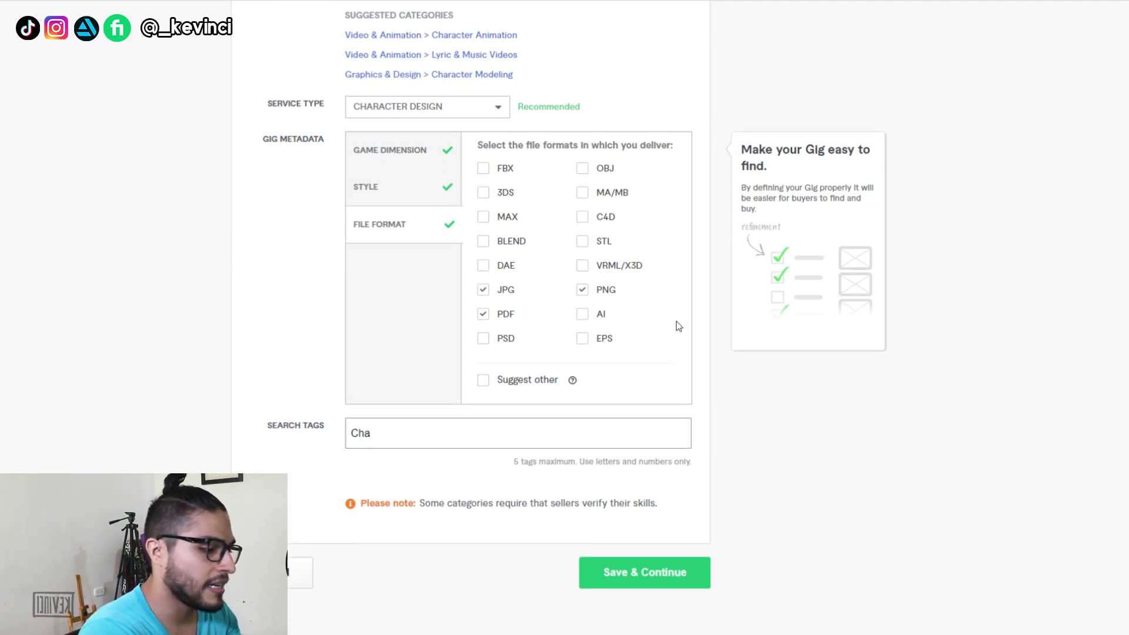
text(racter Design)
key(Return)
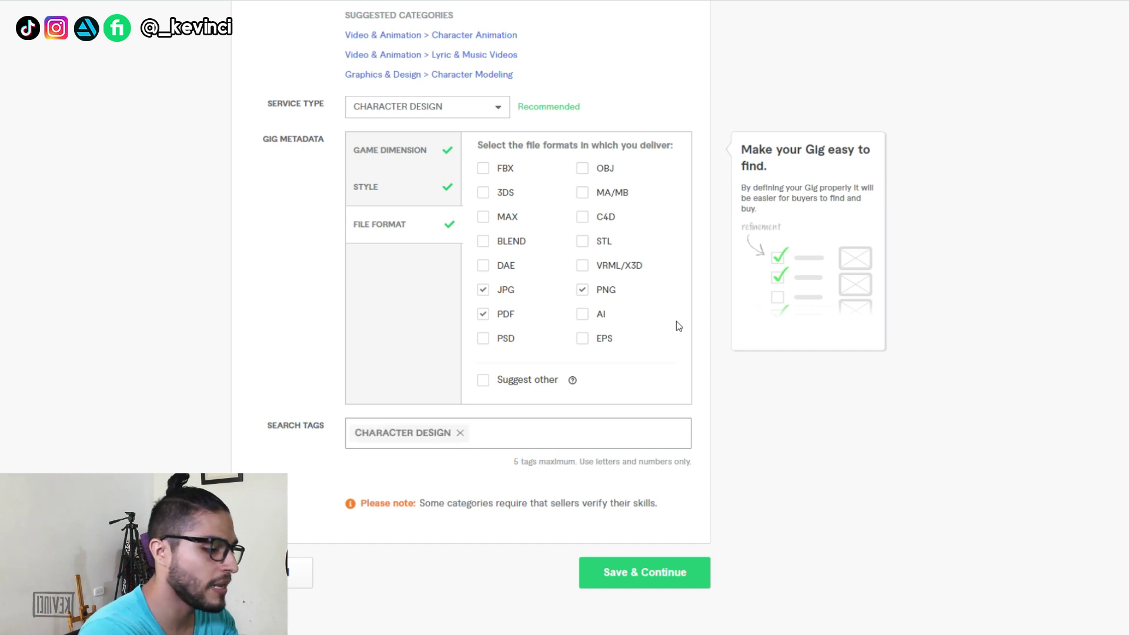
text(Kevinci)
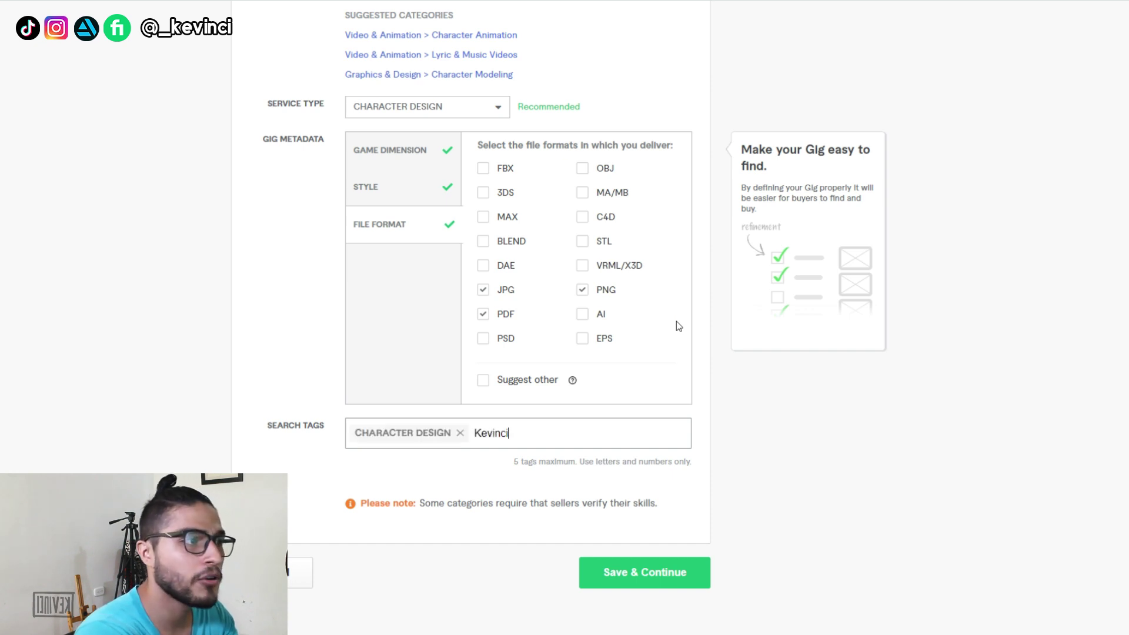
key(Return)
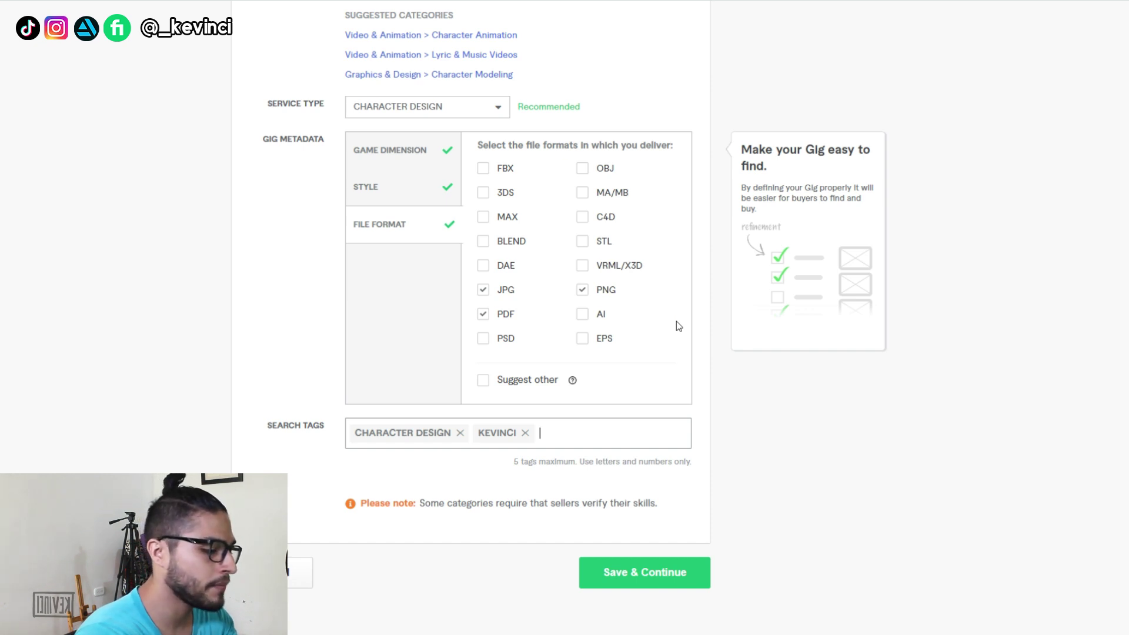
Add the search tags "game art" and "character animation", and save the overview to continue to pricing.
text(game art)
key(Return)
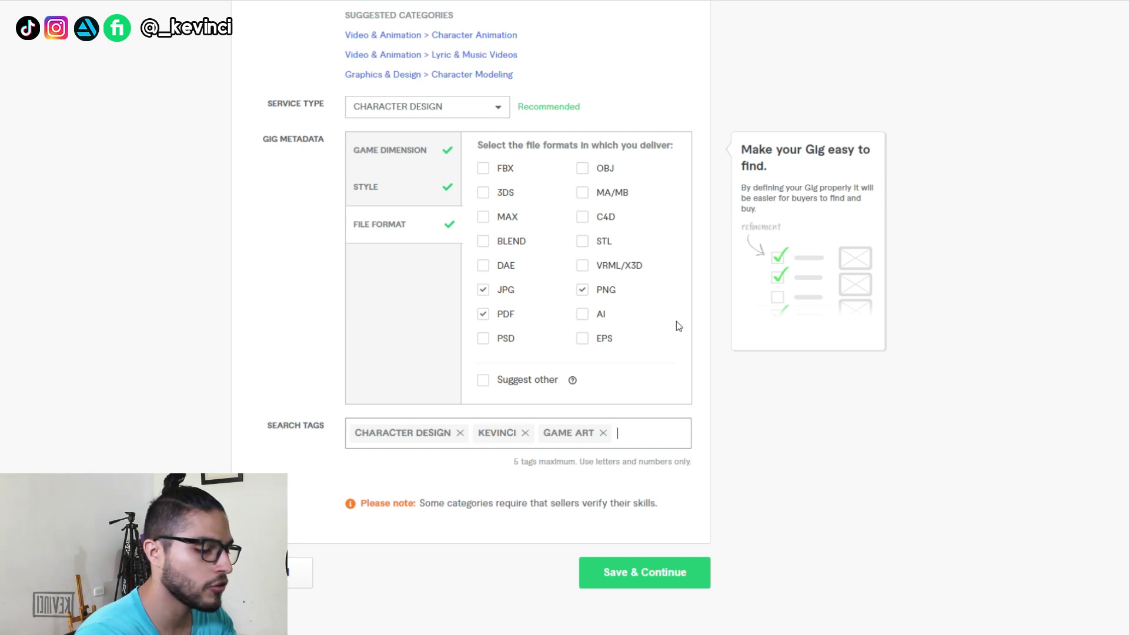
text(character an)
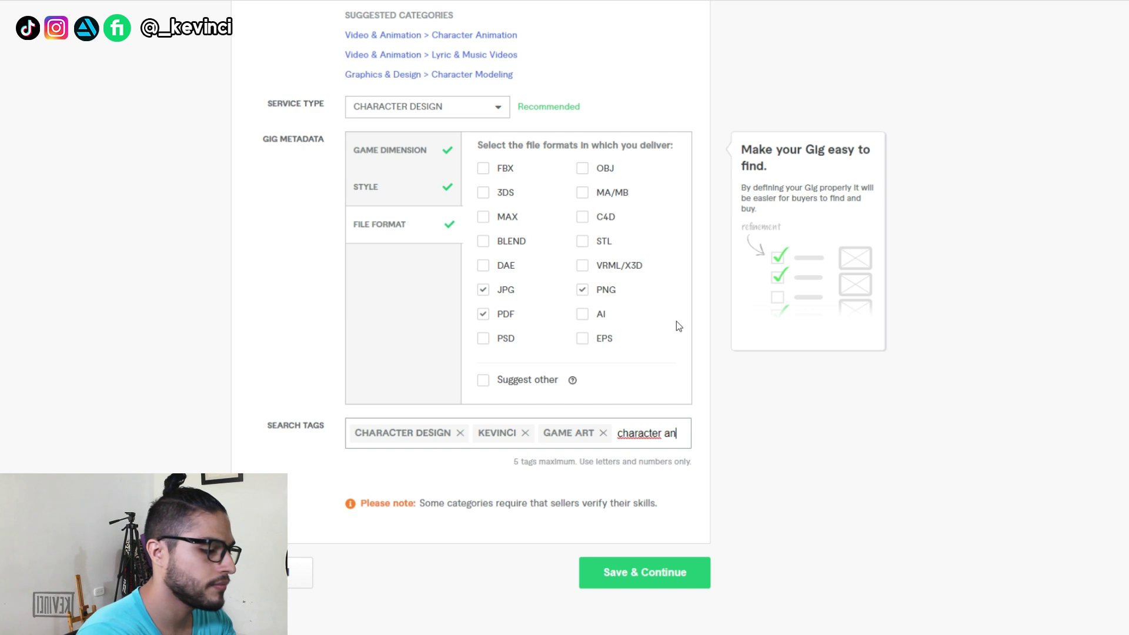
text(imation)
key(Return)
scroll(676, 321, down, 3)
click(649, 415)
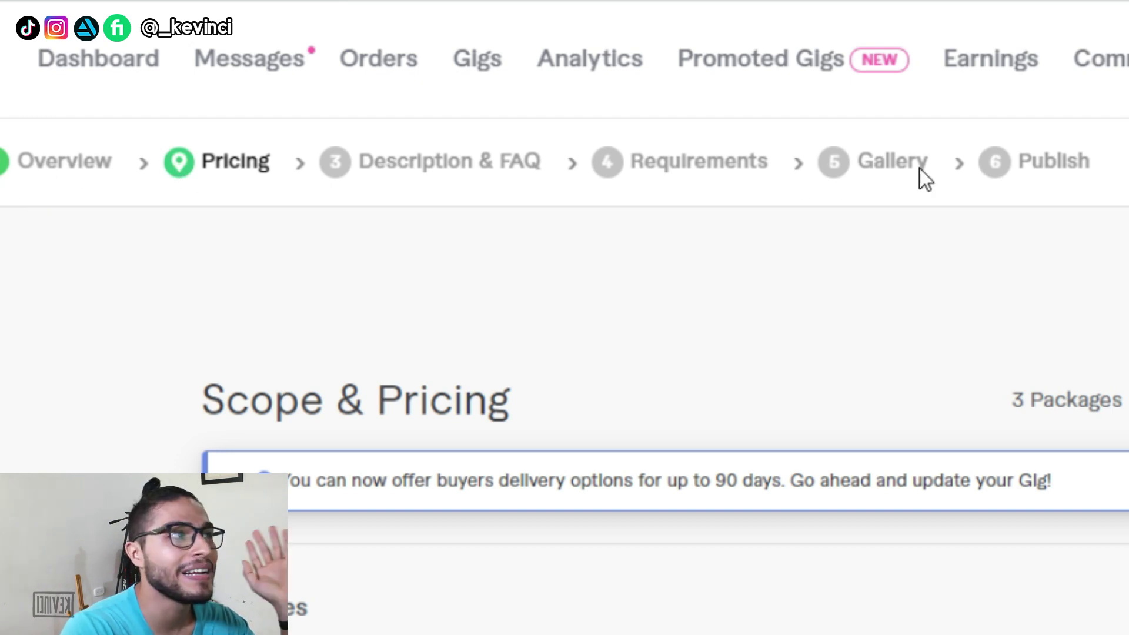
Enable all three packages in Scope & Pricing and dismiss the Gig Packages introduction.
scroll(697, 123, down, 2)
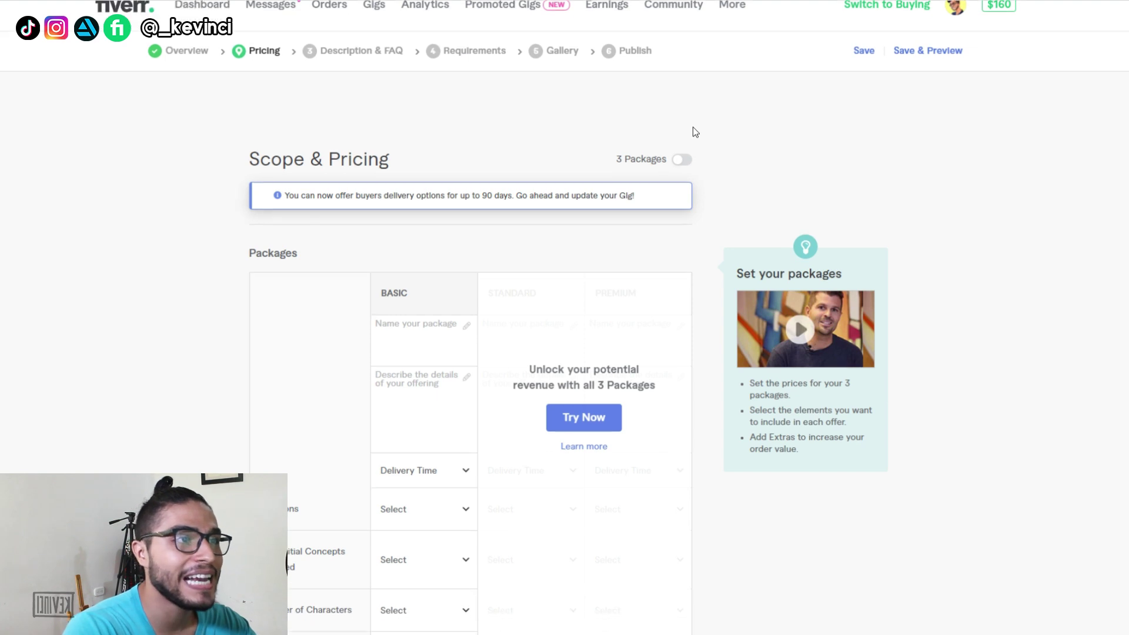
scroll(696, 131, down, 1)
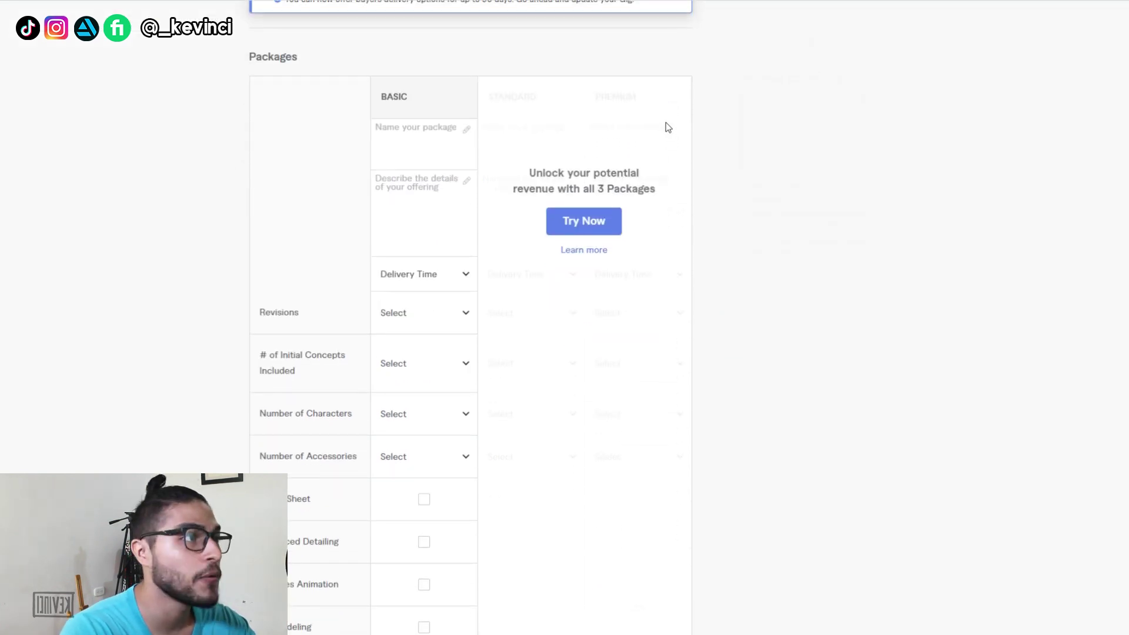
scroll(426, 181, up, 1)
scroll(438, 196, up, 1)
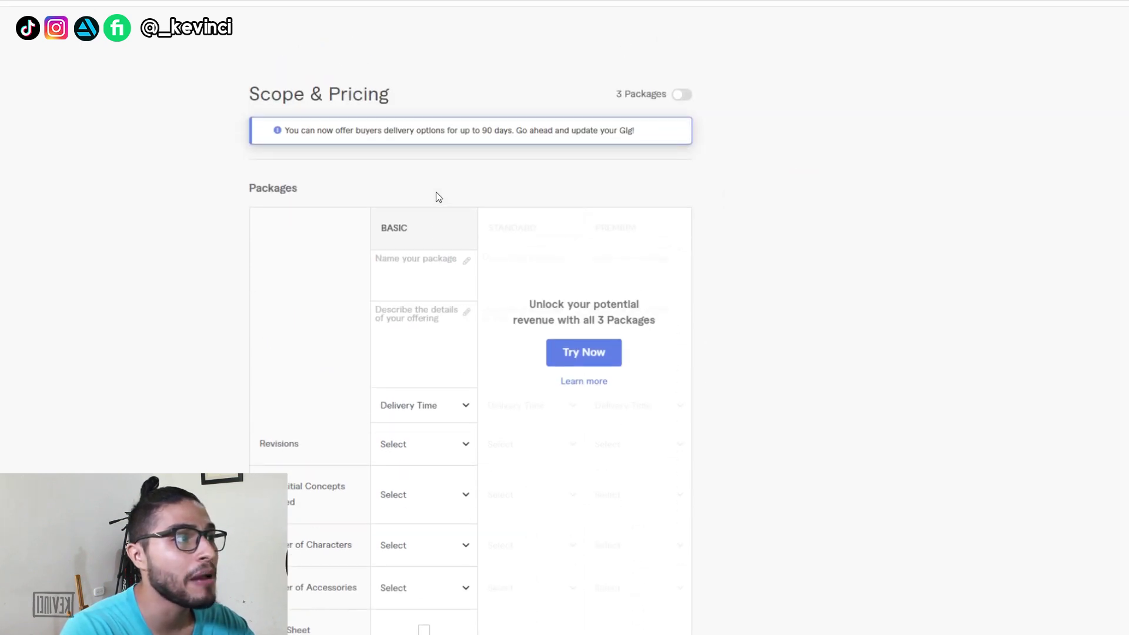
click(434, 277)
scroll(433, 277, down, 1)
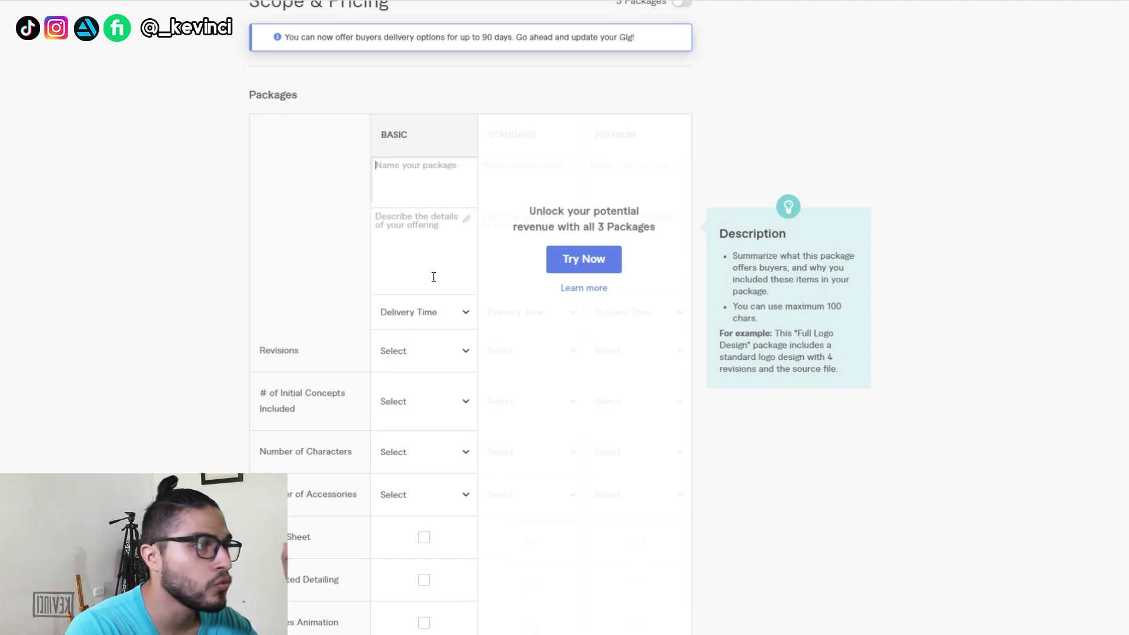
scroll(434, 280, down, 1)
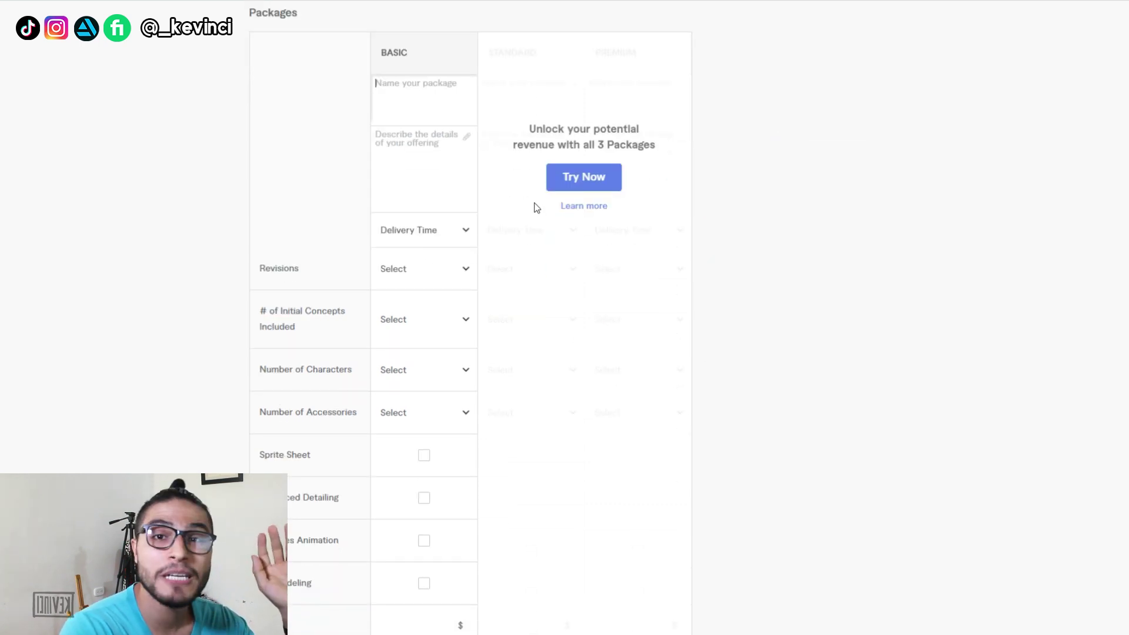
click(587, 175)
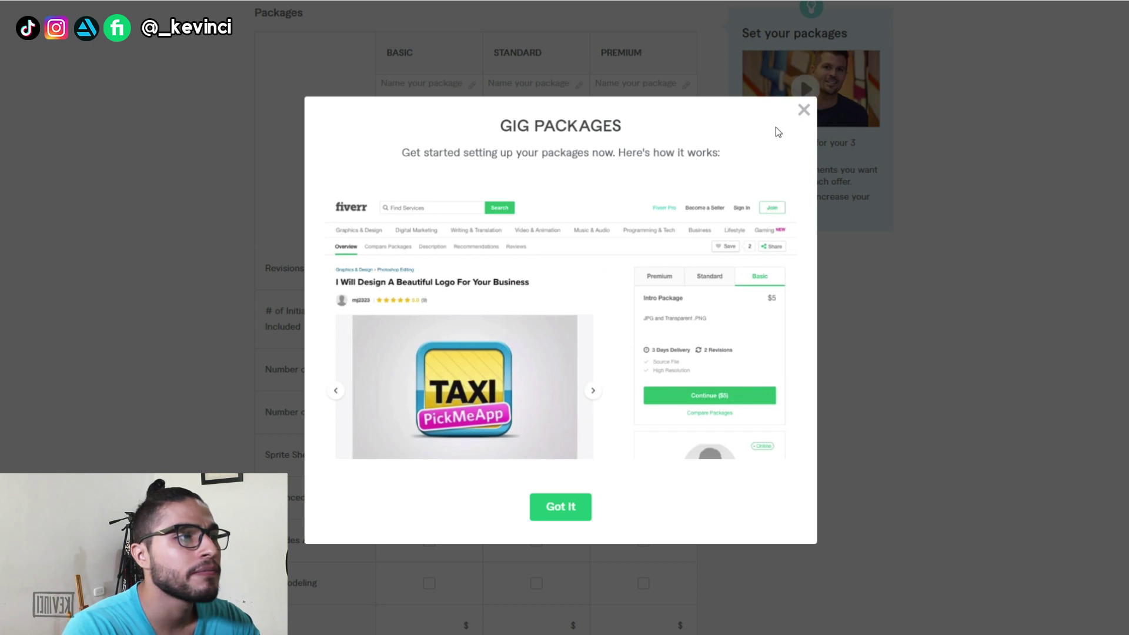
click(363, 442)
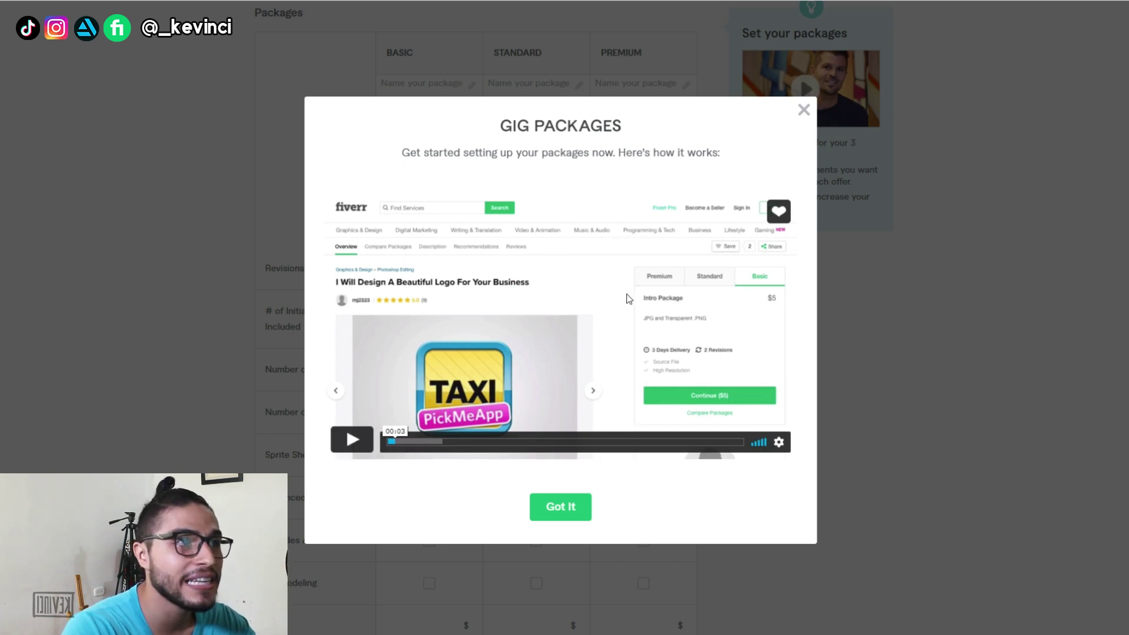
click(806, 118)
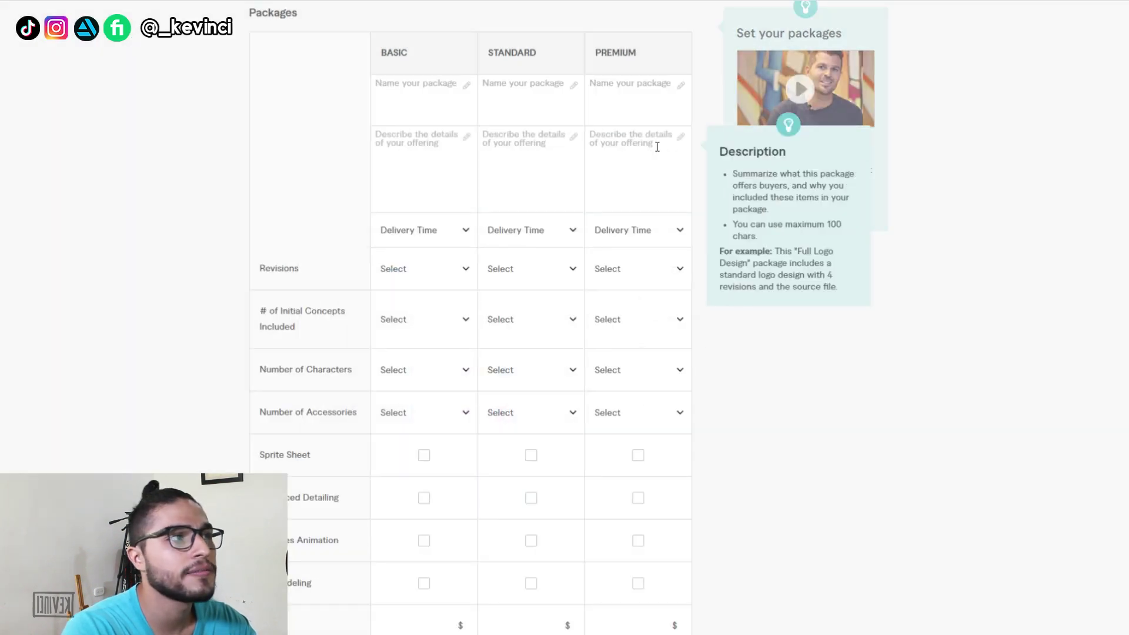
Name the Basic package "Character Design SKETCH", with SKETCH on the second line.
scroll(580, 193, up, 2)
click(437, 197)
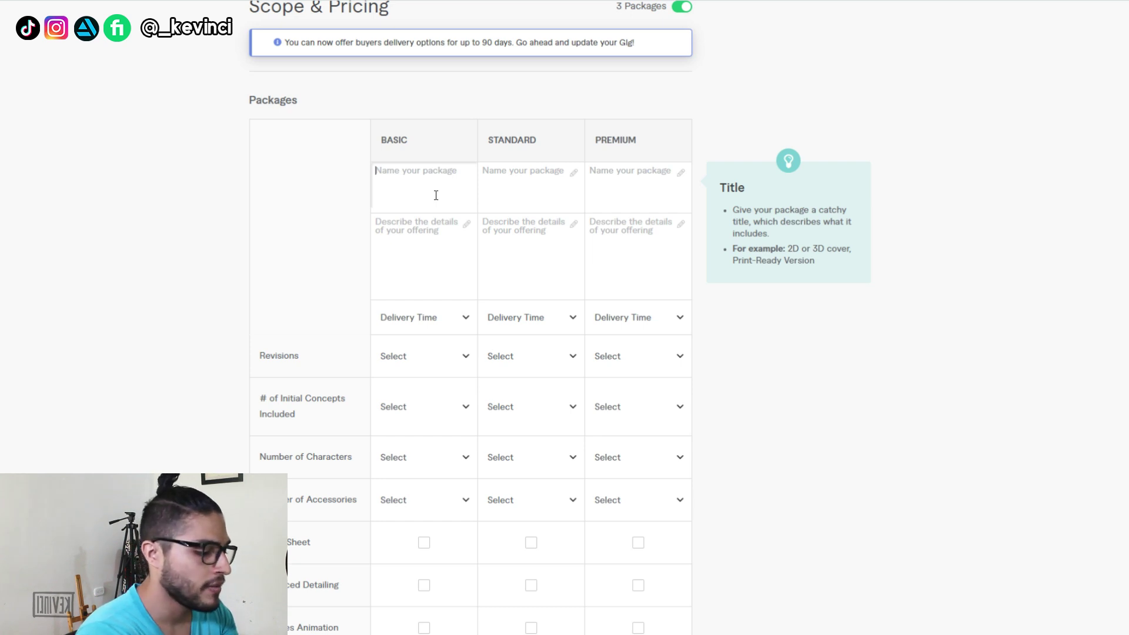
text(Cha)
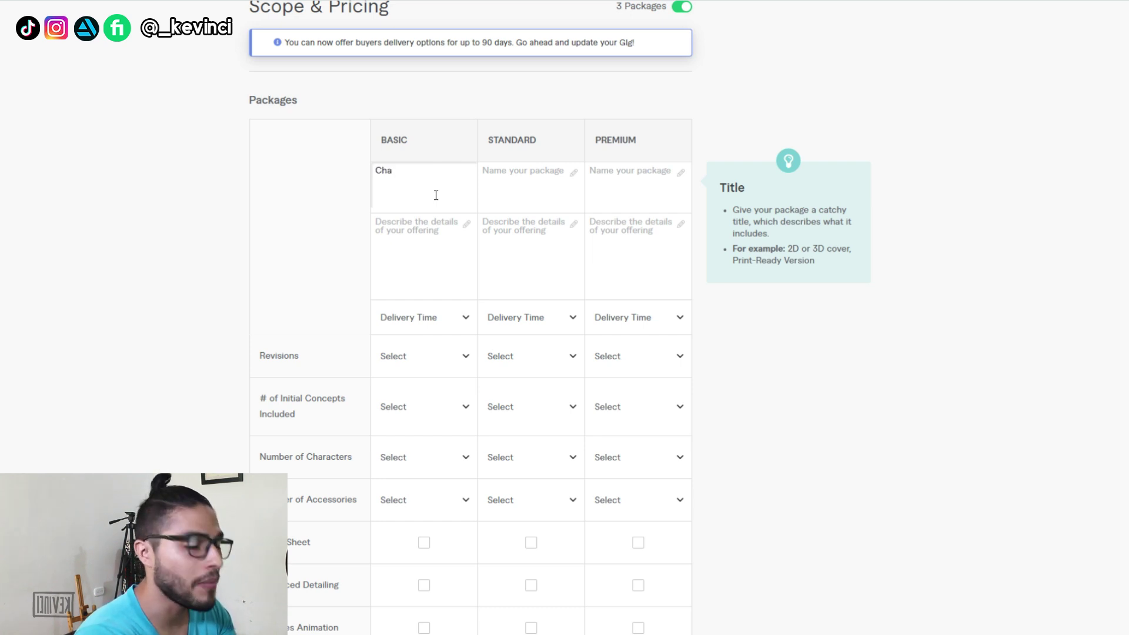
text(ract)
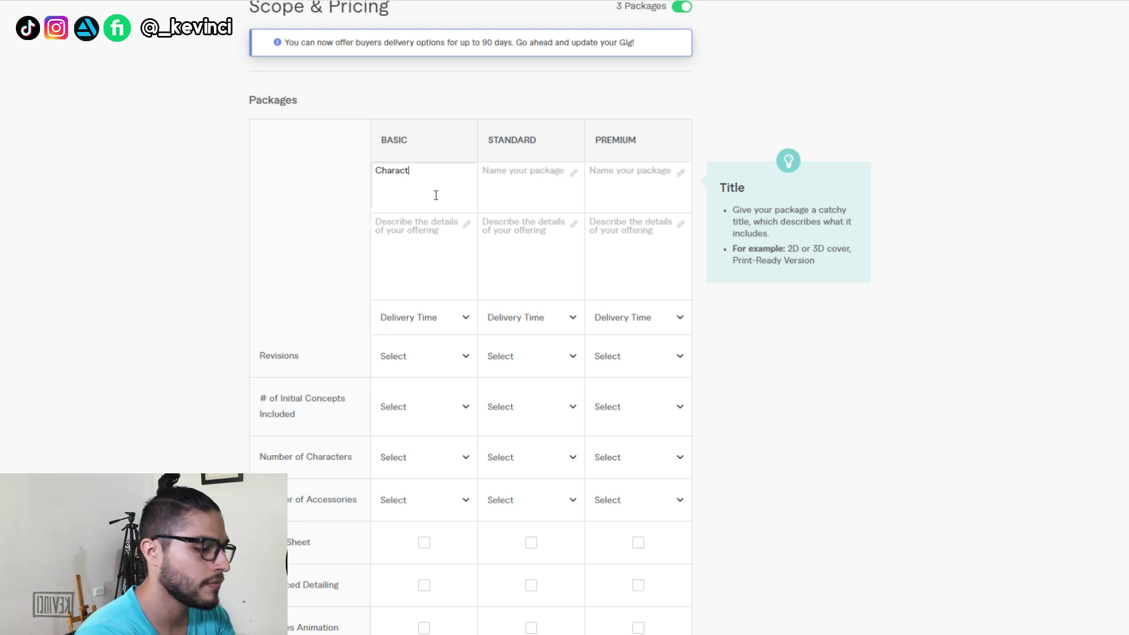
text(er Design)
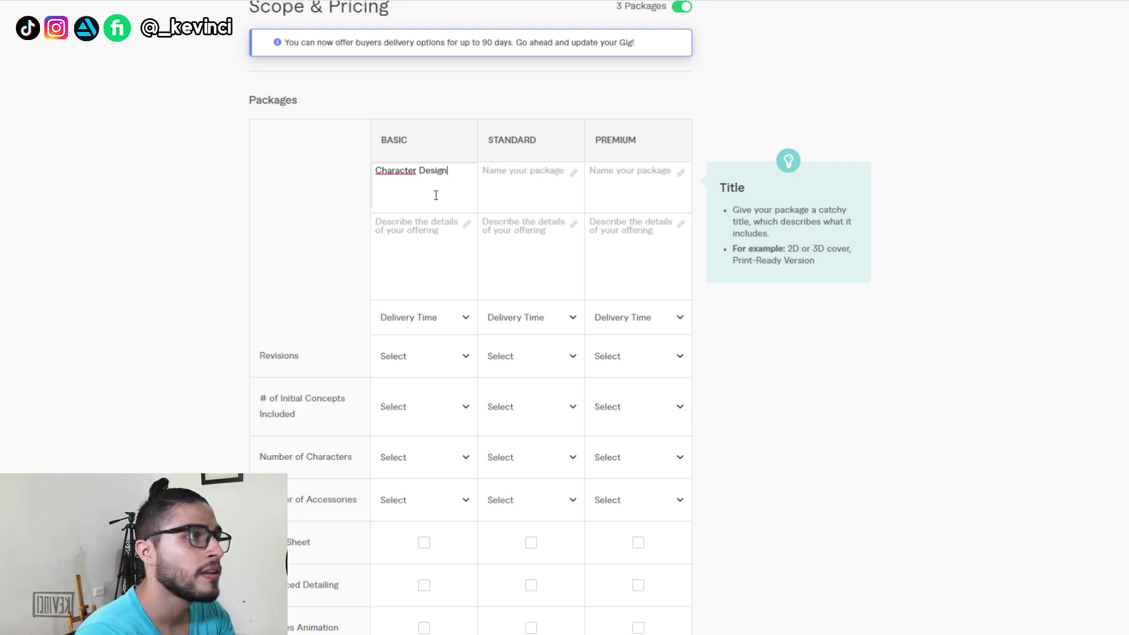
key(Return)
text(SKETCH)
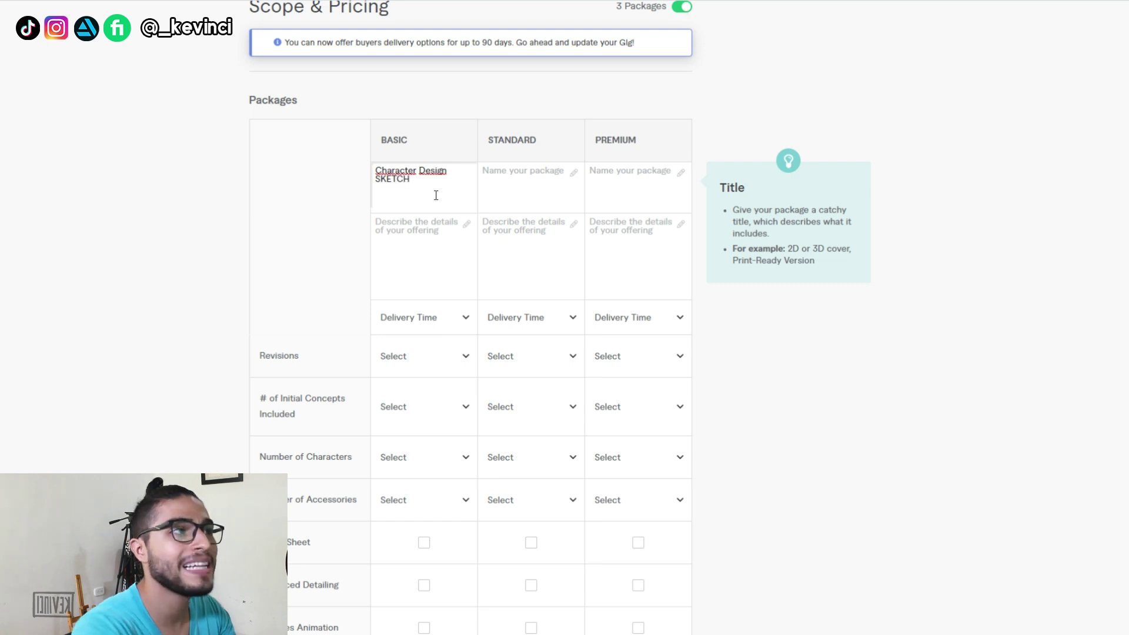
Name the Standard package "Character Design Black and White".
click(519, 181)
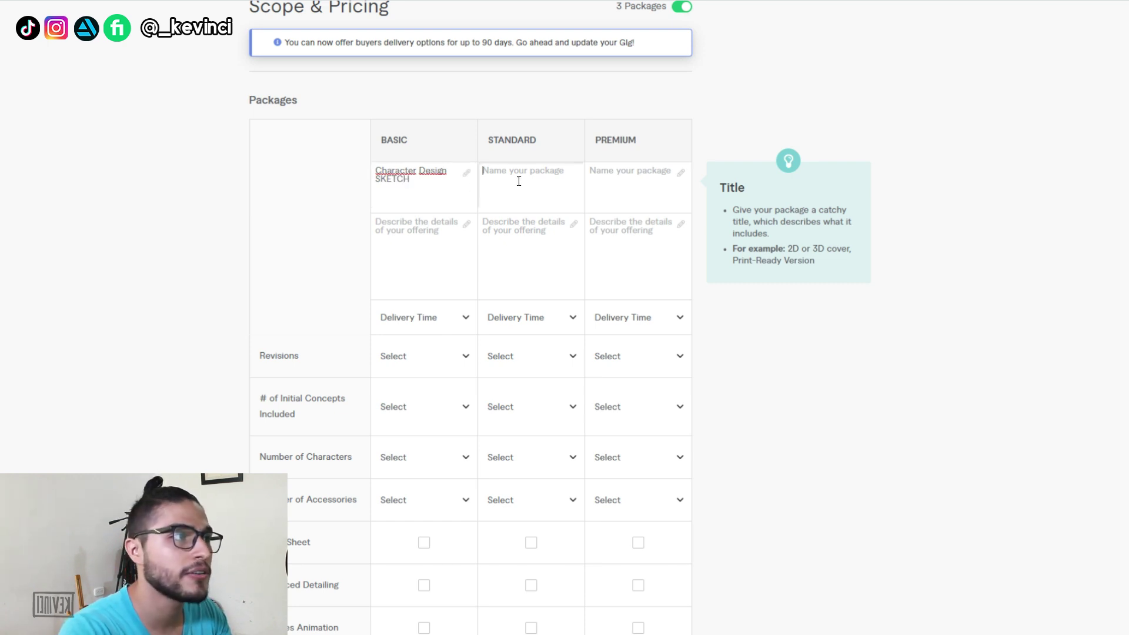
text(Characte)
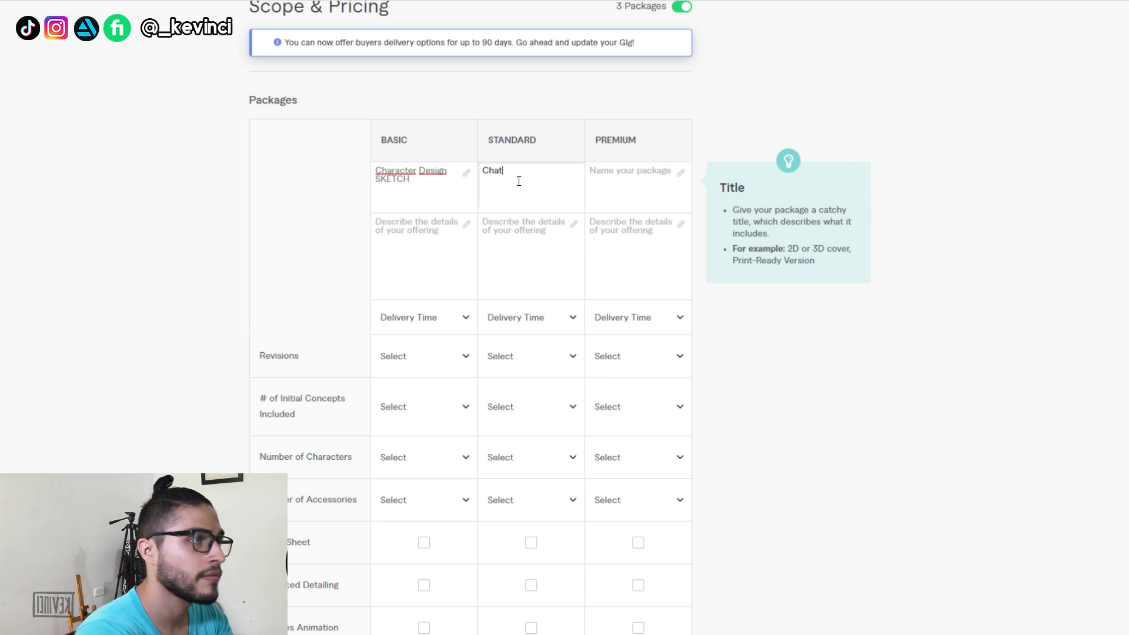
text(r Design)
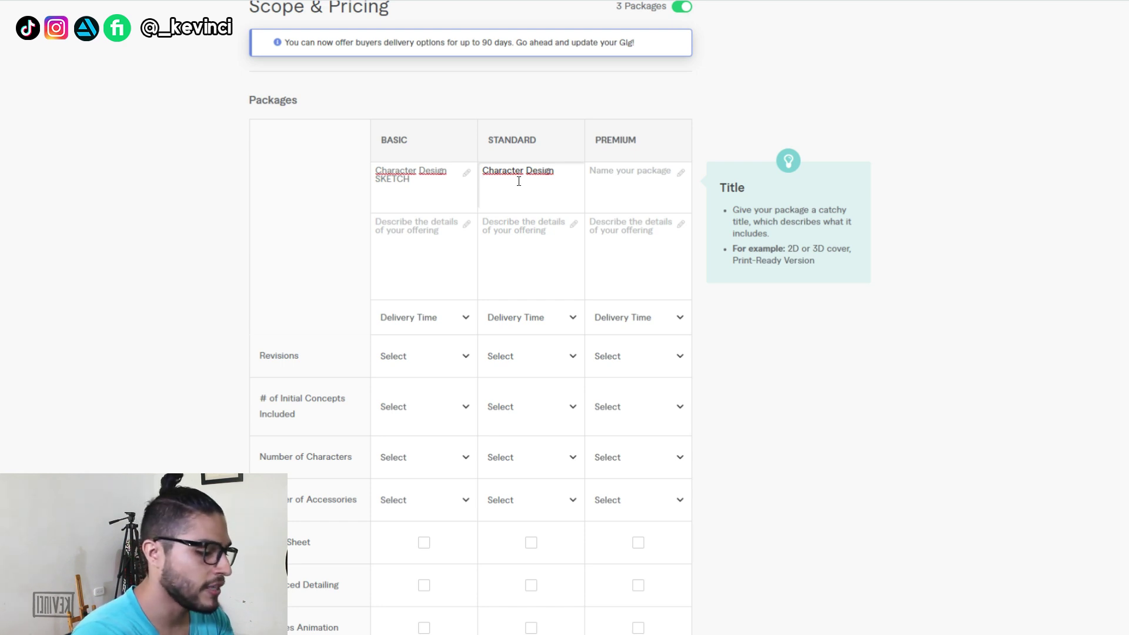
text( Black )
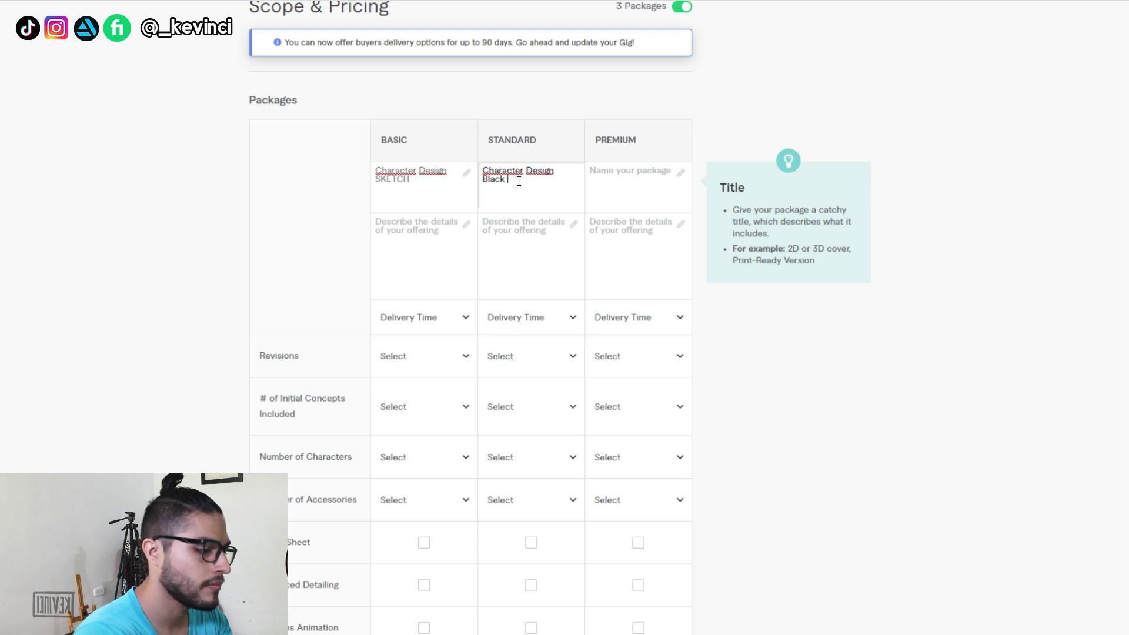
text(and White)
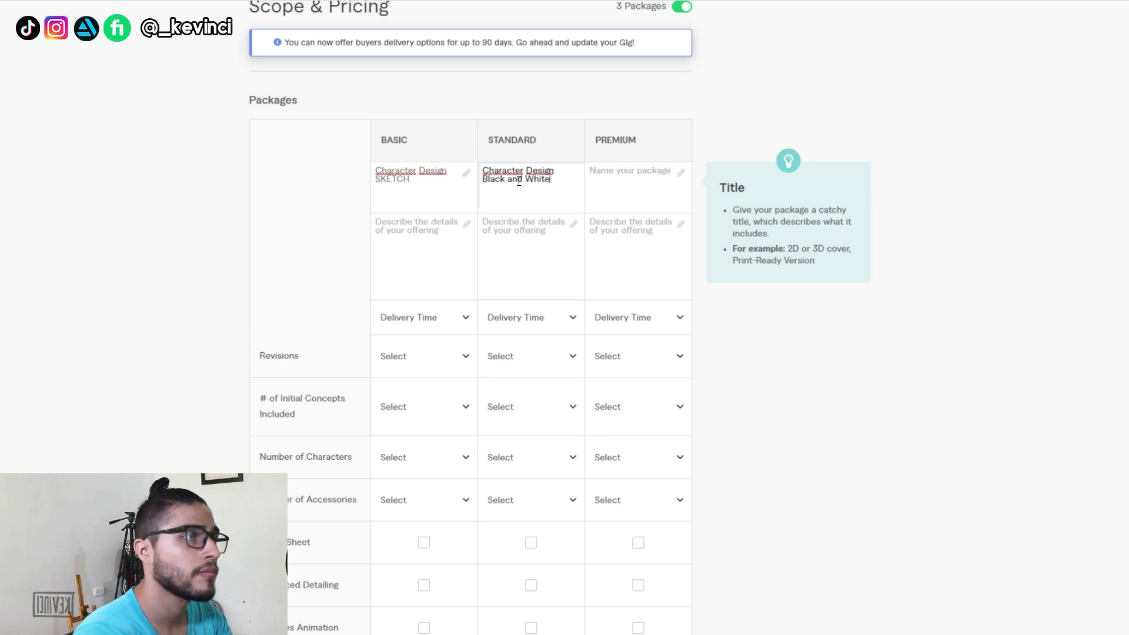
Name the Premium package "Character Design FULL COLOR", with FULL COLOR on the second line.
click(617, 177)
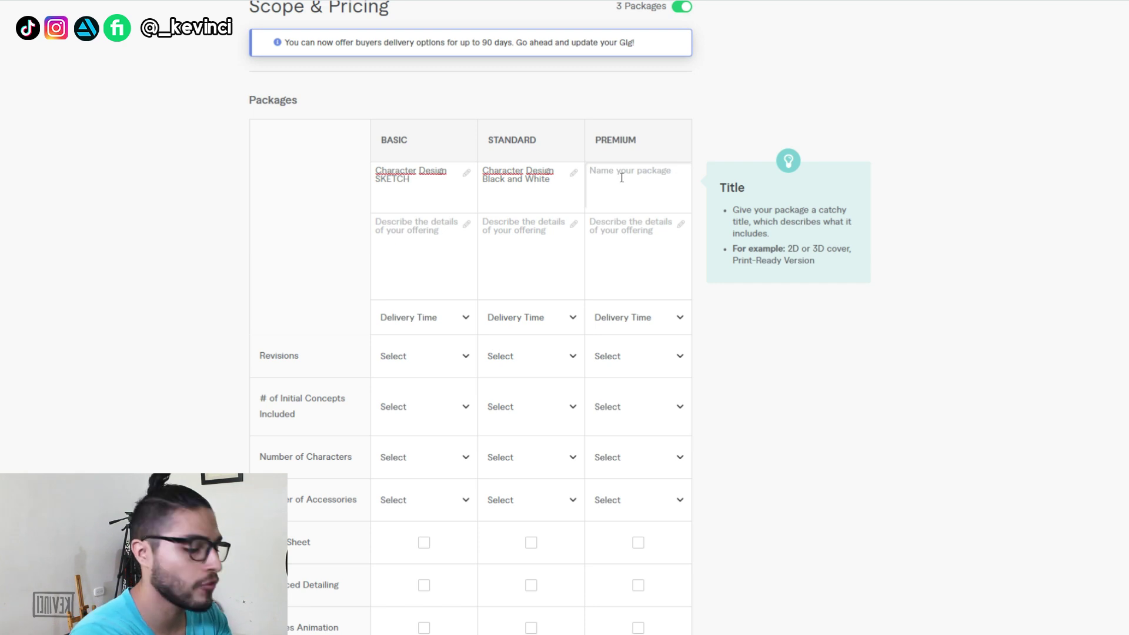
text(Charac)
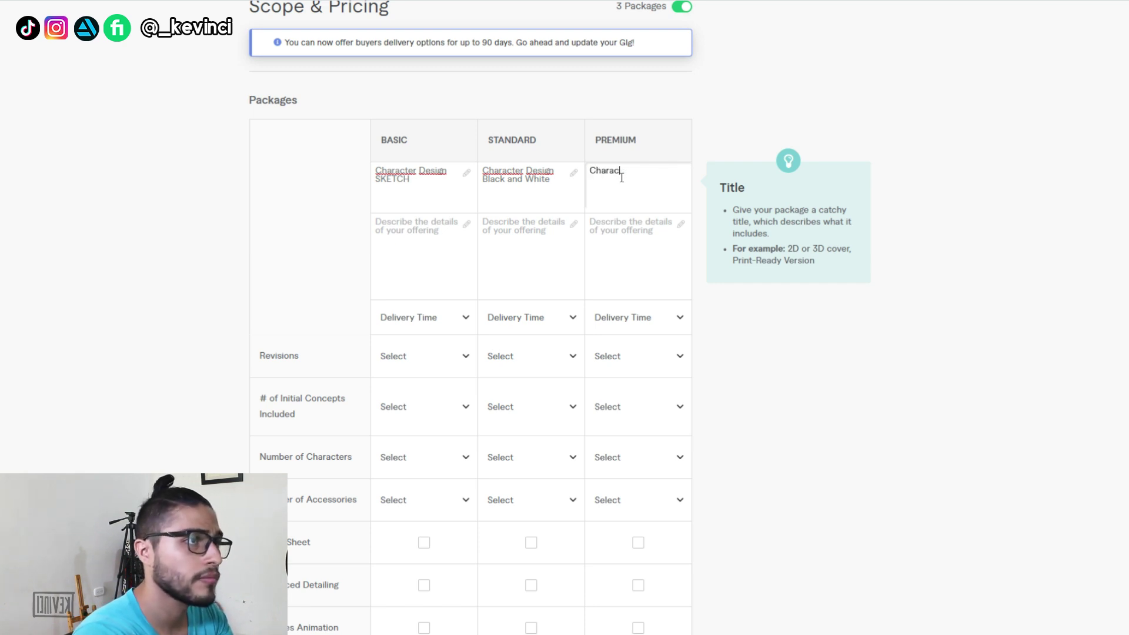
text(ter Design)
key(Return)
text(FULL COLO)
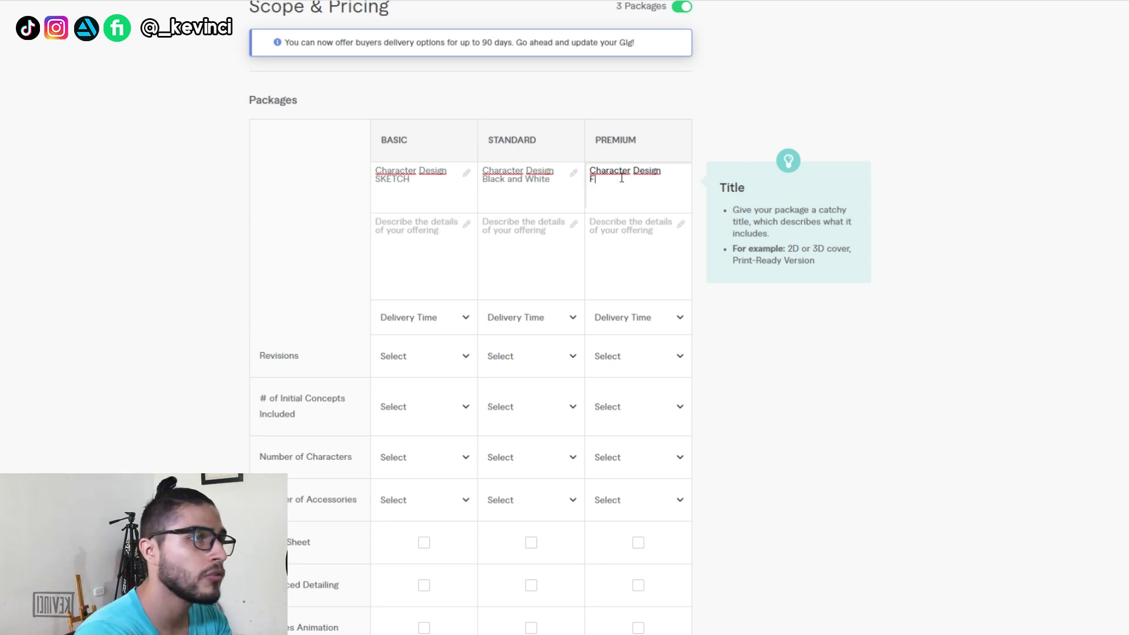
text(R)
Describe the Basic package in three lines: "Sketch", "Views:" and "Front 3/4".
click(422, 231)
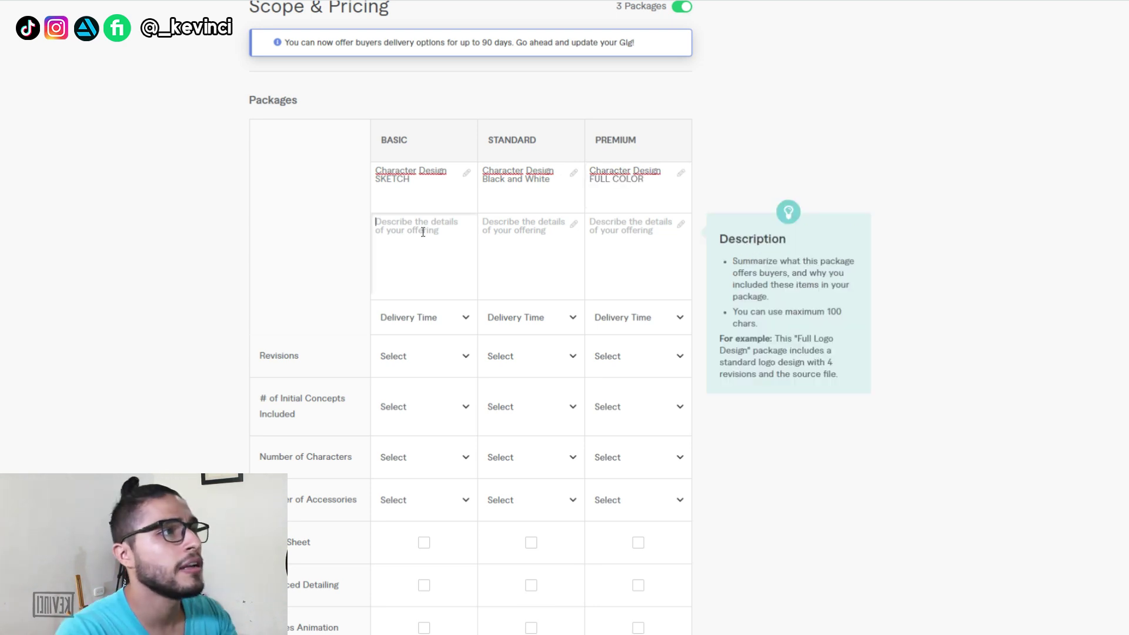
click(414, 208)
click(421, 218)
text(Sketch)
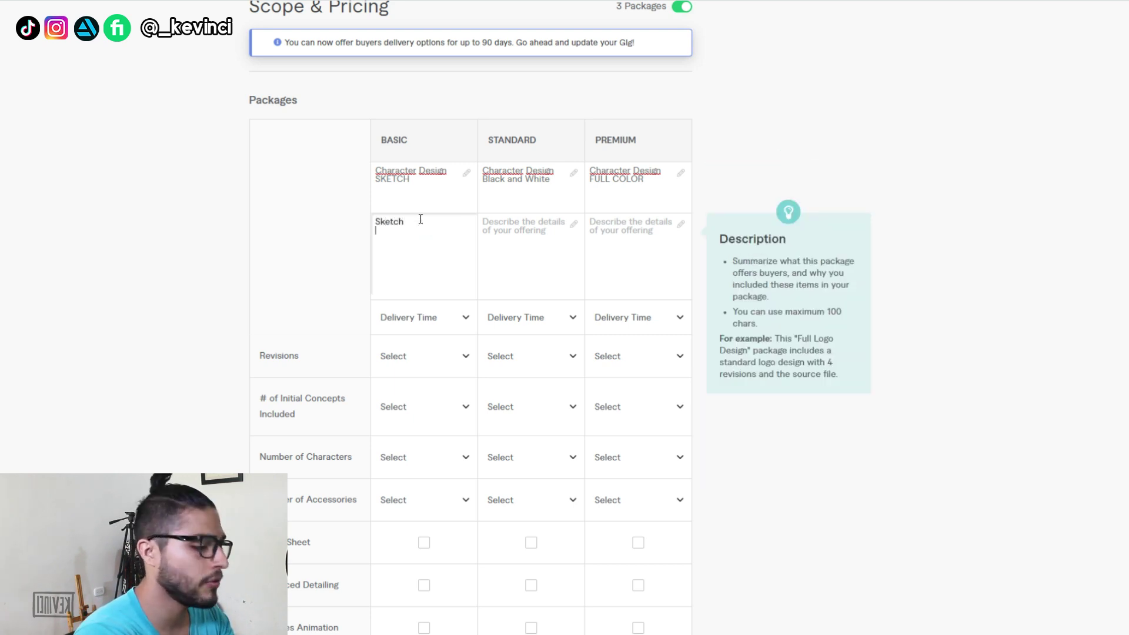
key(Return)
text(V)
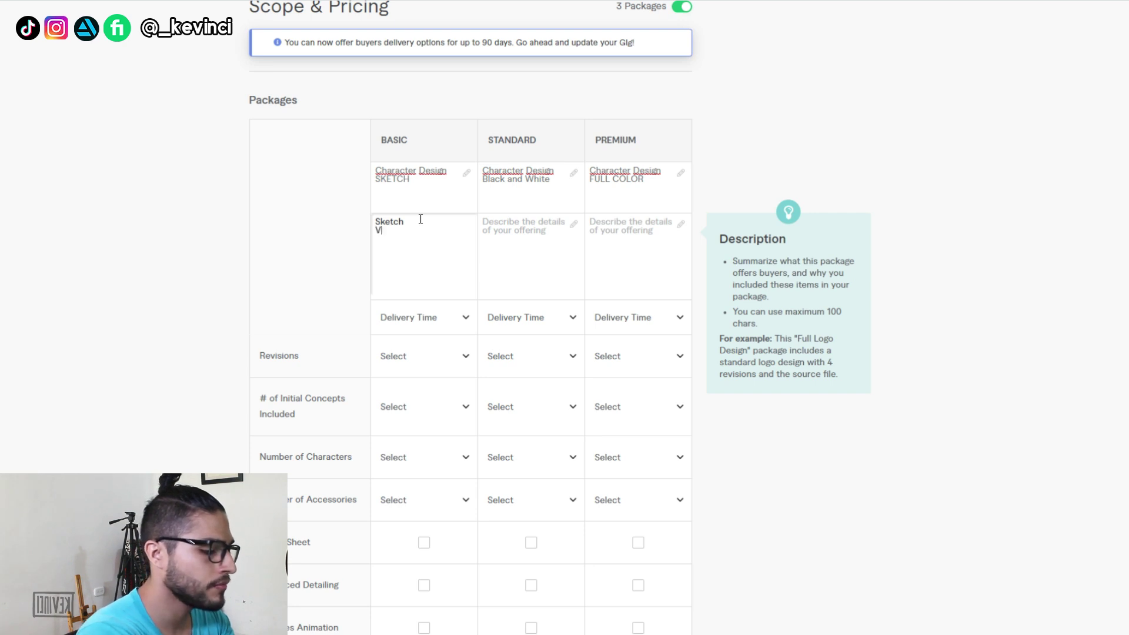
text(iews:)
key(Return)
text(Front)
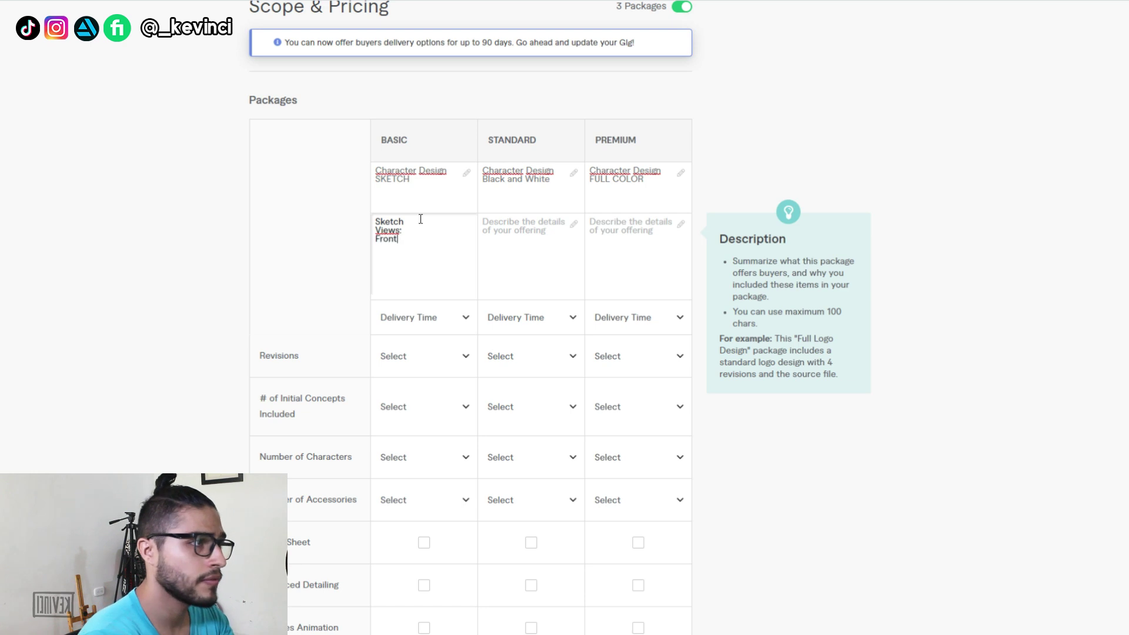
text( 3/4)
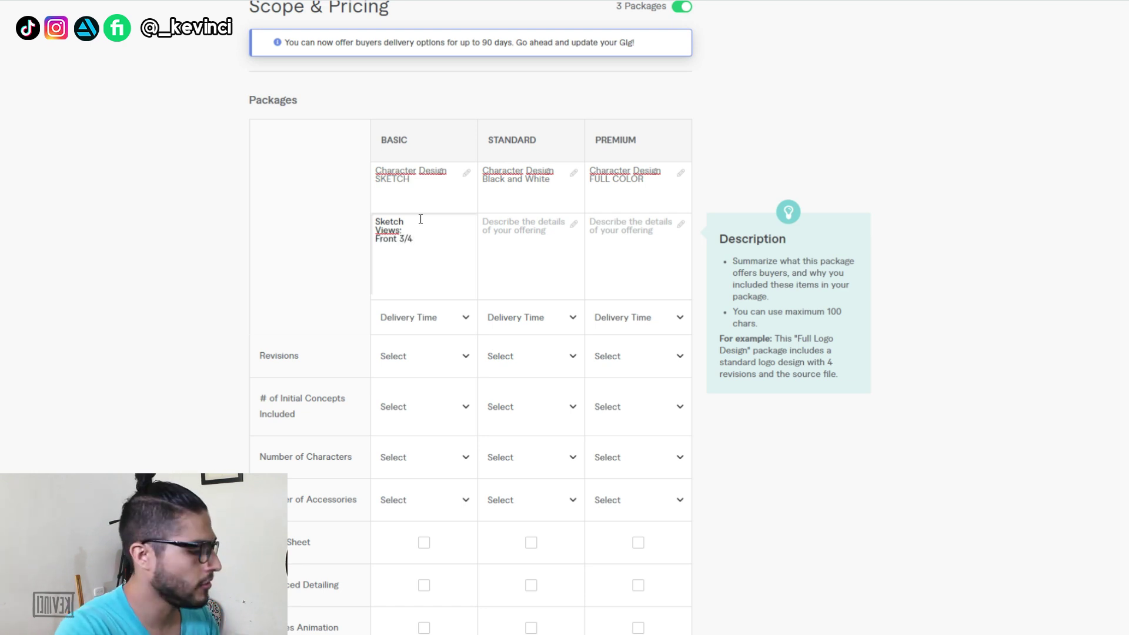
Describe the Standard package in four lines: "Line Art + B&W", "Views:", "Front 3/4" and "Back 3/4".
click(544, 226)
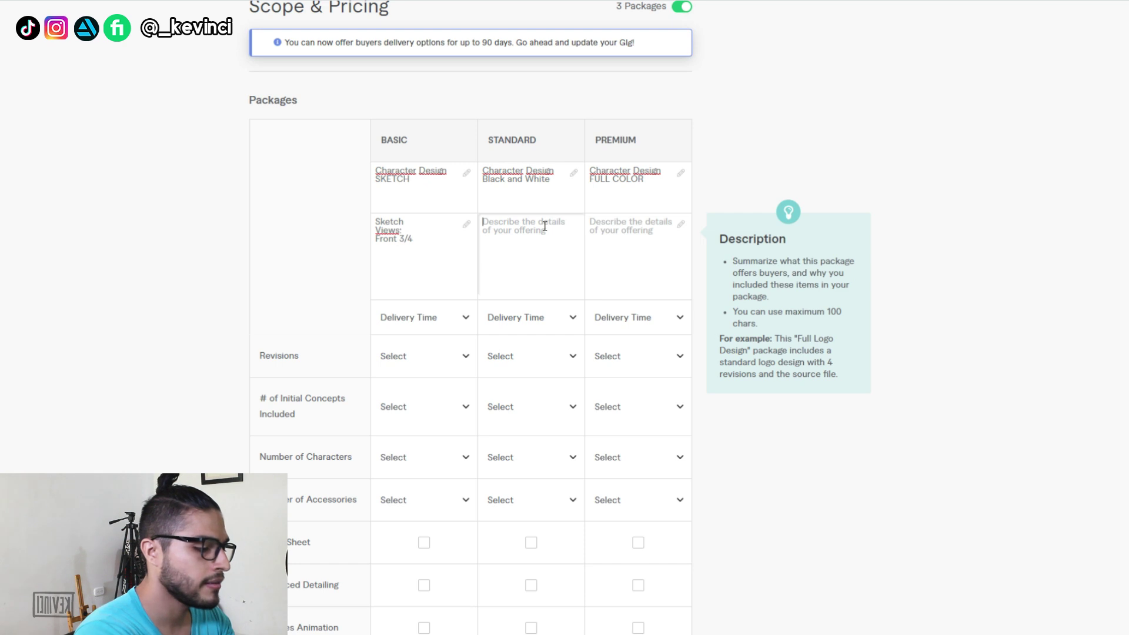
text(S)
key(BackSpace)
text(Line Art)
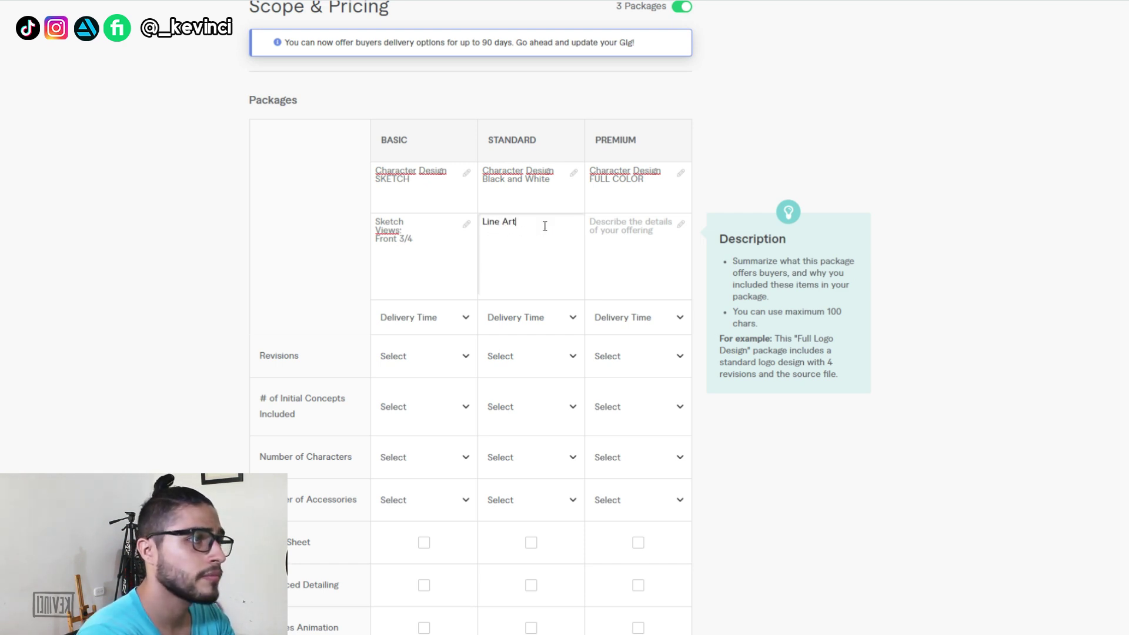
text( + B&W)
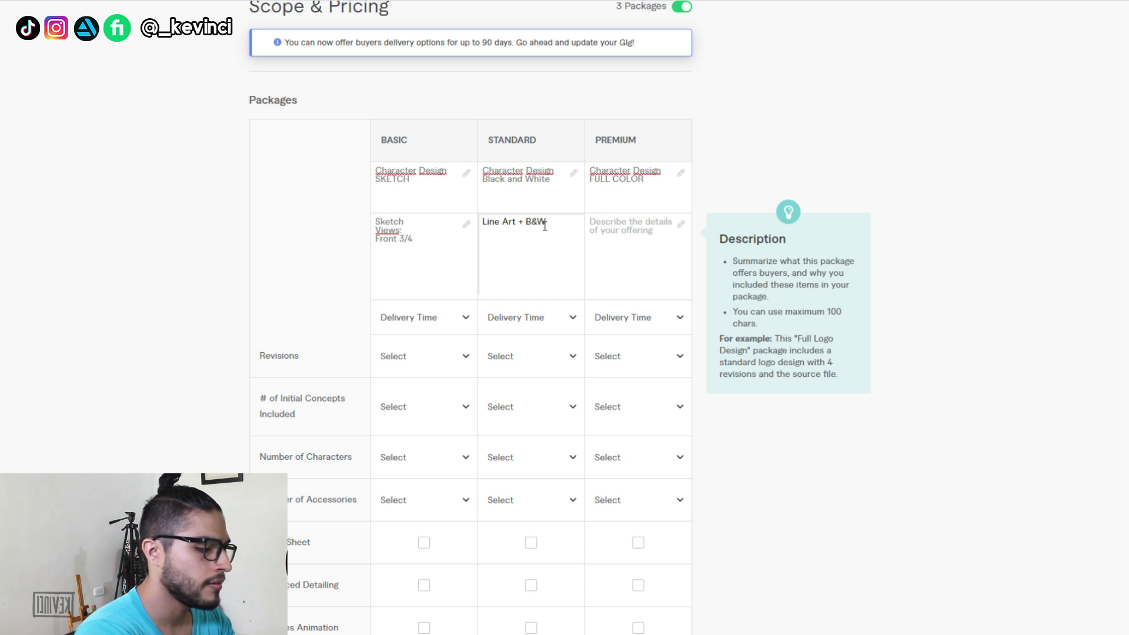
key(Return)
text(Views)
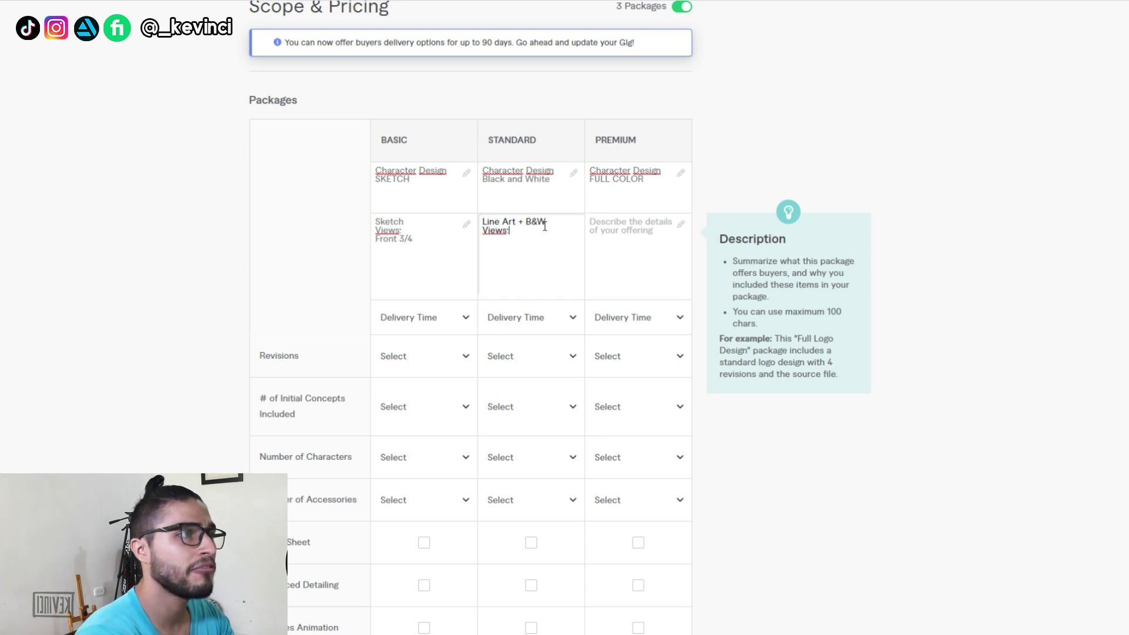
text(:)
key(Return)
text(Front)
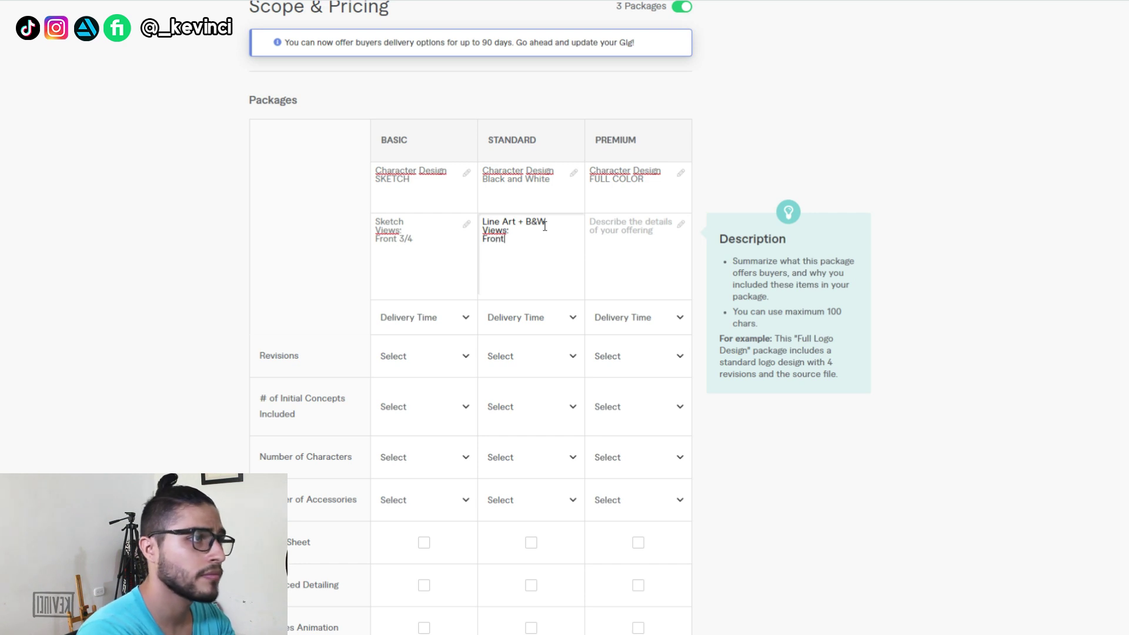
text( 3/4)
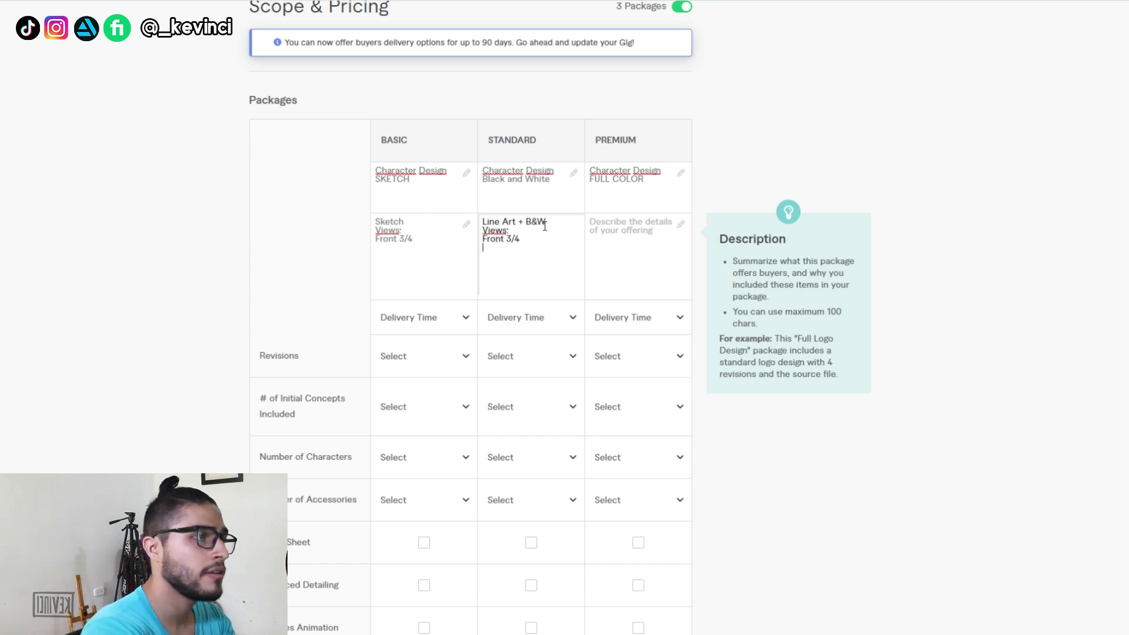
key(Return)
text(Back)
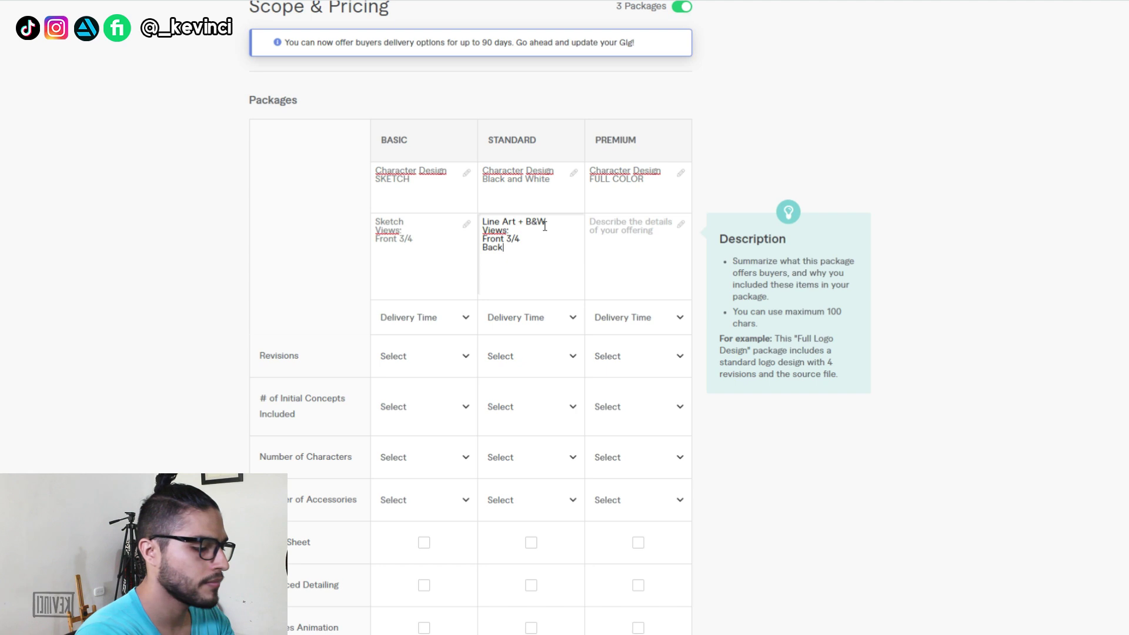
text( 3/4)
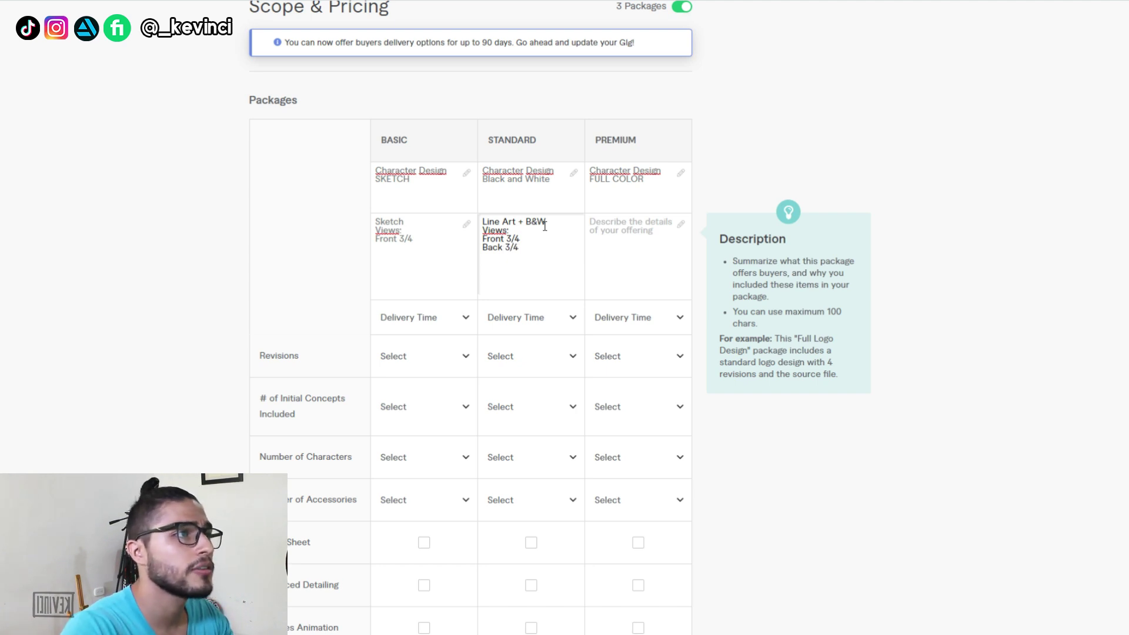
Describe the Premium package in five lines: "FULL COLOR", "Views:", "Front 3/4", "Back 3/4" and "3 Expressions".
click(618, 227)
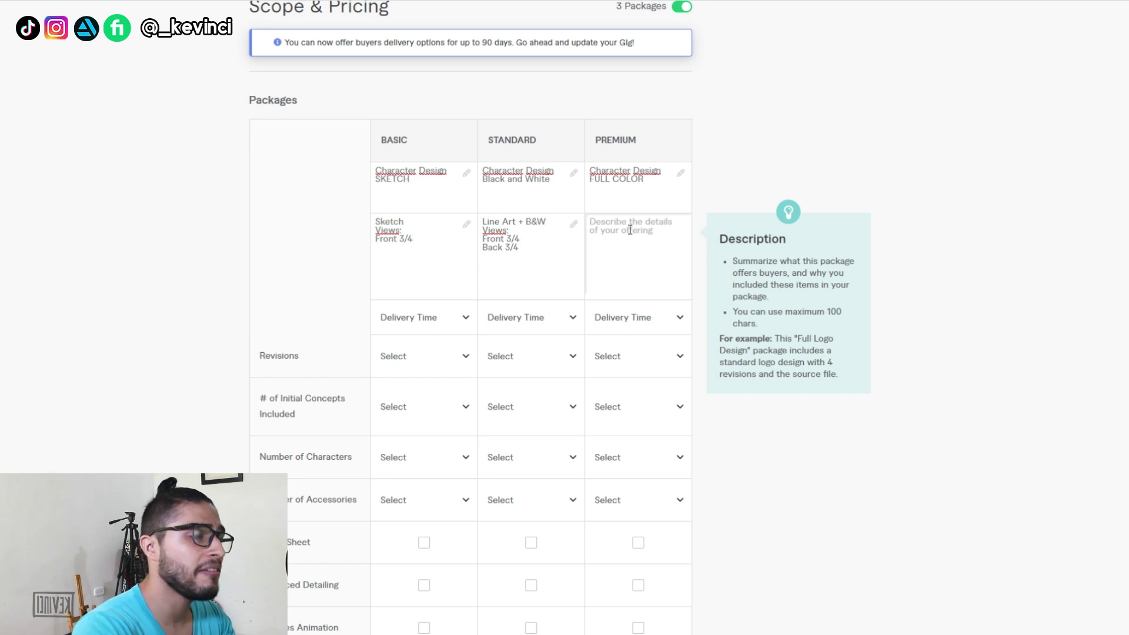
text(FULL COLOR )
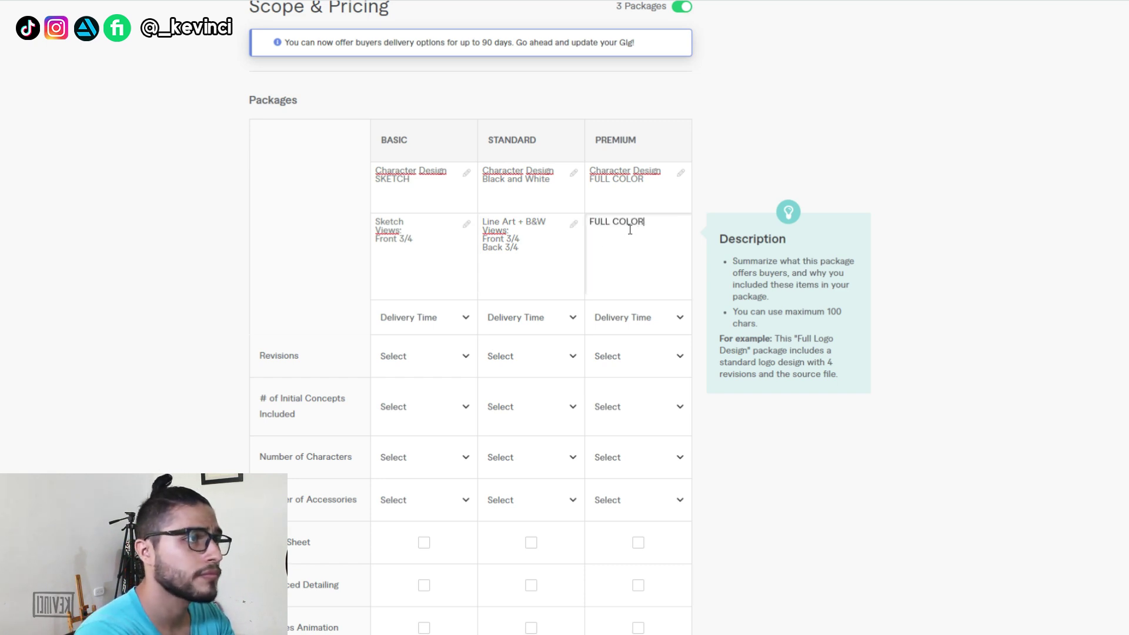
text(Vies)
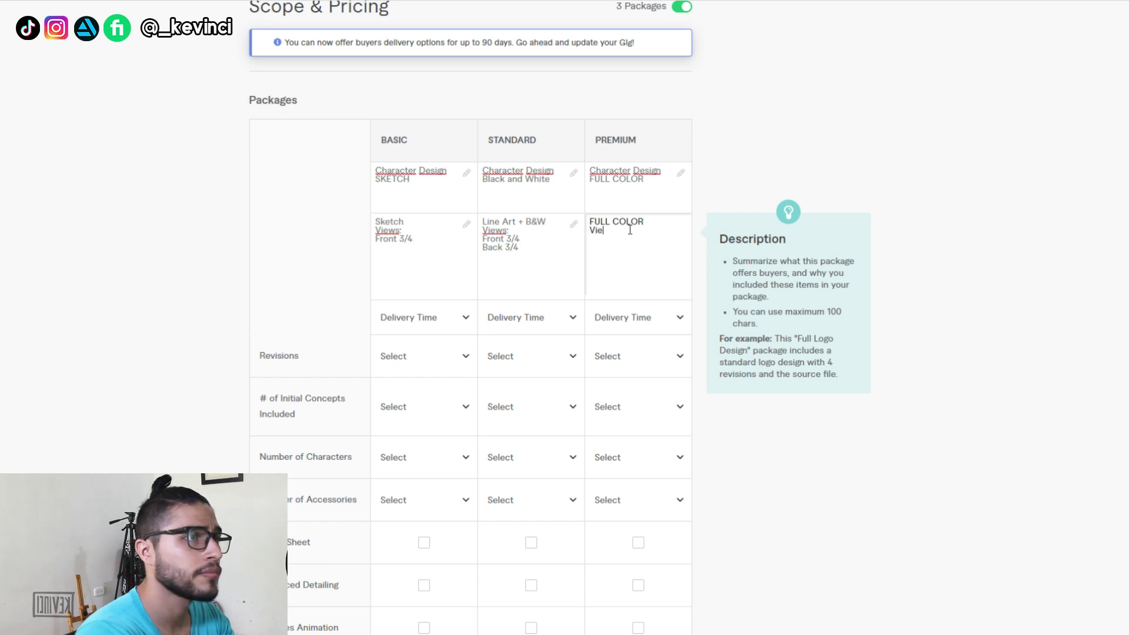
key(BackSpace)
key(BackSpace)
text(ews:)
key(Return)
text(Fr)
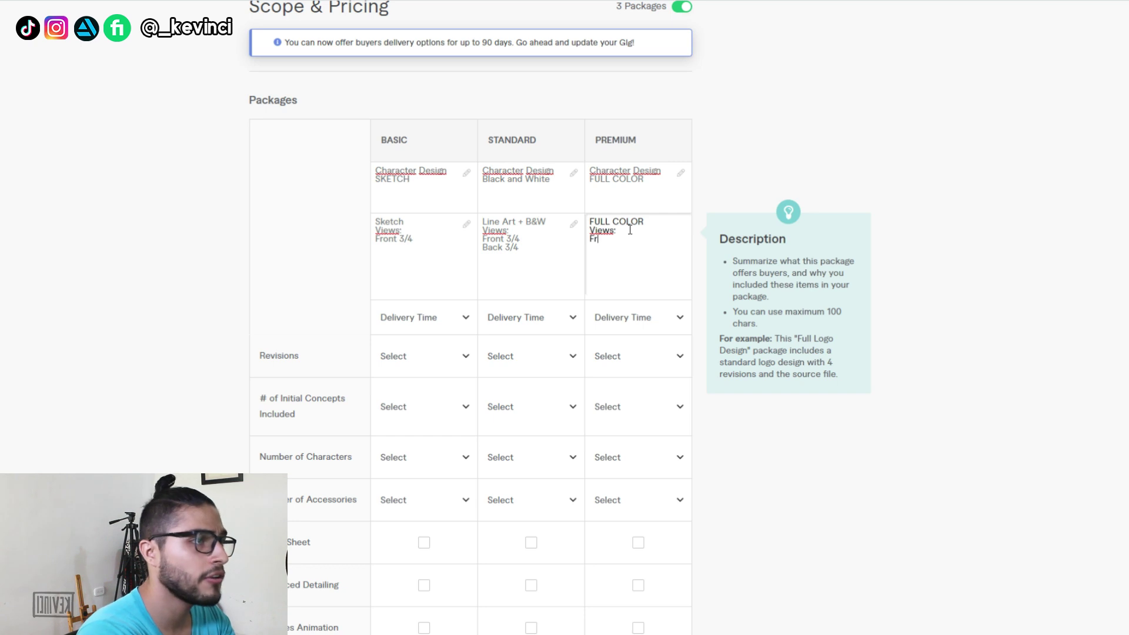
text(ont 3/4)
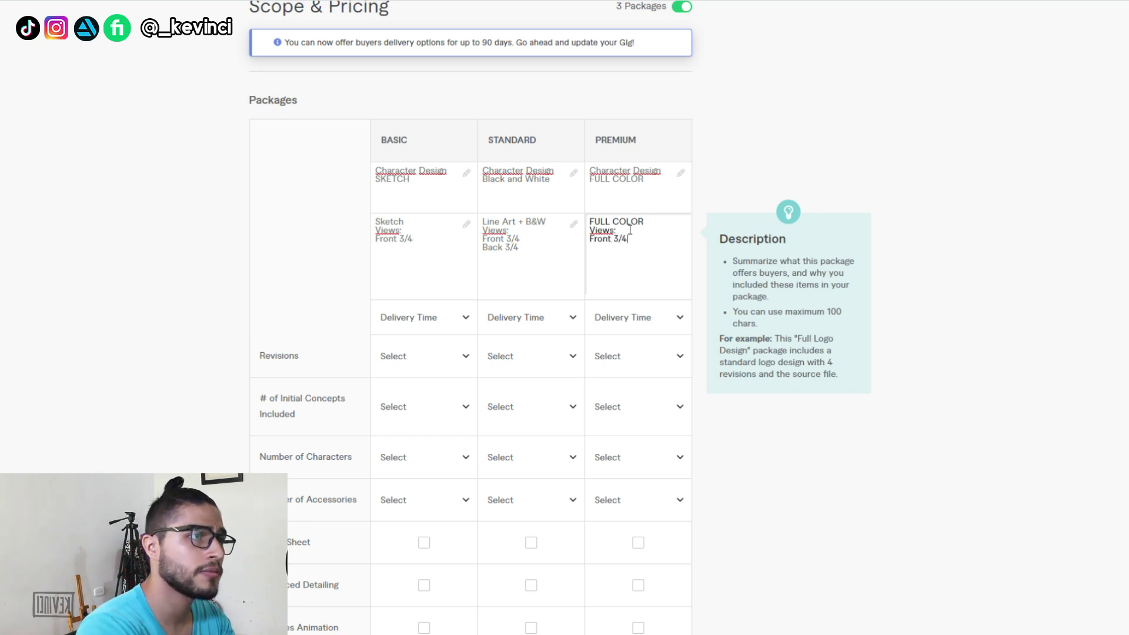
key(Return)
text(Back)
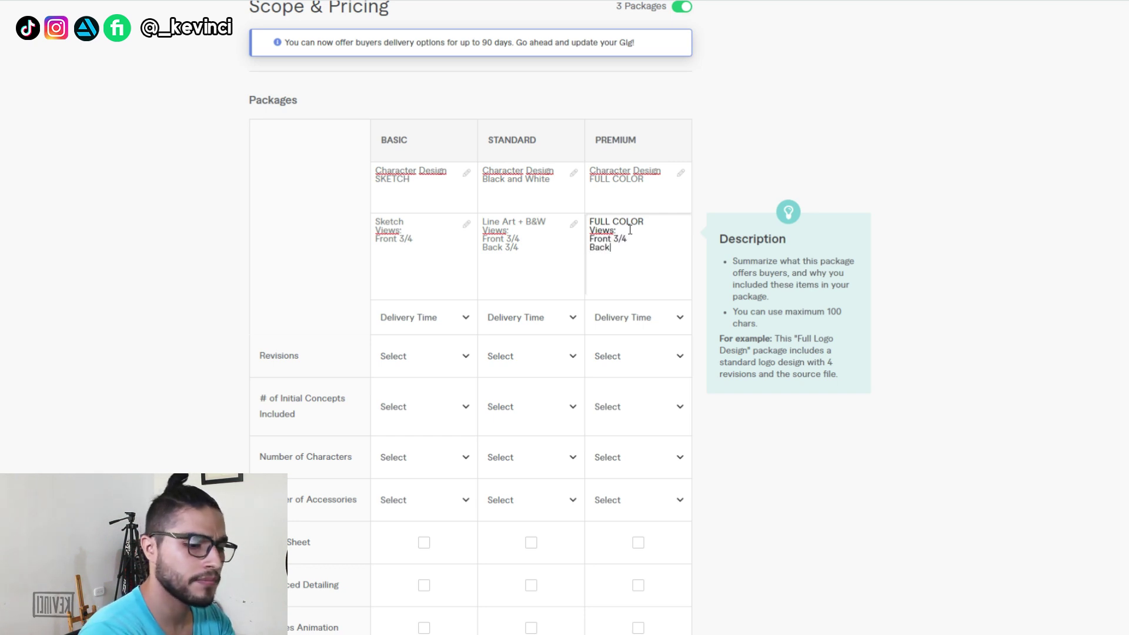
text( 3/4)
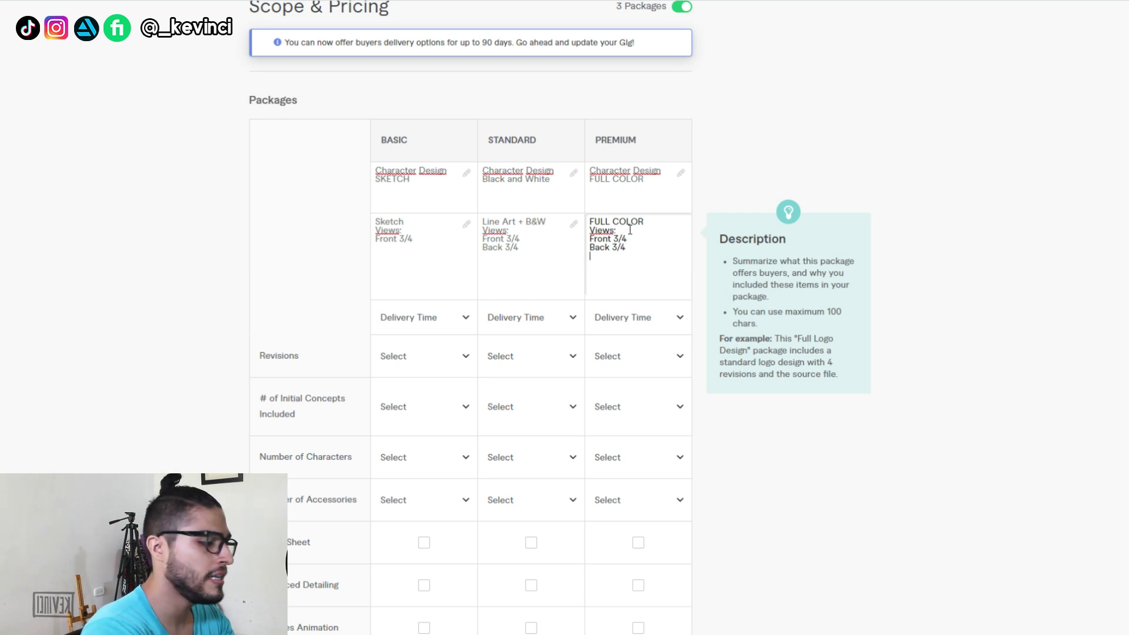
key(Return)
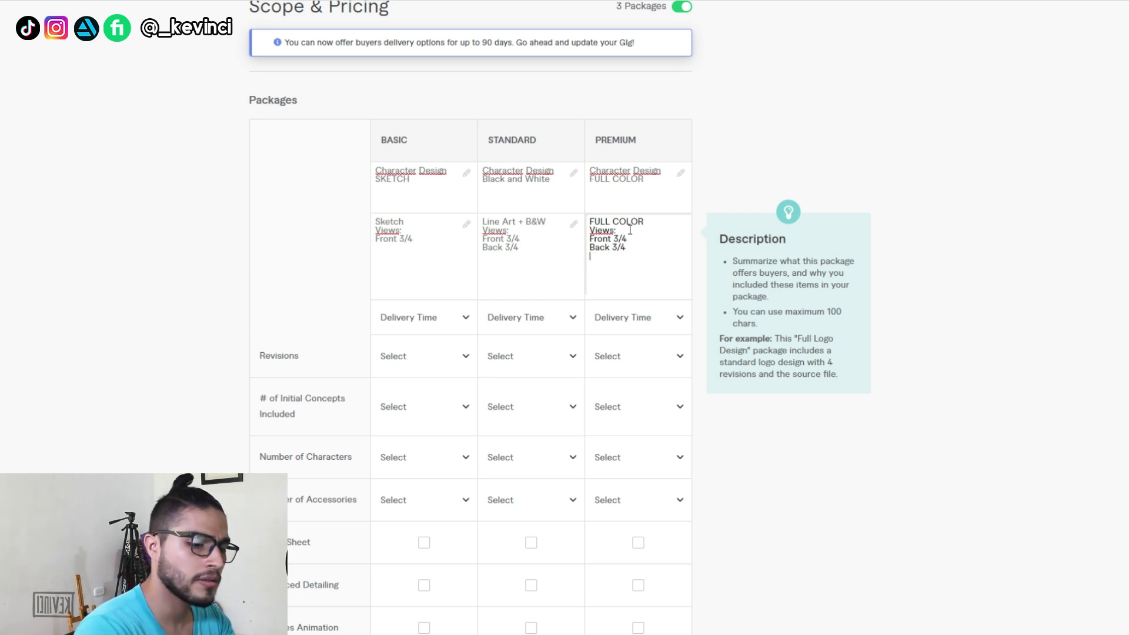
text(3 Expression)
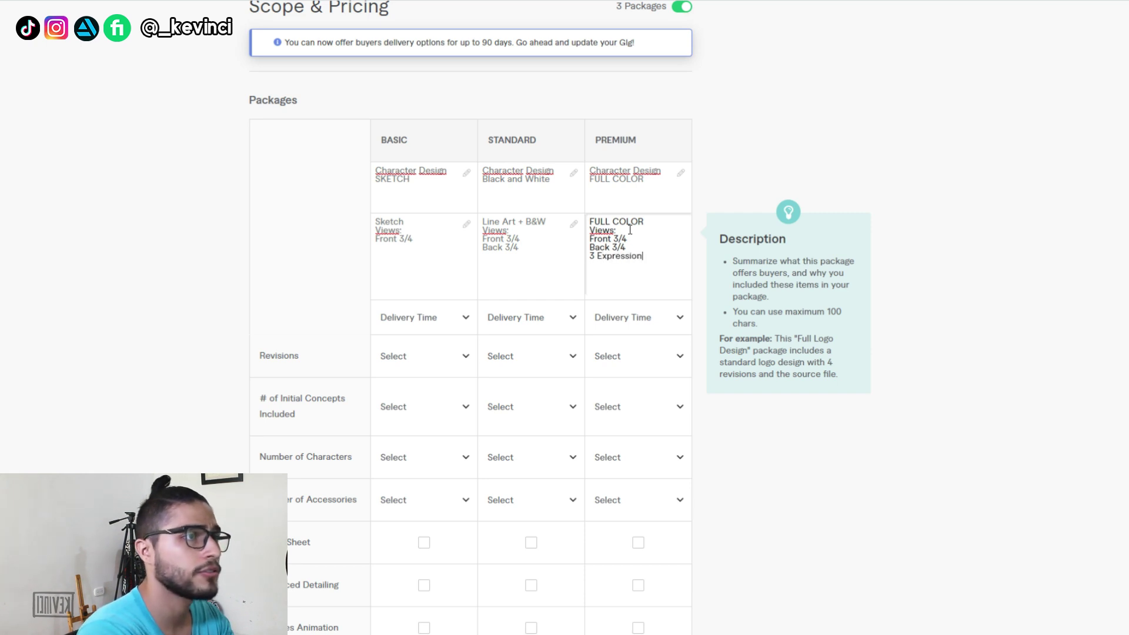
text(s)
Add the line "1 Expression" at the end of the Standard package's description.
click(537, 251)
text(1)
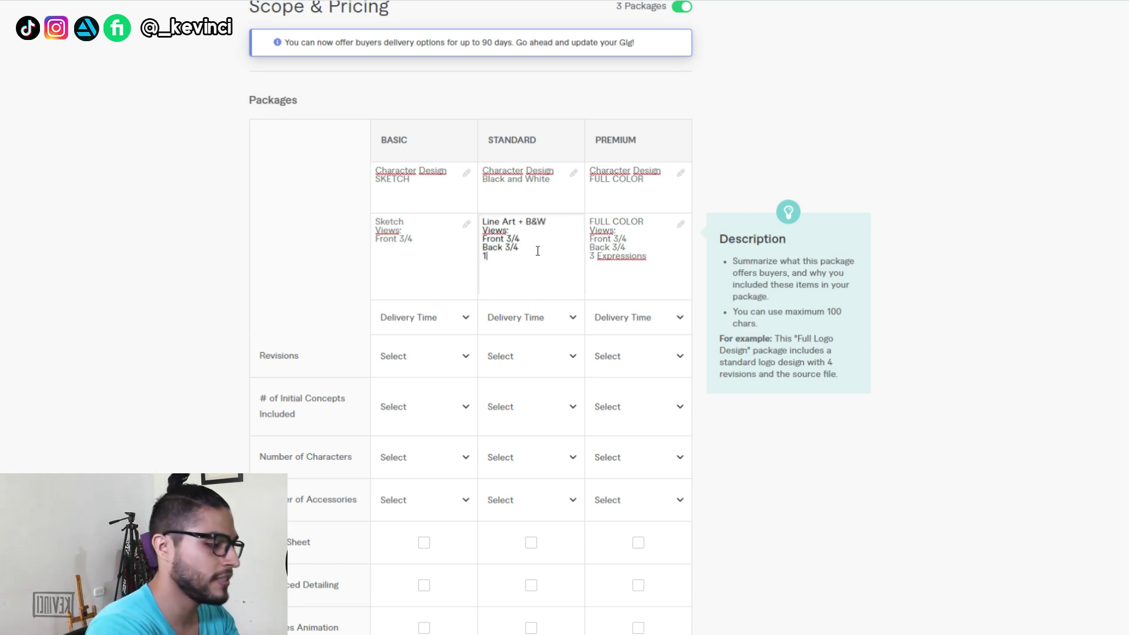
text( Expression)
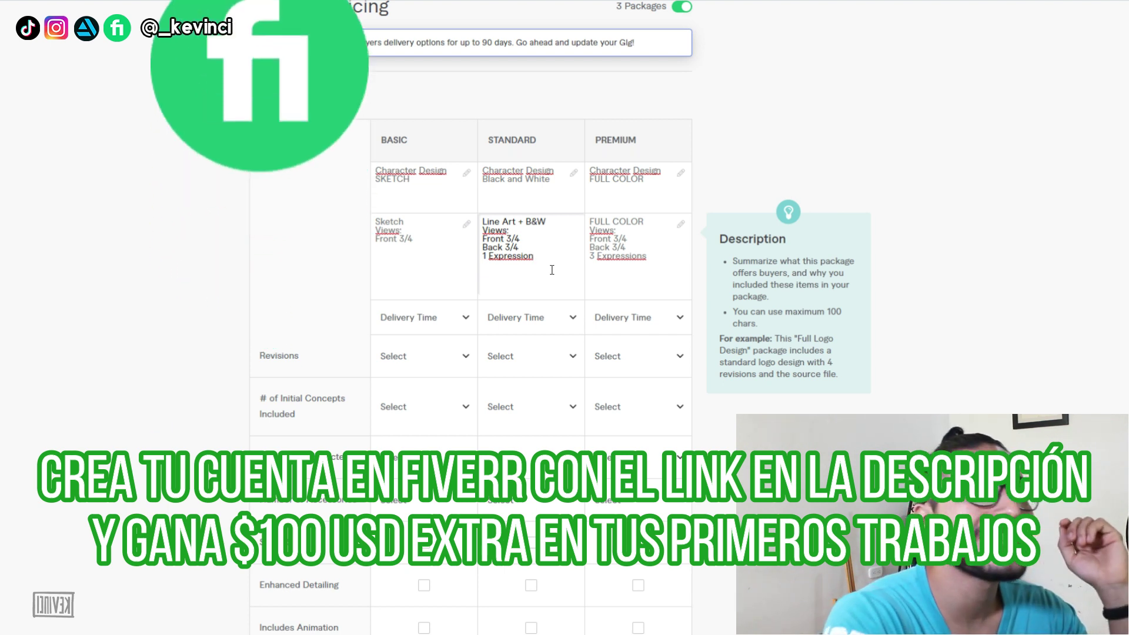
Set the Basic package's delivery time to 1 day after browsing the available delivery times.
mouse_move(418, 325)
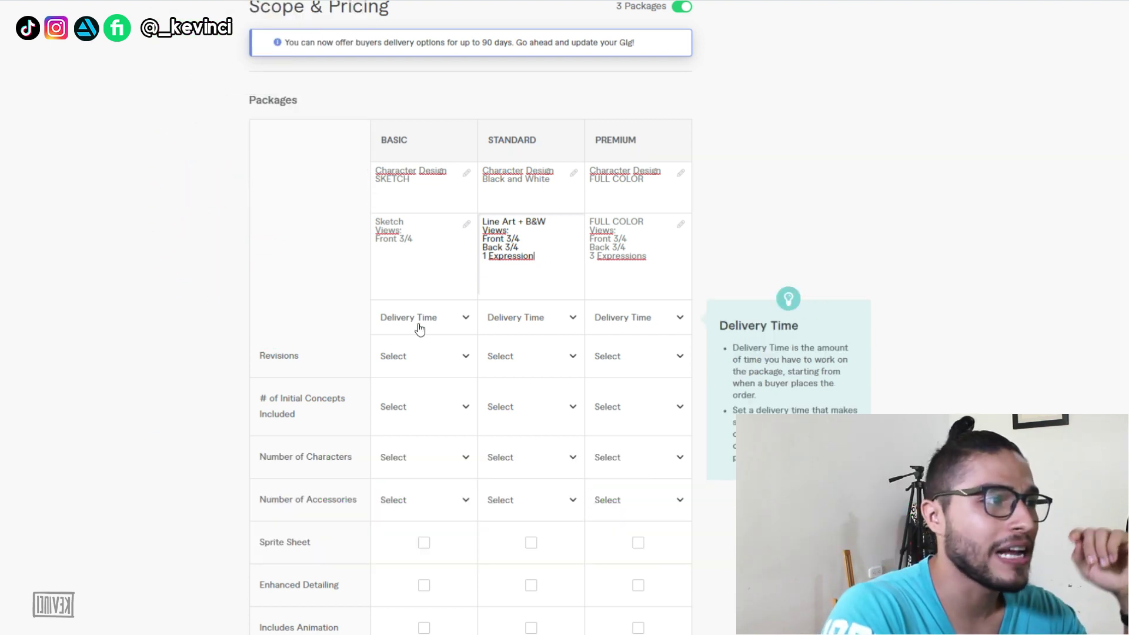
click(459, 330)
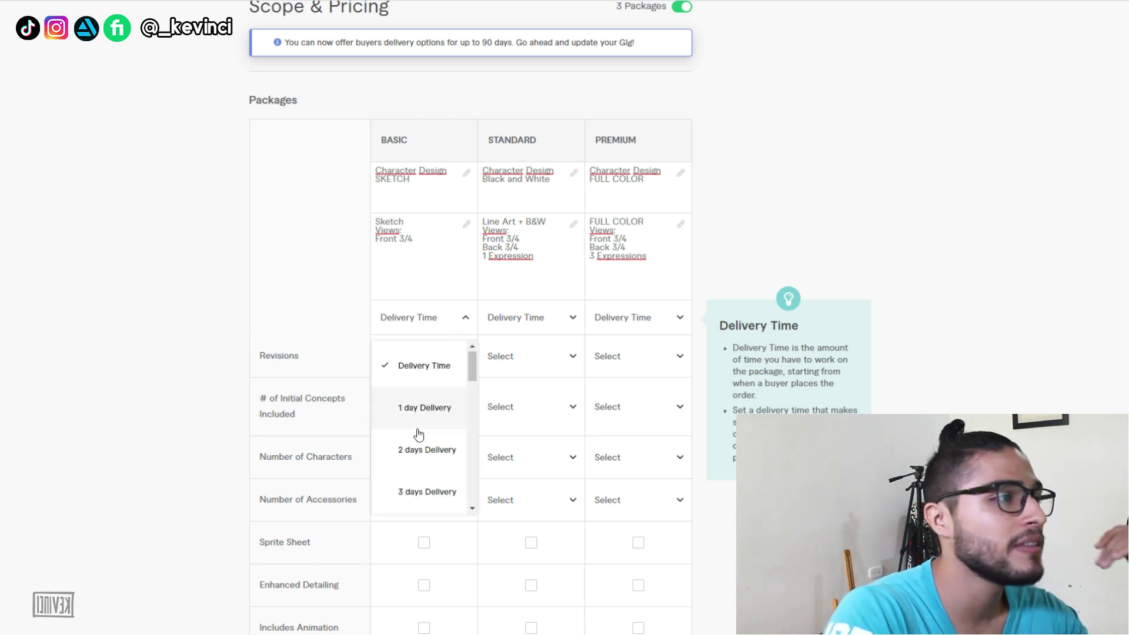
scroll(435, 435, down, 2)
scroll(449, 435, down, 1)
scroll(448, 435, down, 1)
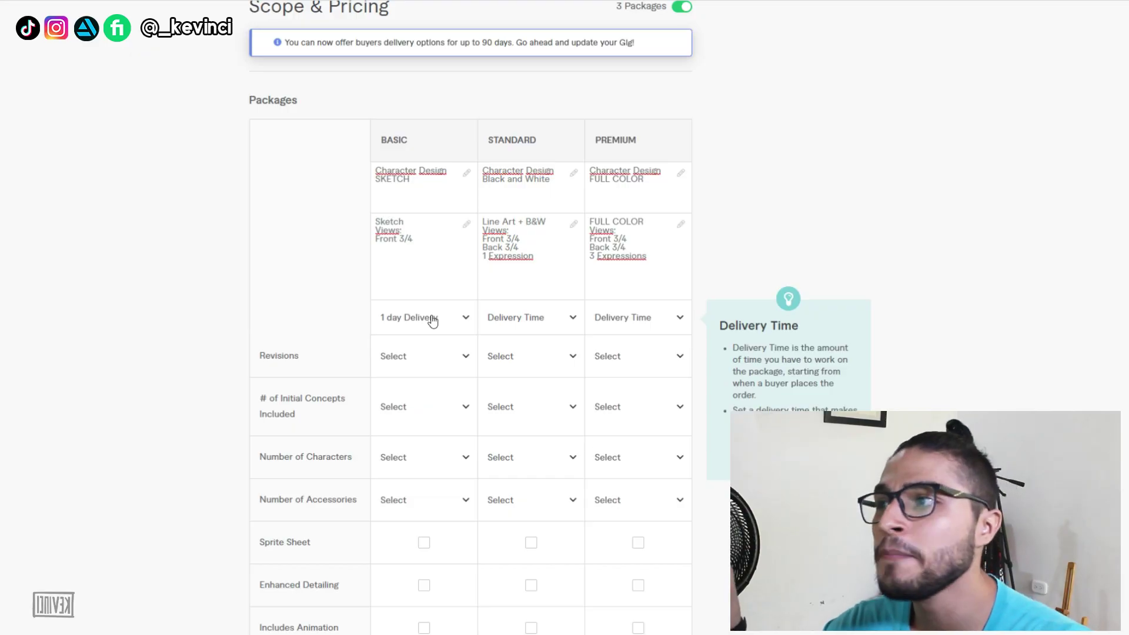
Set the delivery times to 5 days for Basic, 10 days for Standard and 14 days for Premium.
click(446, 319)
scroll(438, 383, down, 3)
click(408, 443)
click(565, 319)
scroll(533, 422, down, 5)
scroll(533, 421, down, 2)
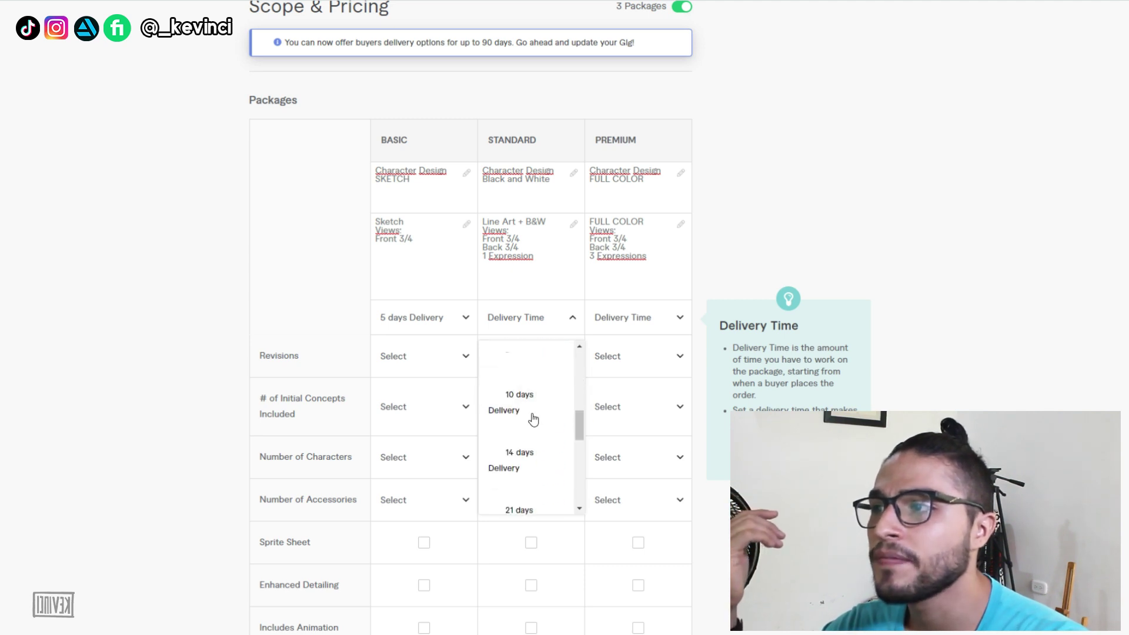
click(523, 393)
click(642, 328)
scroll(640, 411, down, 8)
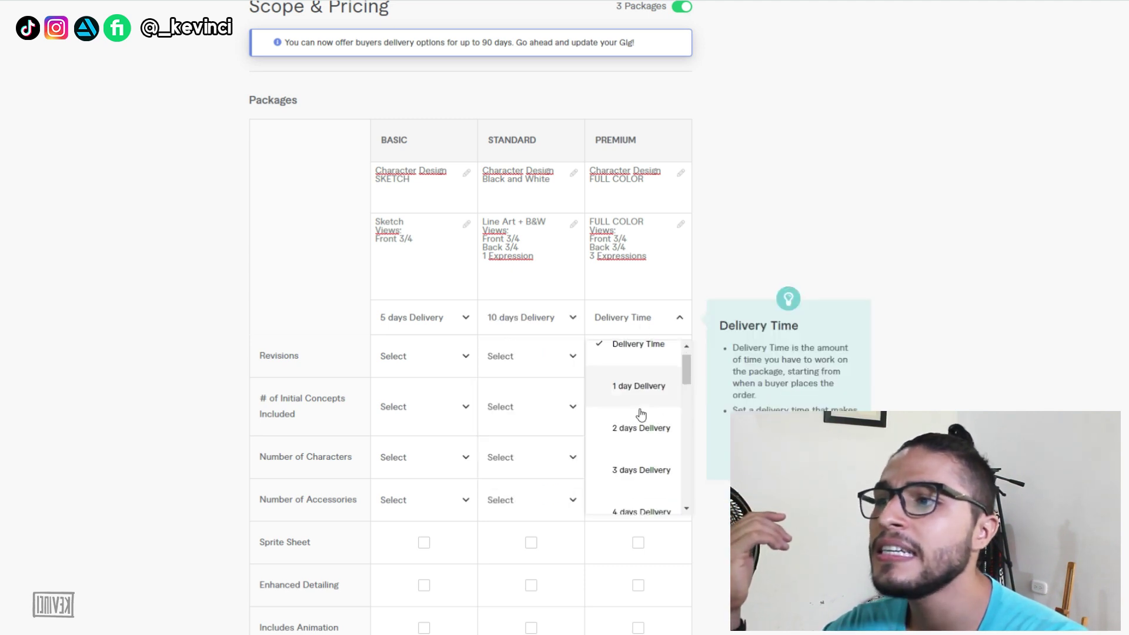
scroll(632, 447, up, 2)
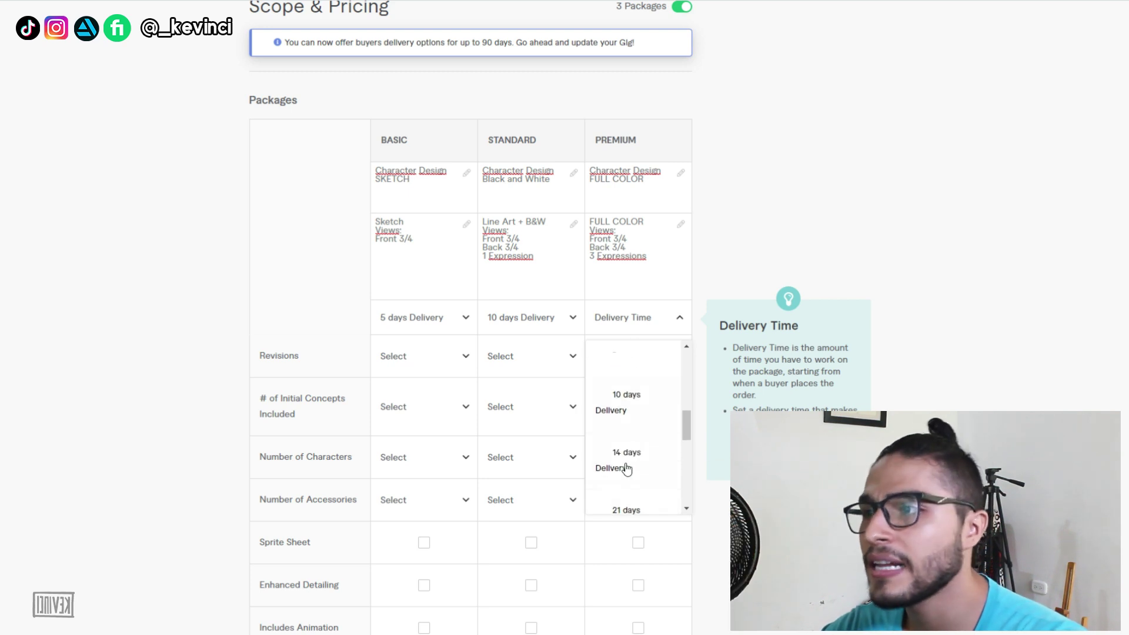
click(631, 458)
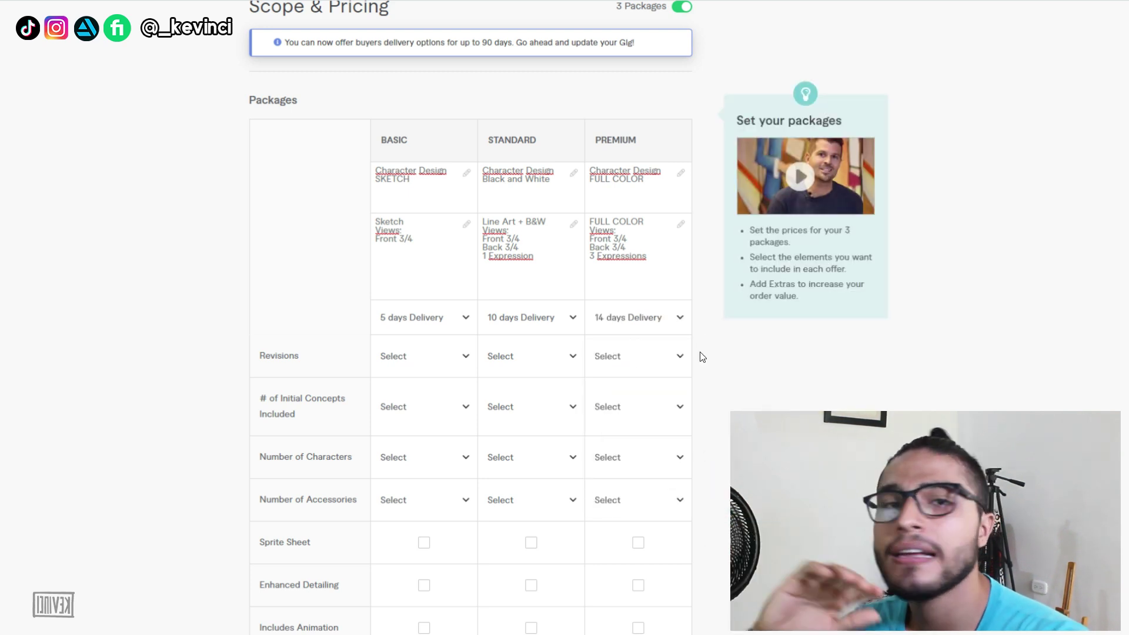
Set the number of revisions to 0 for Basic, 1 for Standard and 2 for Premium.
scroll(700, 357, down, 2)
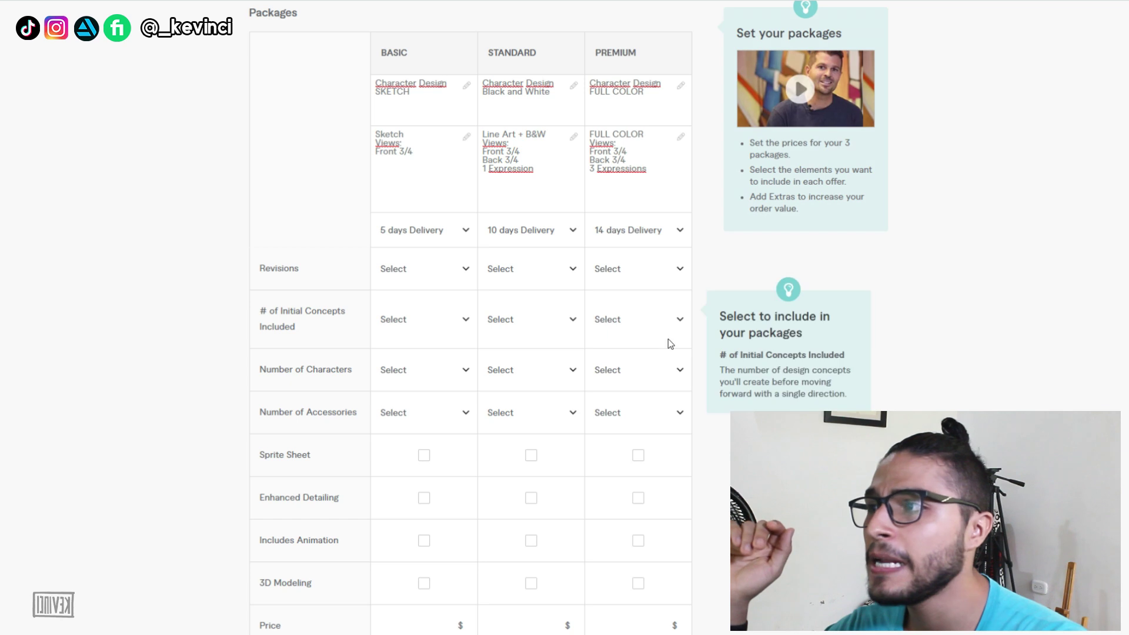
click(456, 279)
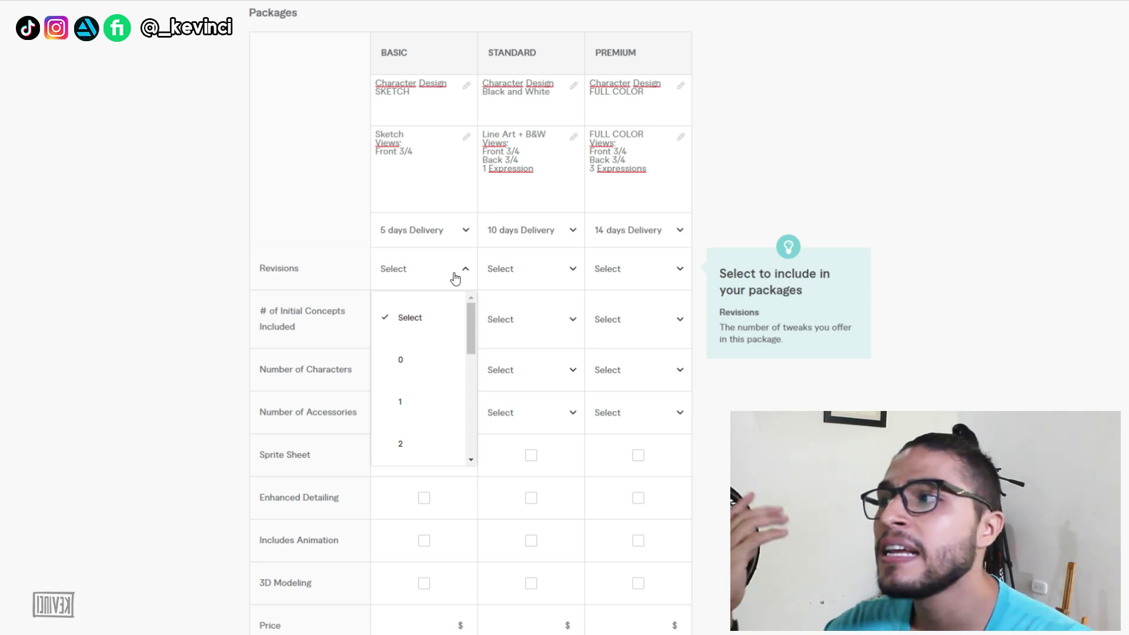
click(418, 356)
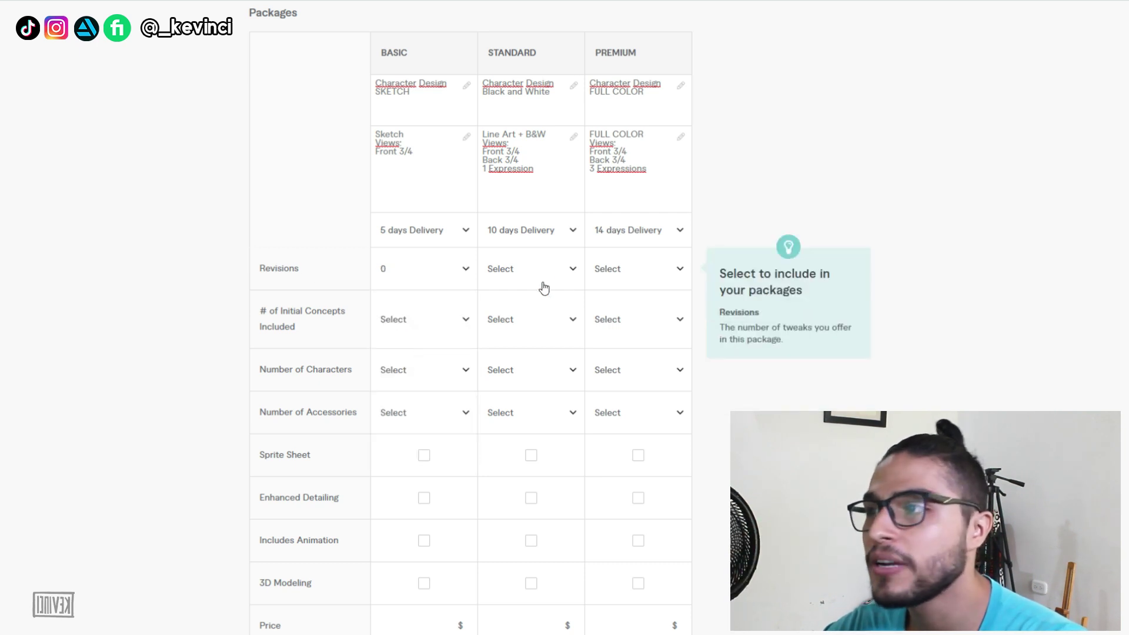
click(559, 272)
click(507, 412)
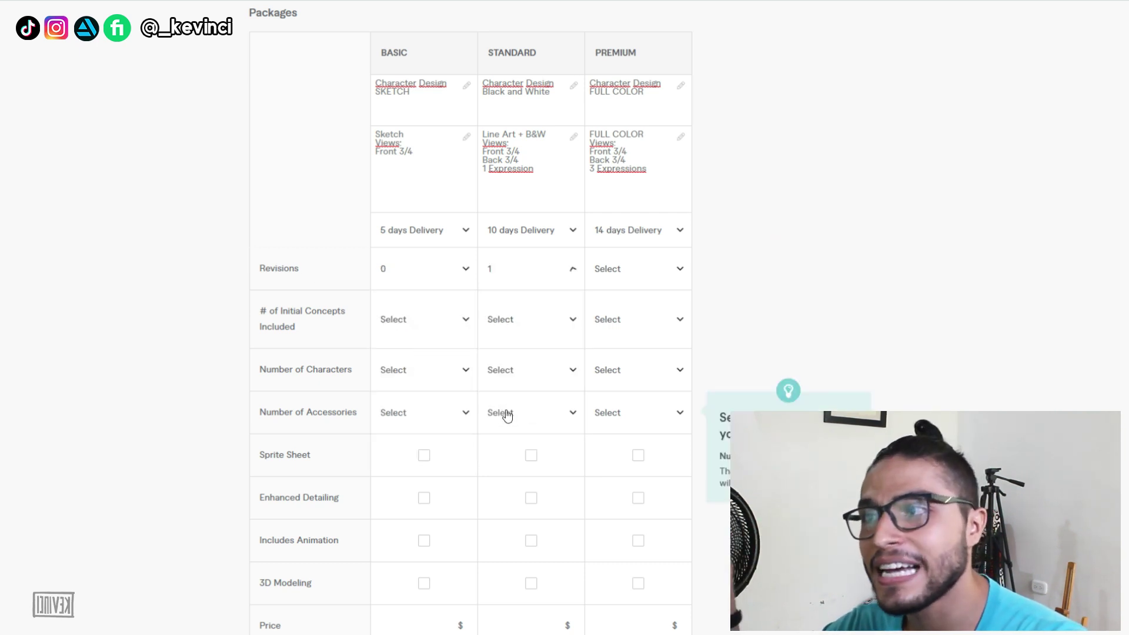
click(636, 277)
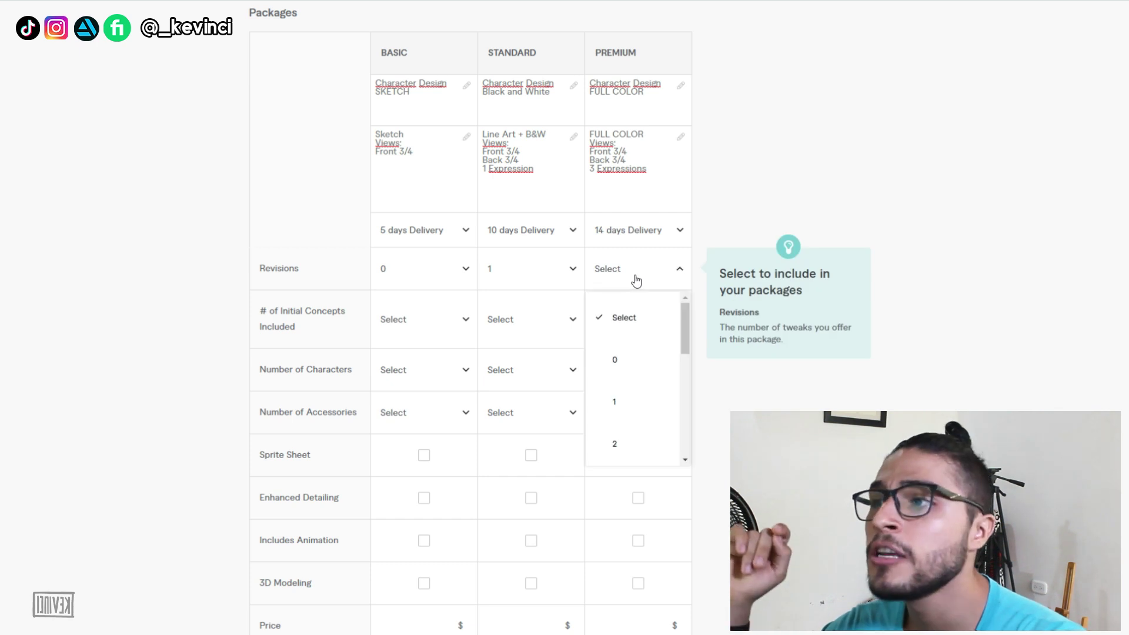
scroll(631, 357, down, 1)
click(625, 359)
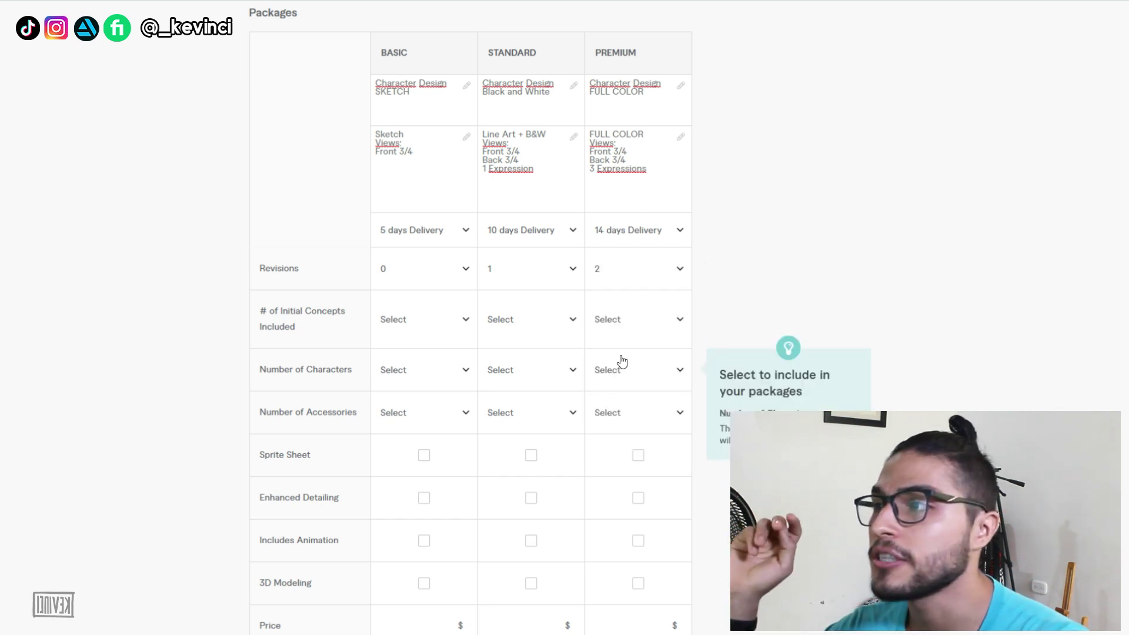
Set the number of initial concepts included to 1 for Basic, 2 for Standard and 3 for Premium.
scroll(464, 273, down, 1)
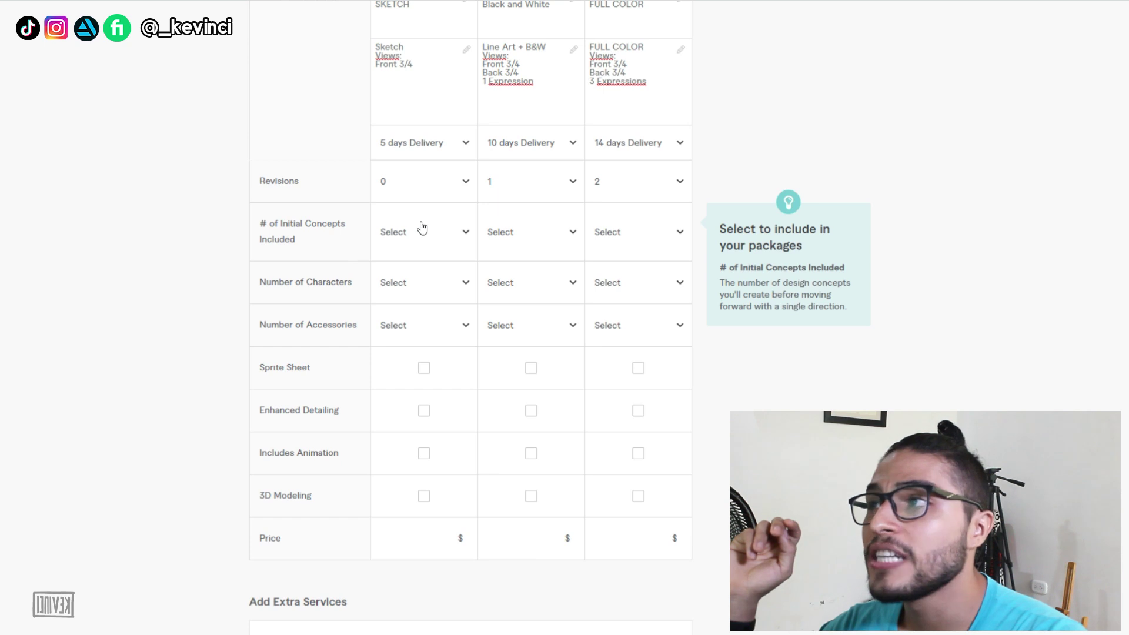
scroll(447, 241, up, 1)
click(466, 320)
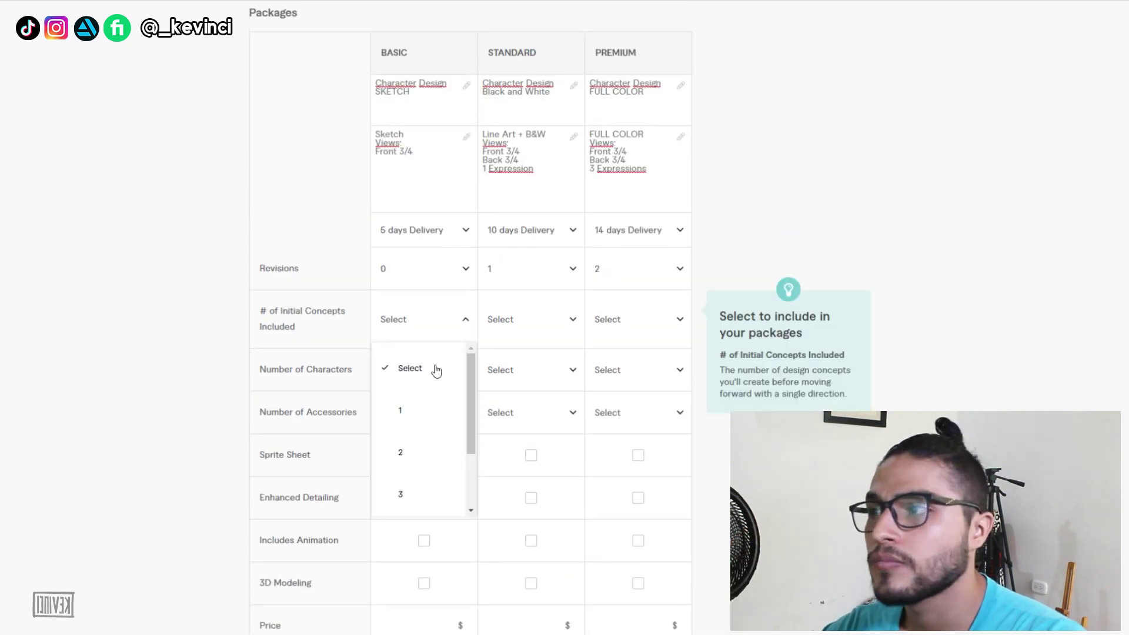
click(425, 410)
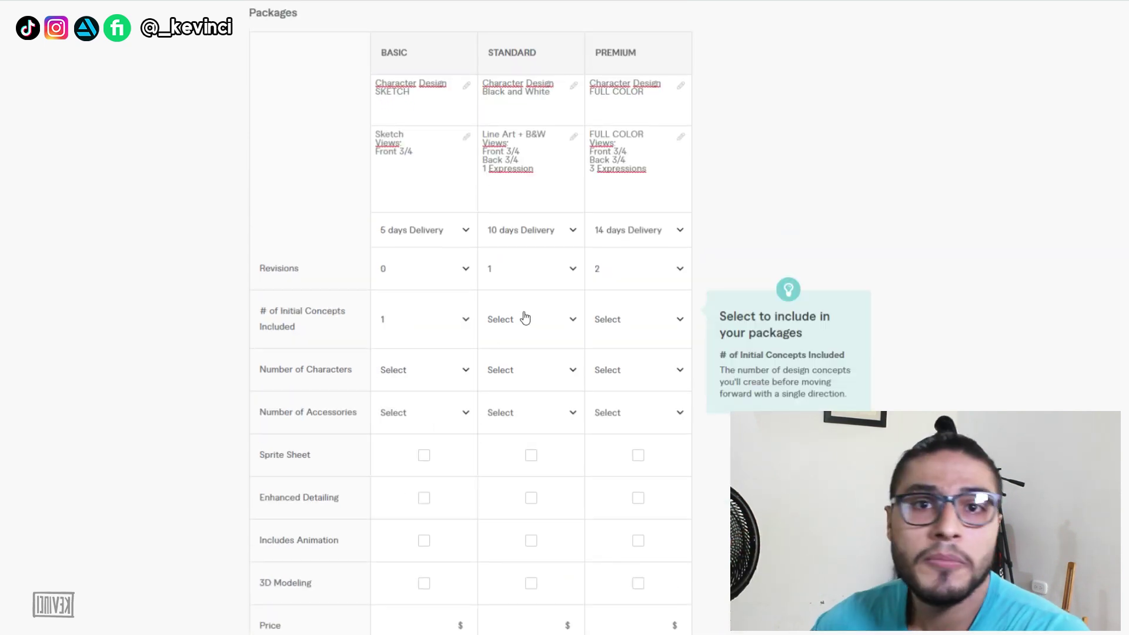
click(527, 318)
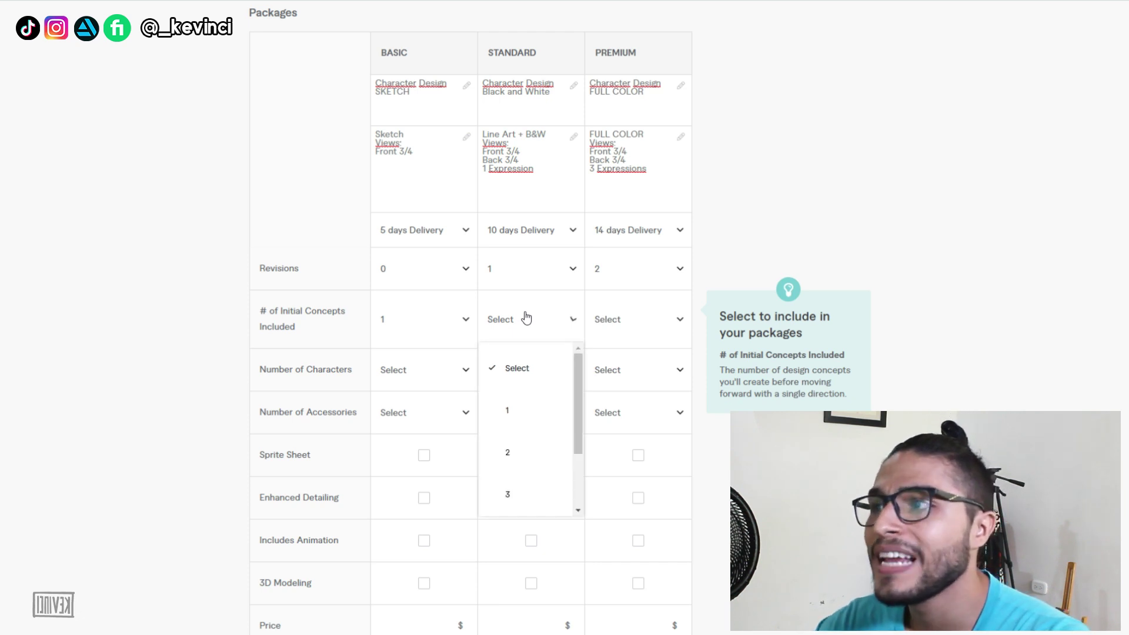
click(519, 455)
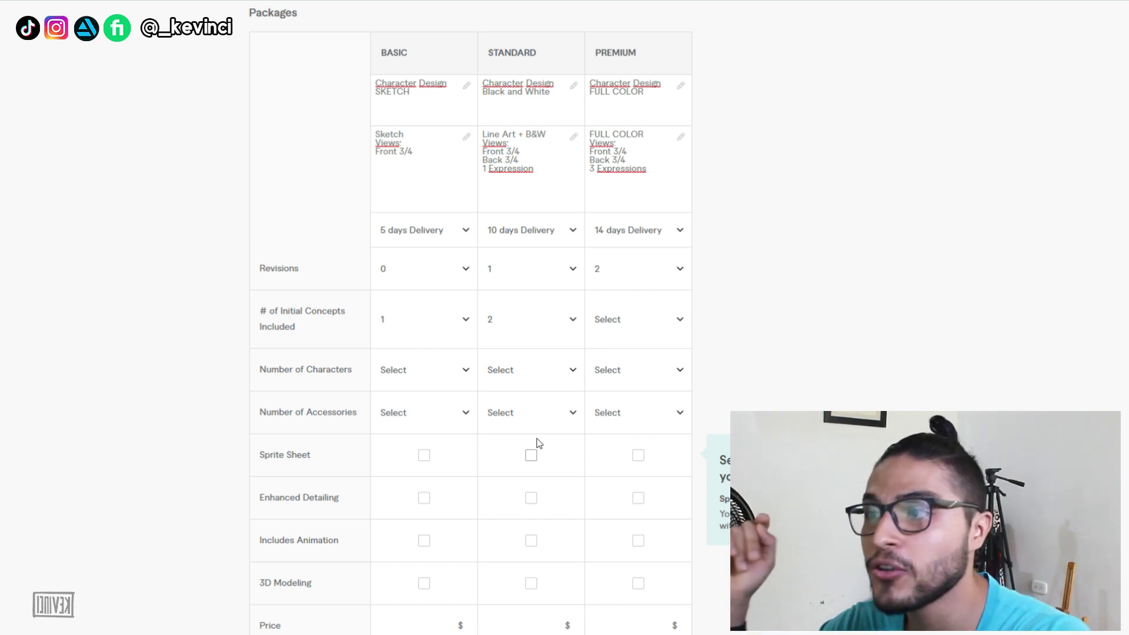
click(634, 324)
scroll(634, 447, down, 1)
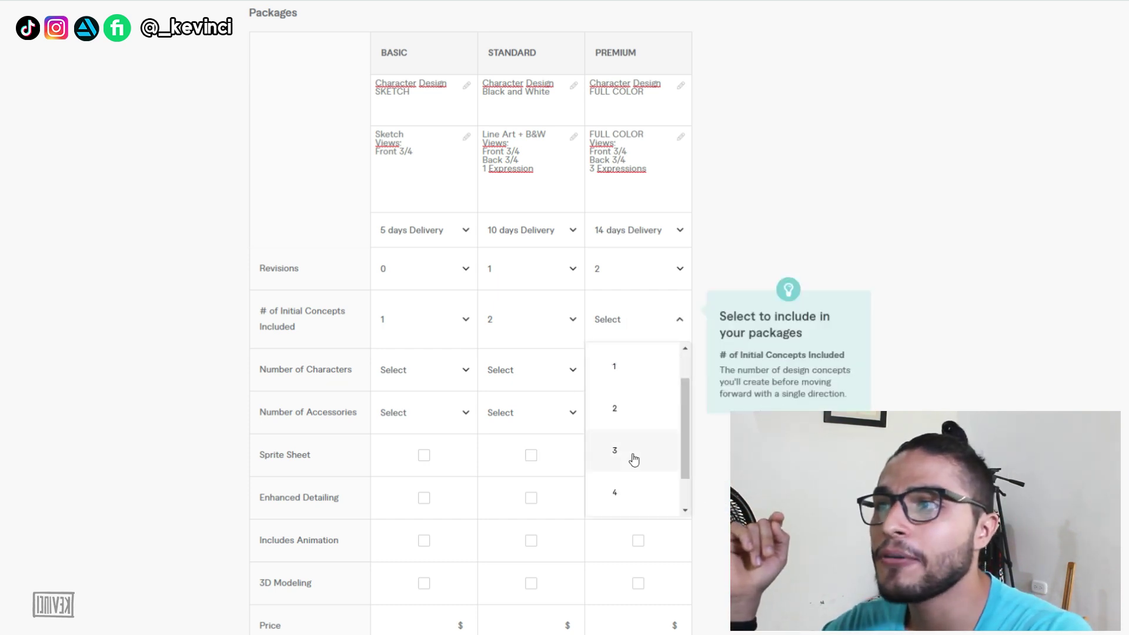
click(633, 457)
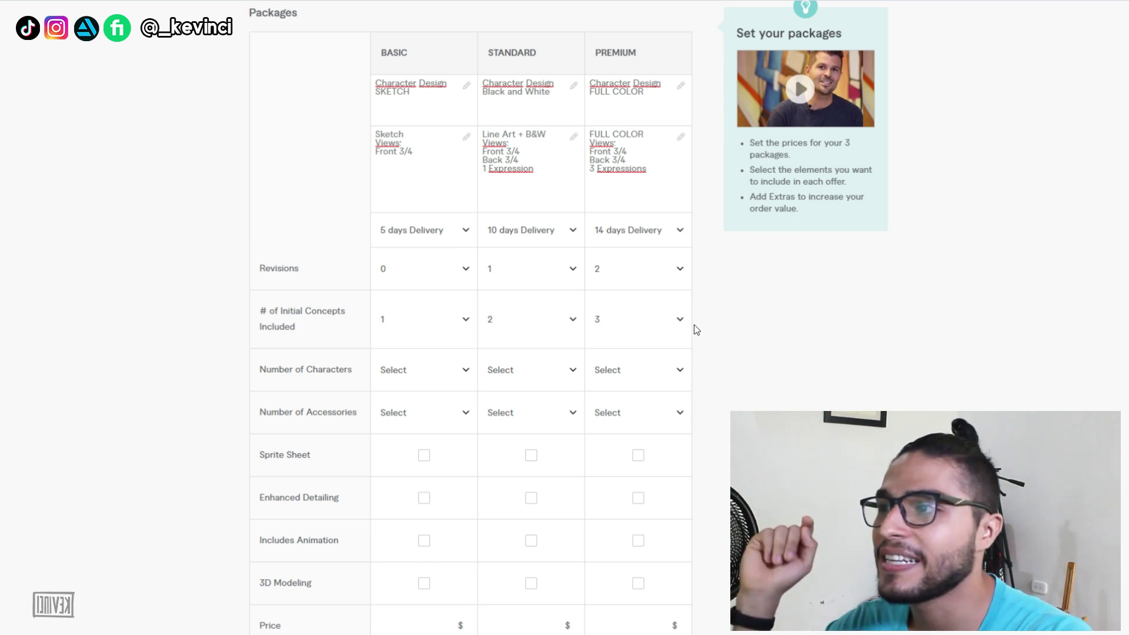
Set the number of characters to 1 for each of the Basic, Standard and Premium packages.
scroll(685, 332, down, 1)
click(448, 294)
click(411, 372)
click(523, 289)
click(513, 376)
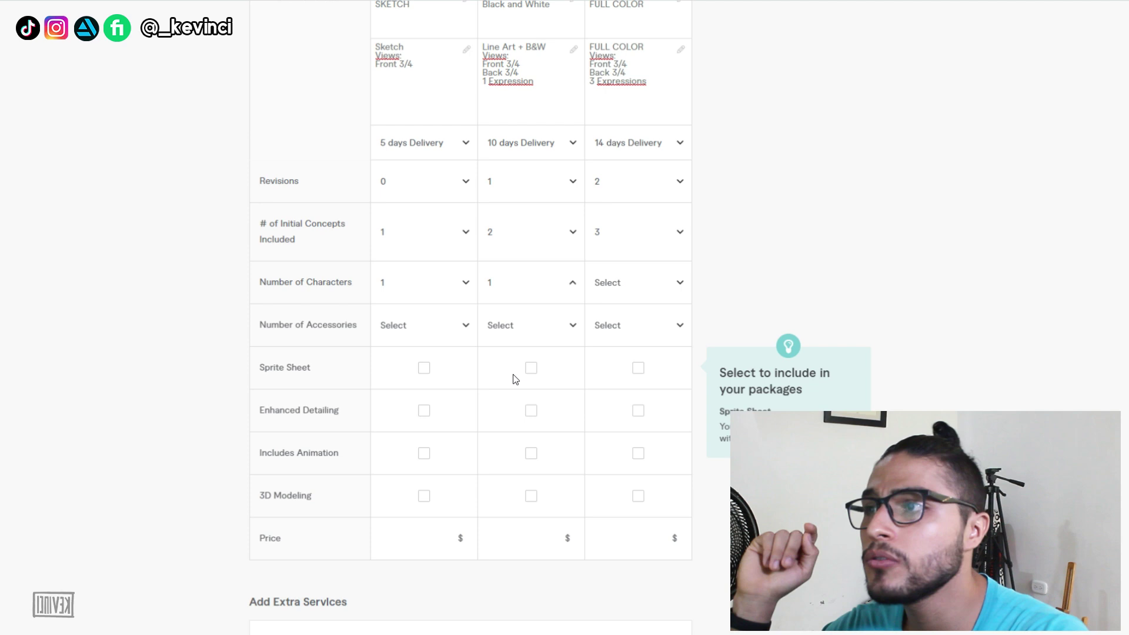
click(617, 283)
click(610, 377)
Review the packages' accessories setting, optional features, descriptions and delivery times.
scroll(448, 327, down, 1)
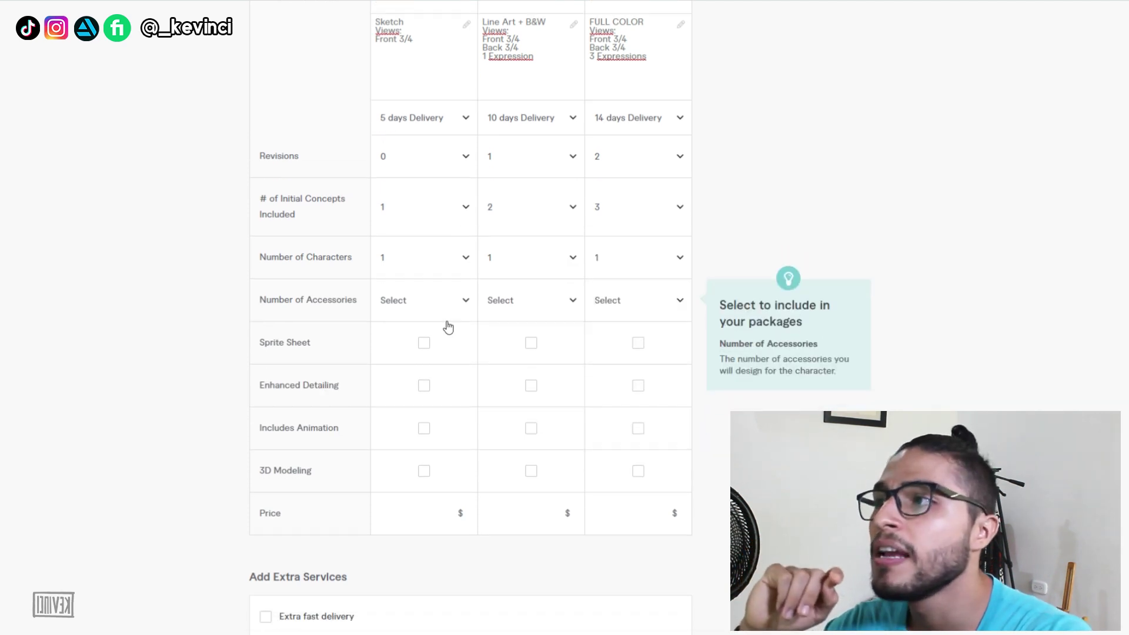
scroll(448, 327, down, 1)
click(436, 247)
click(436, 245)
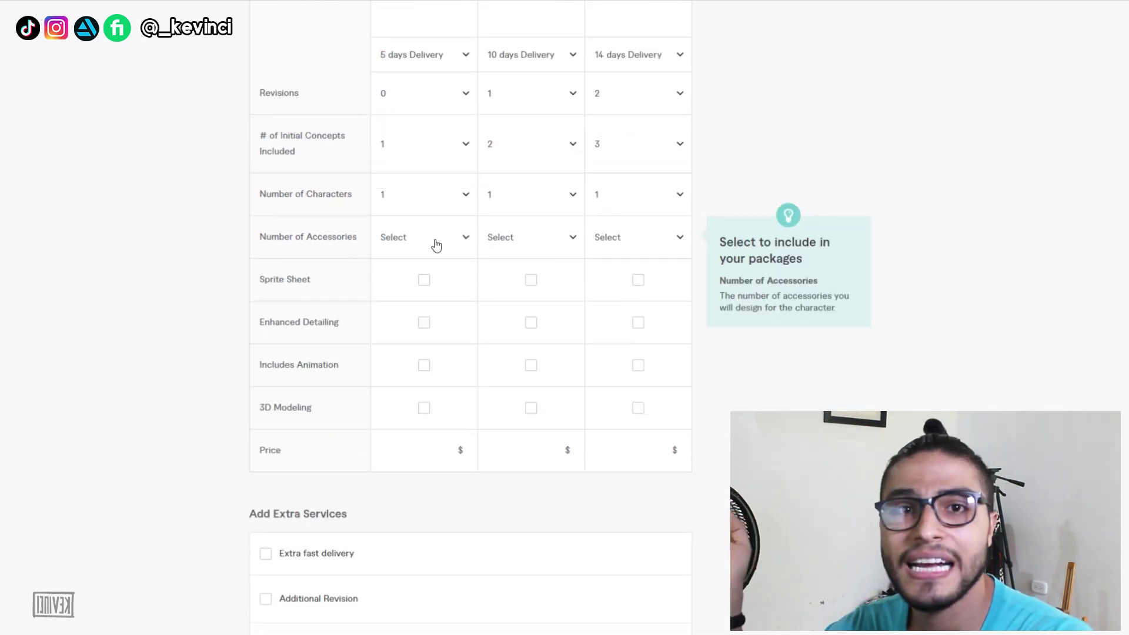
scroll(576, 323, up, 1)
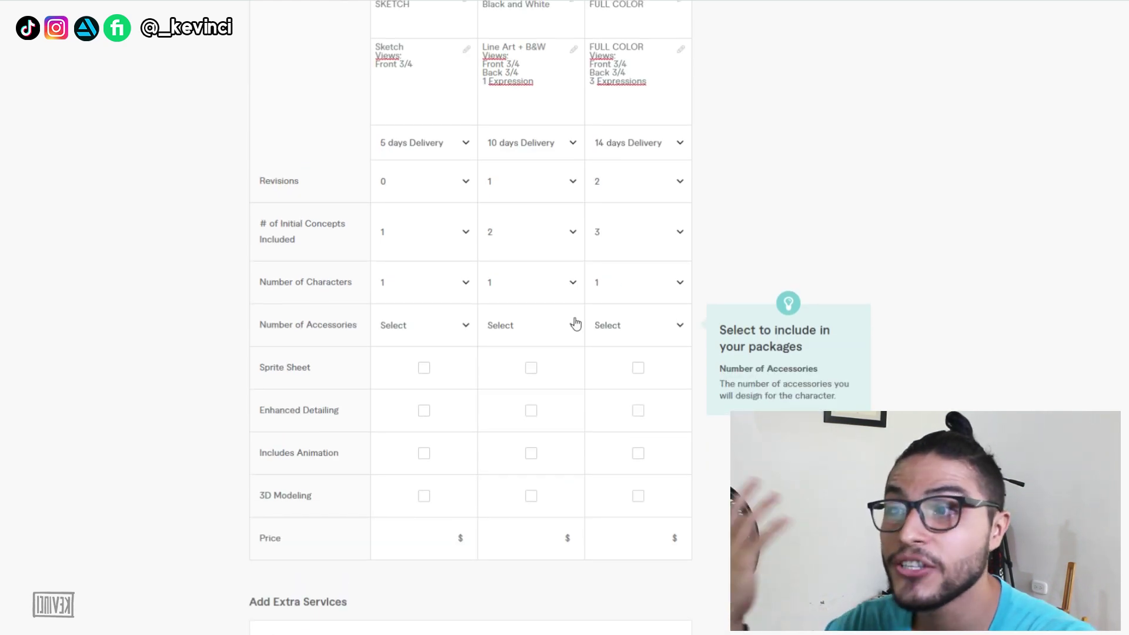
scroll(493, 340, down, 1)
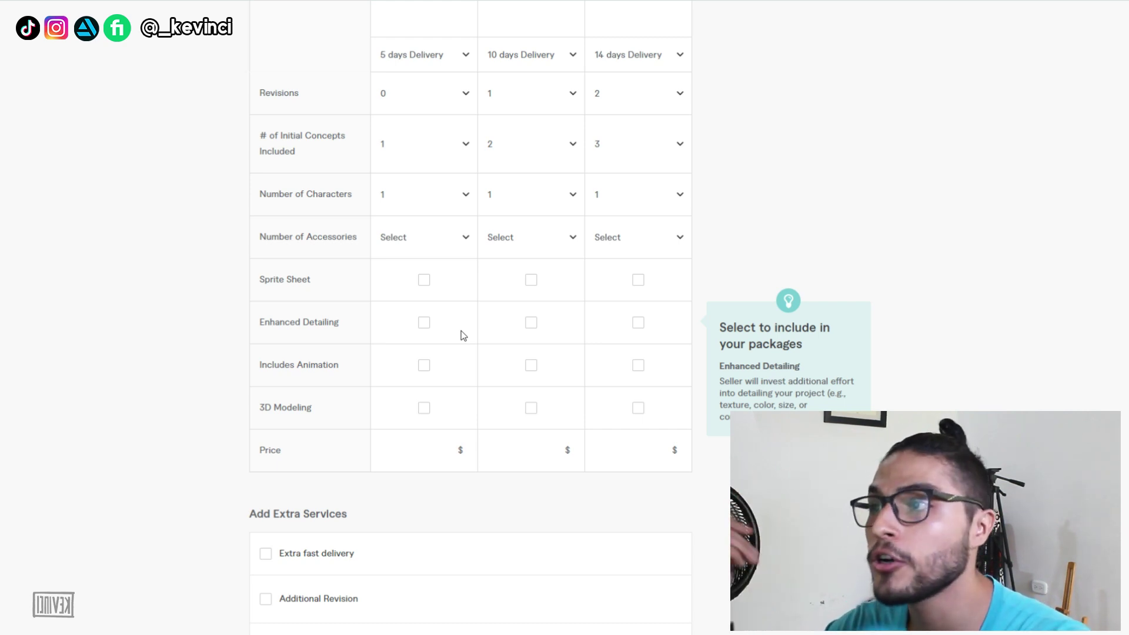
scroll(709, 336, up, 1)
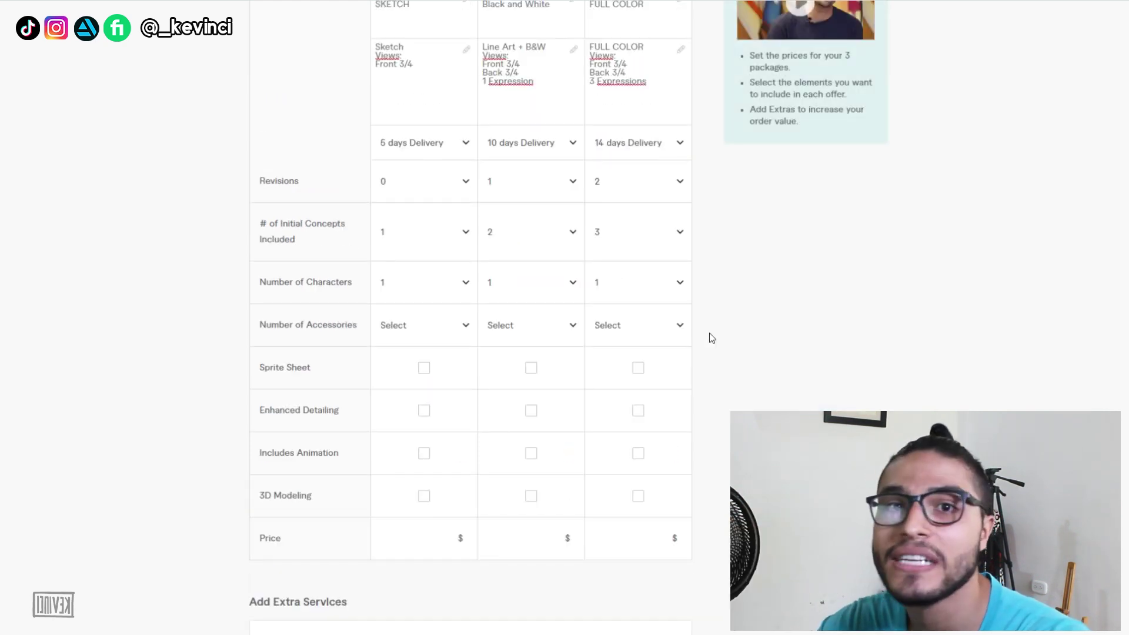
scroll(704, 345, up, 1)
scroll(696, 340, down, 1)
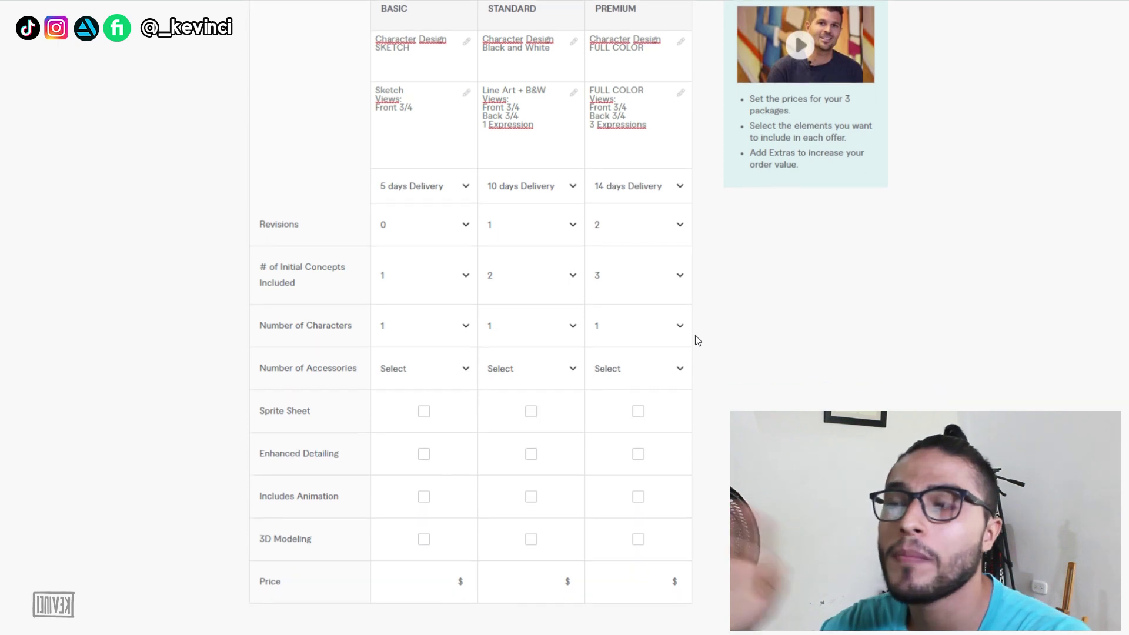
mouse_move(505, 97)
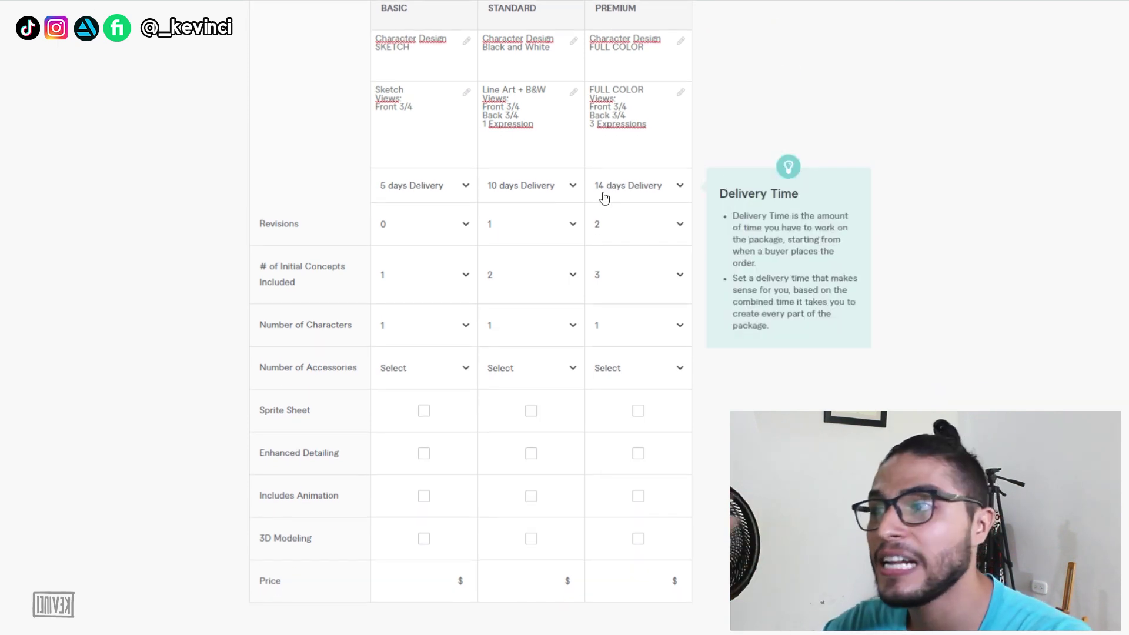
scroll(612, 203, down, 2)
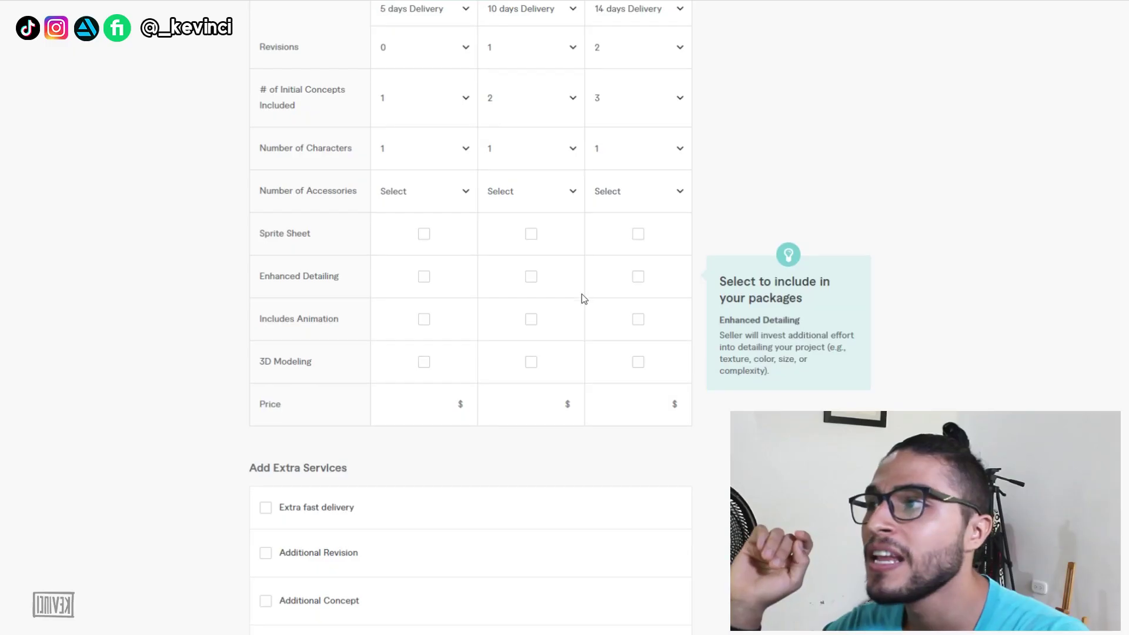
scroll(407, 250, down, 1)
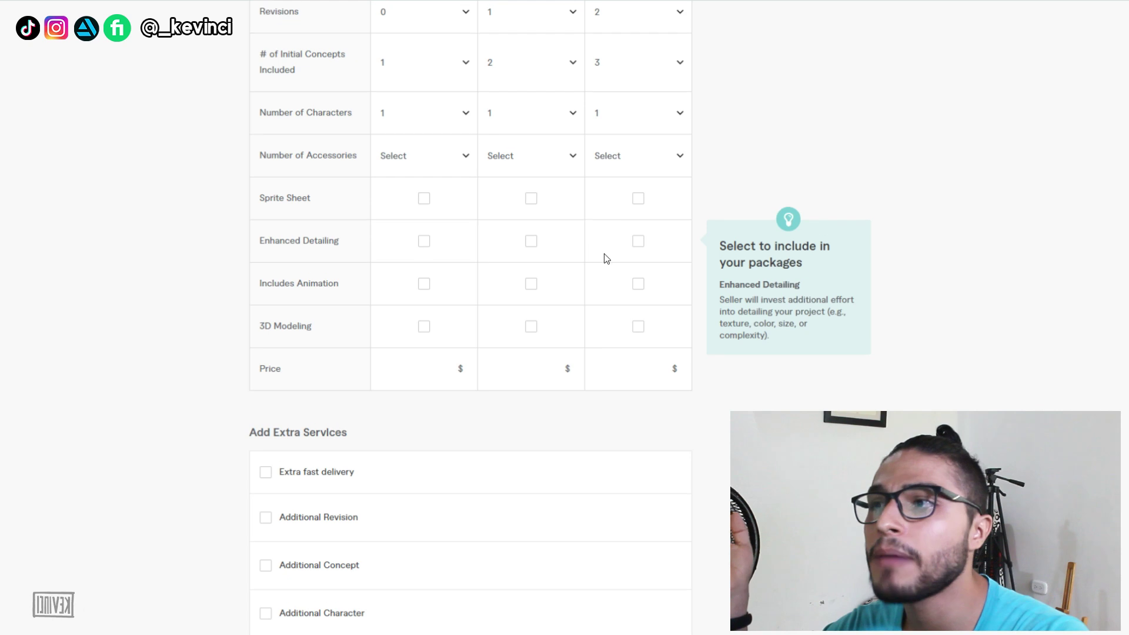
Include Enhanced Detailing in the Premium package only.
scroll(612, 259, up, 1)
double_click(637, 283)
click(638, 282)
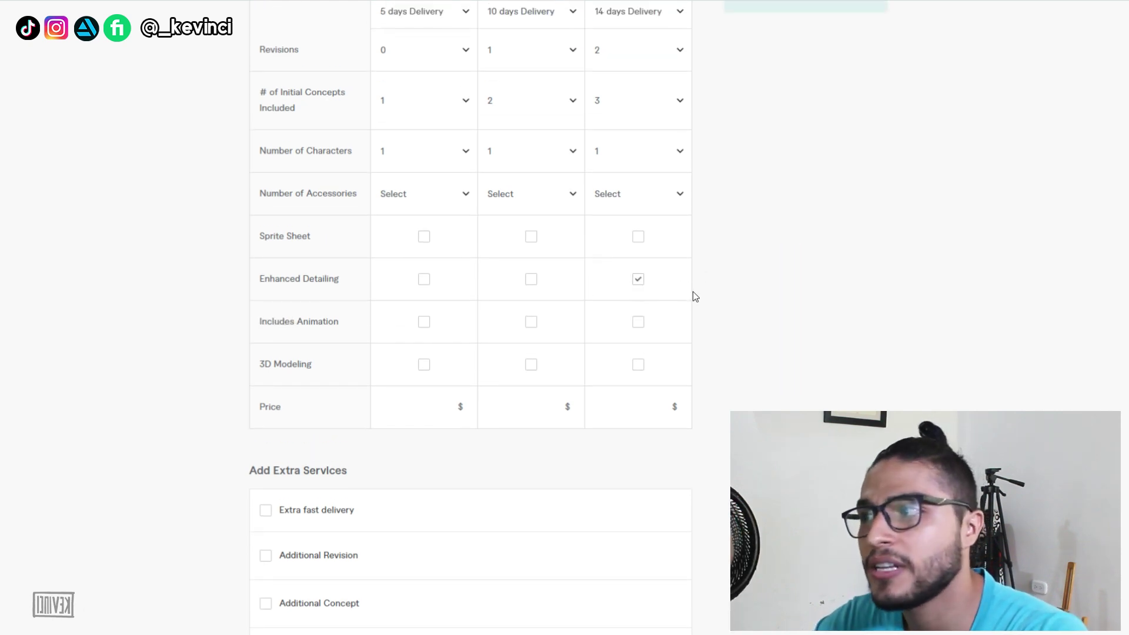
Price the Basic package at $20, the Standard package at $50 and the Premium package at $100.
scroll(693, 295, down, 2)
click(382, 319)
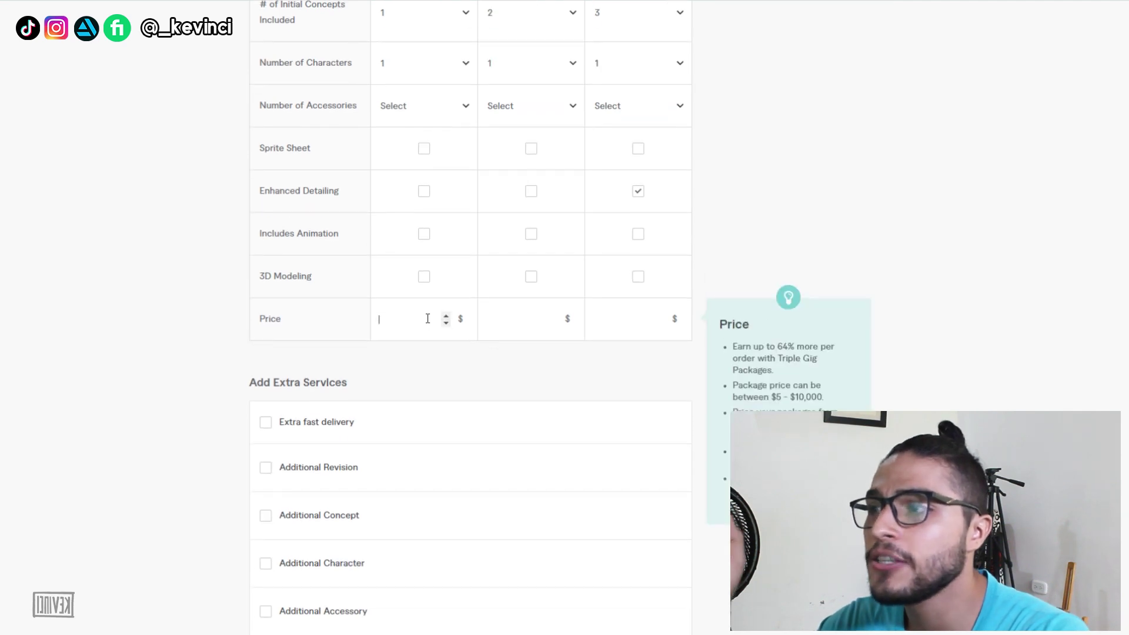
text(20)
click(500, 328)
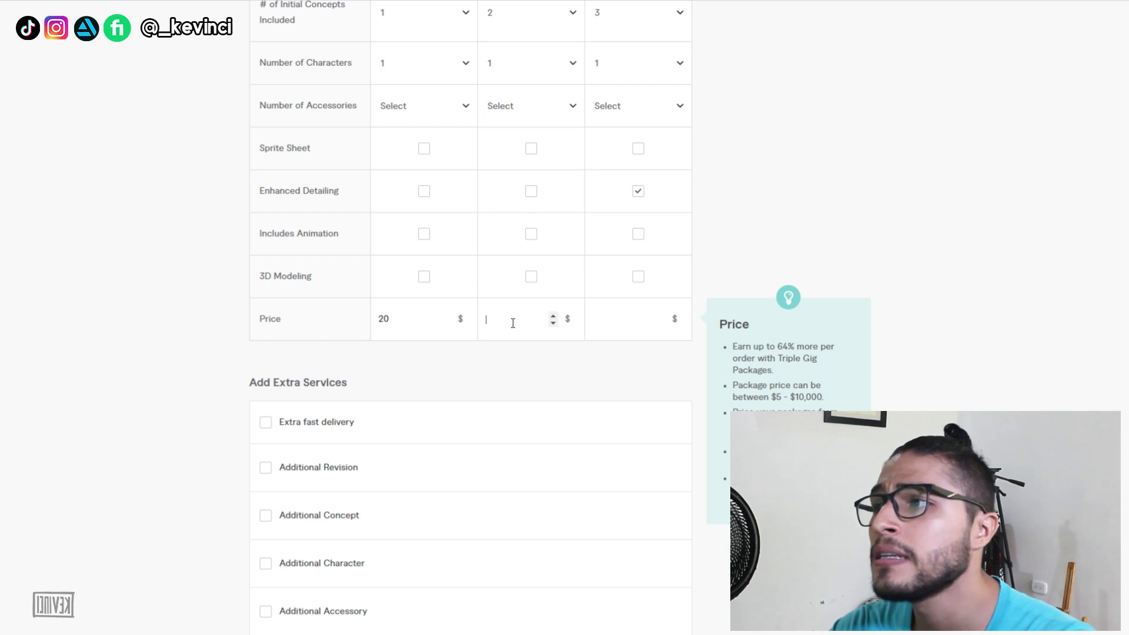
text(50)
click(623, 315)
text(100)
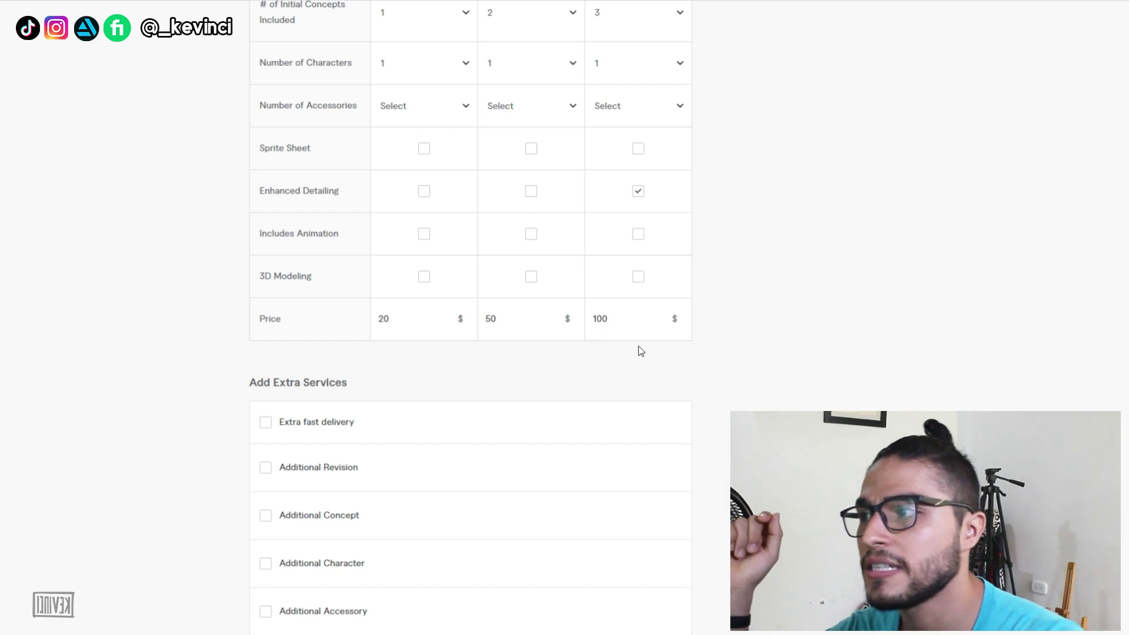
Offer extra fast delivery as an extra service and set its Basic delivery time to 2 days.
scroll(638, 351, down, 4)
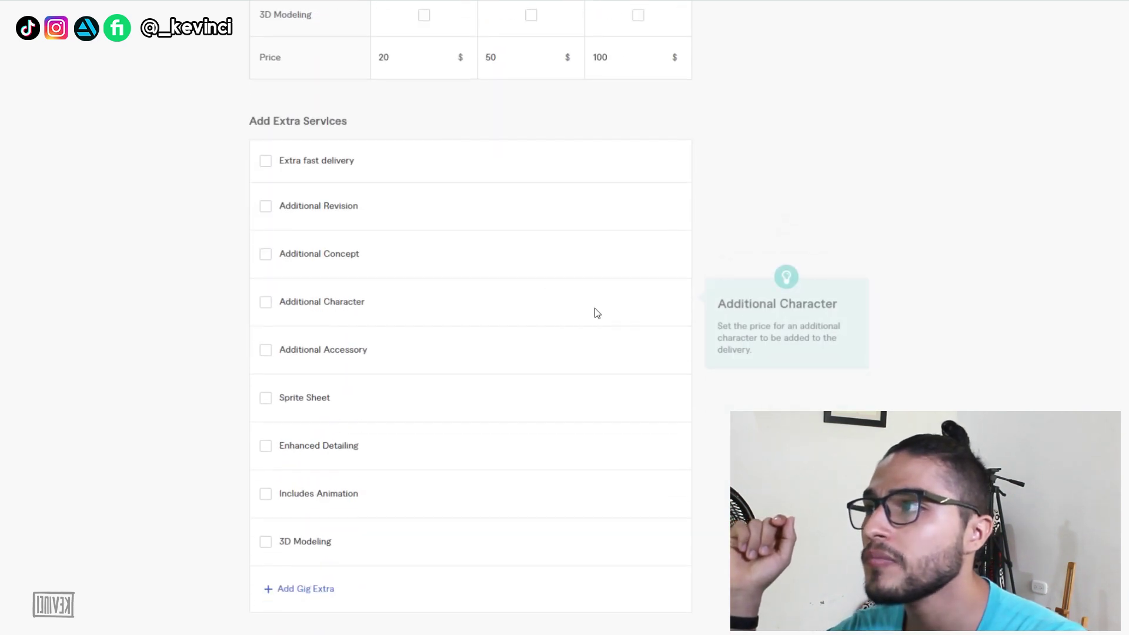
click(266, 161)
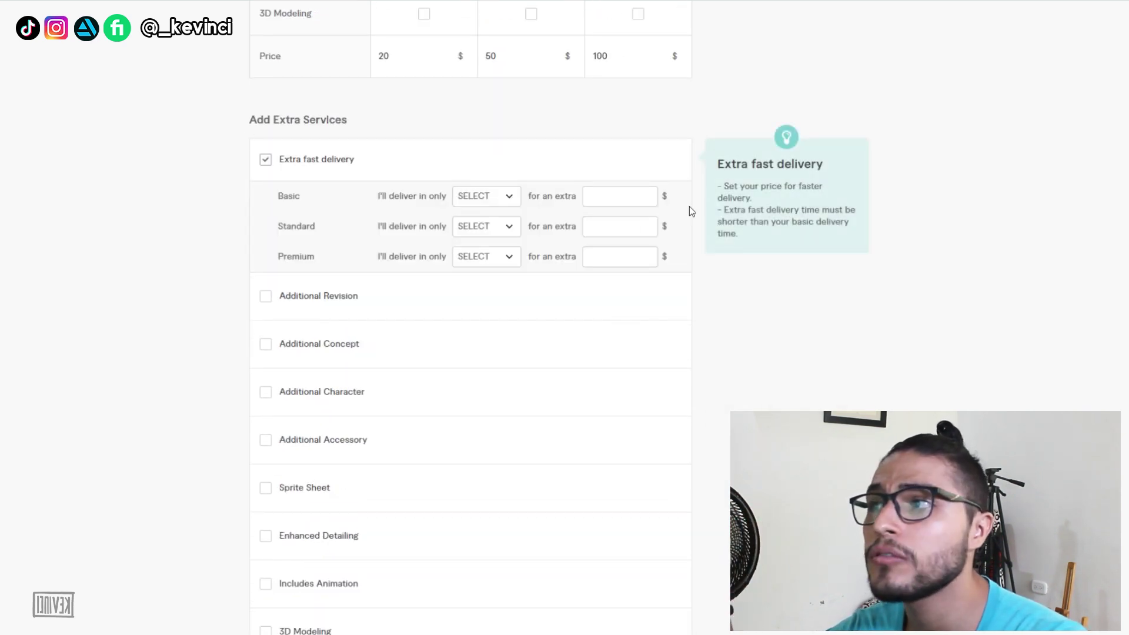
click(502, 203)
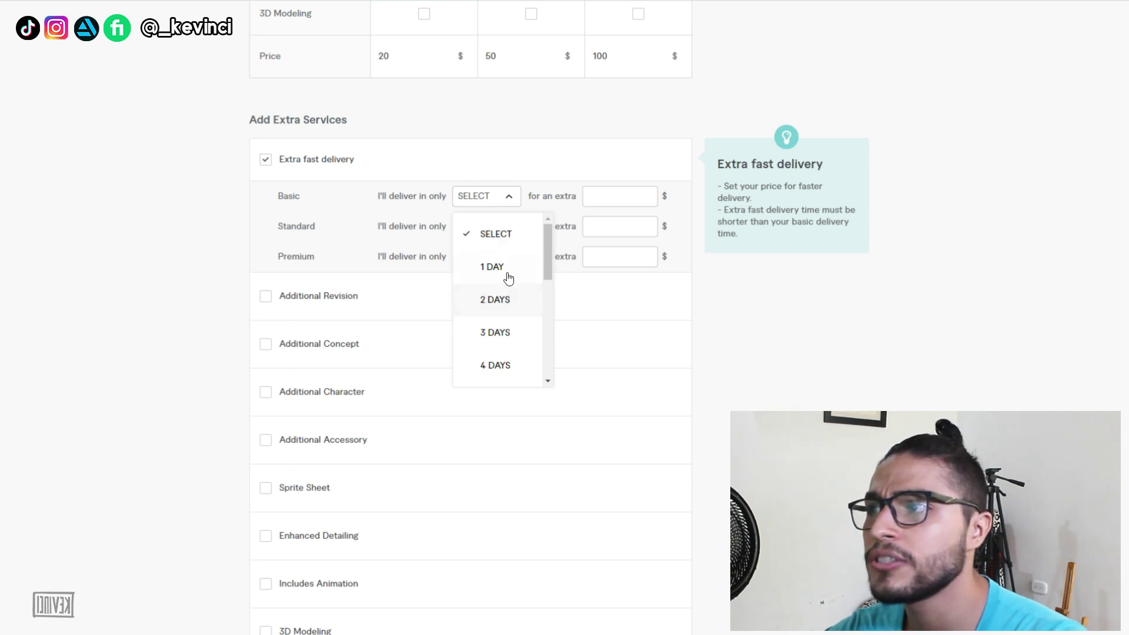
click(509, 301)
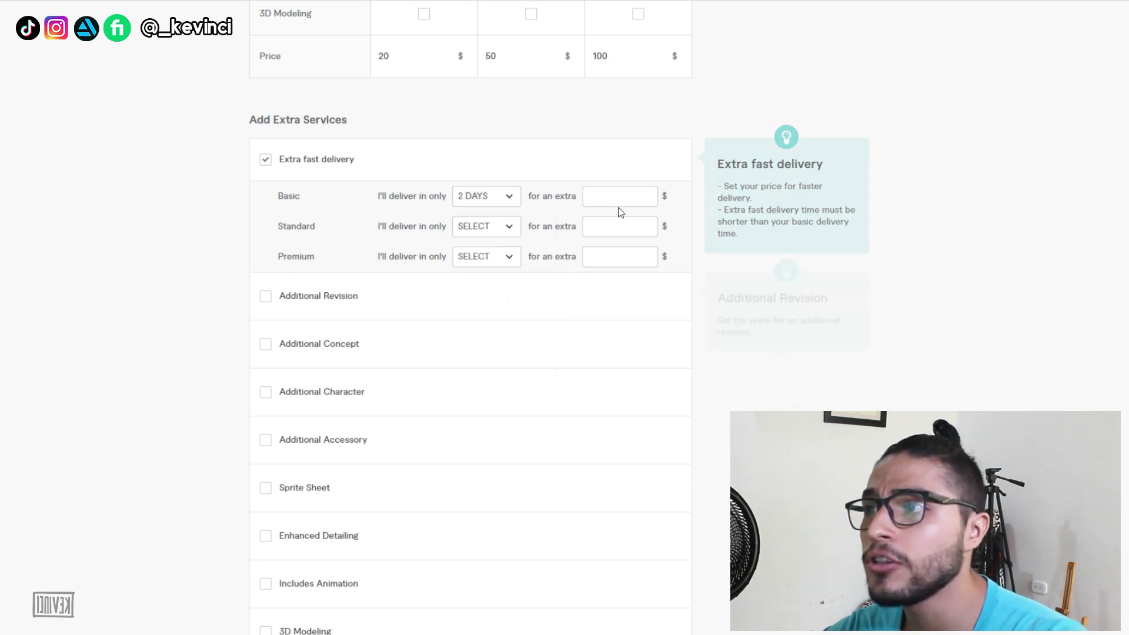
Charge an extra $10 for Basic fast delivery, and offer Standard fast delivery in 4 days for an extra $30.
click(618, 198)
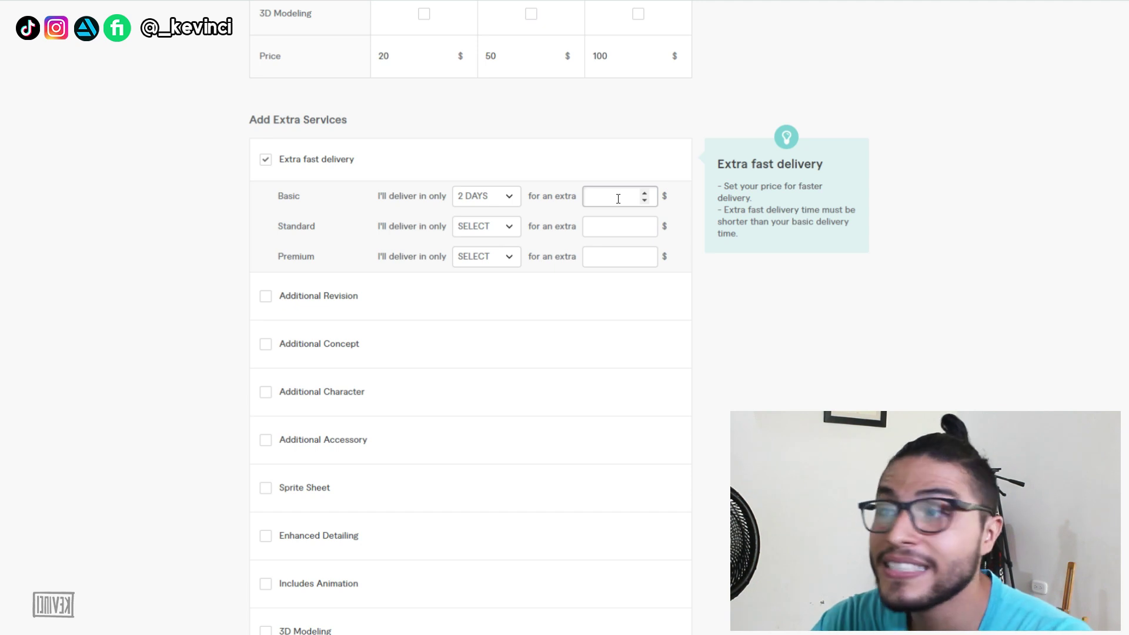
click(483, 226)
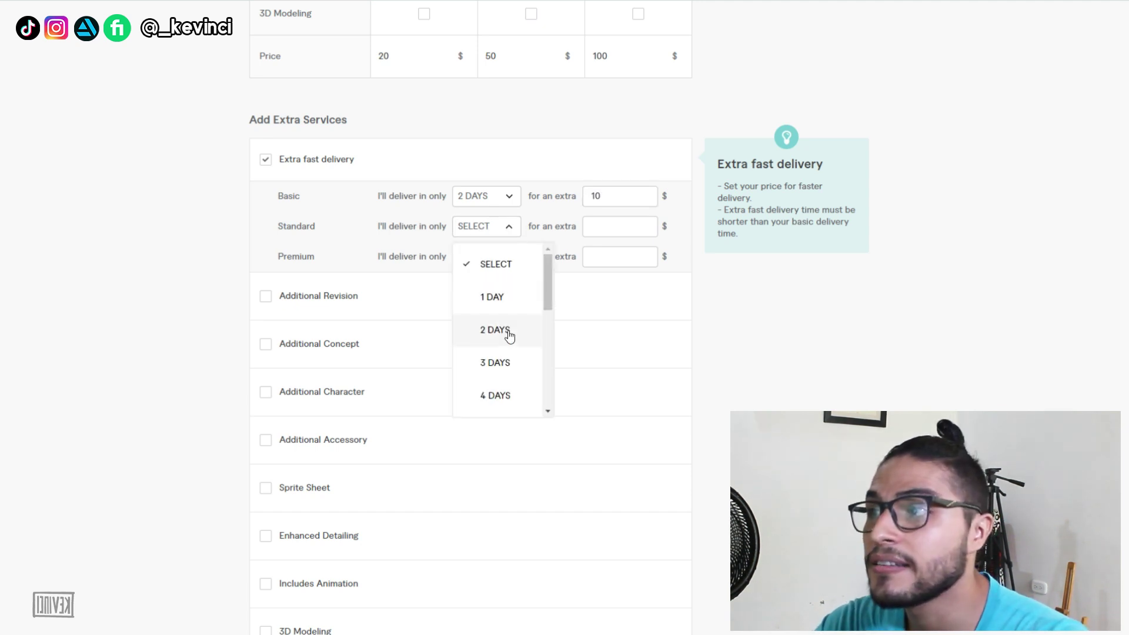
scroll(508, 324, down, 1)
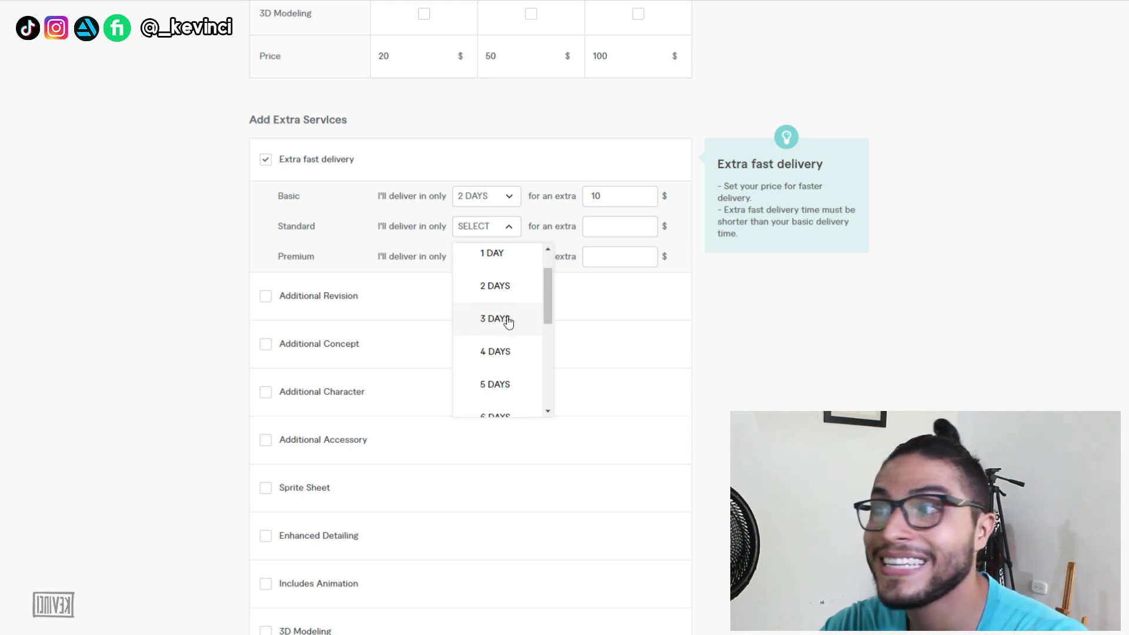
click(502, 353)
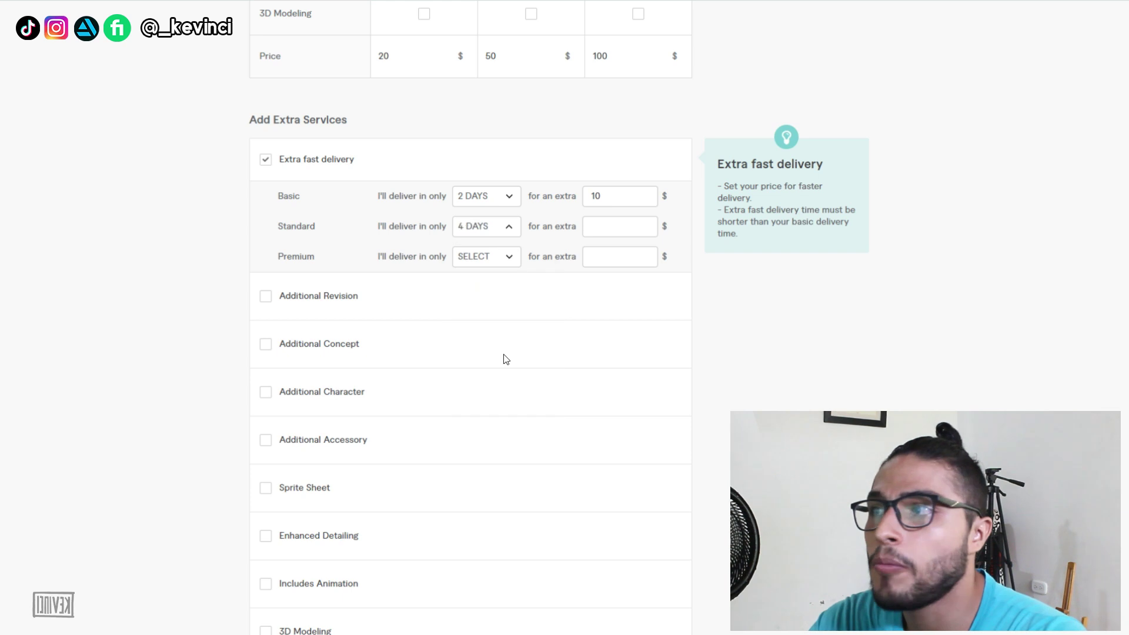
click(635, 227)
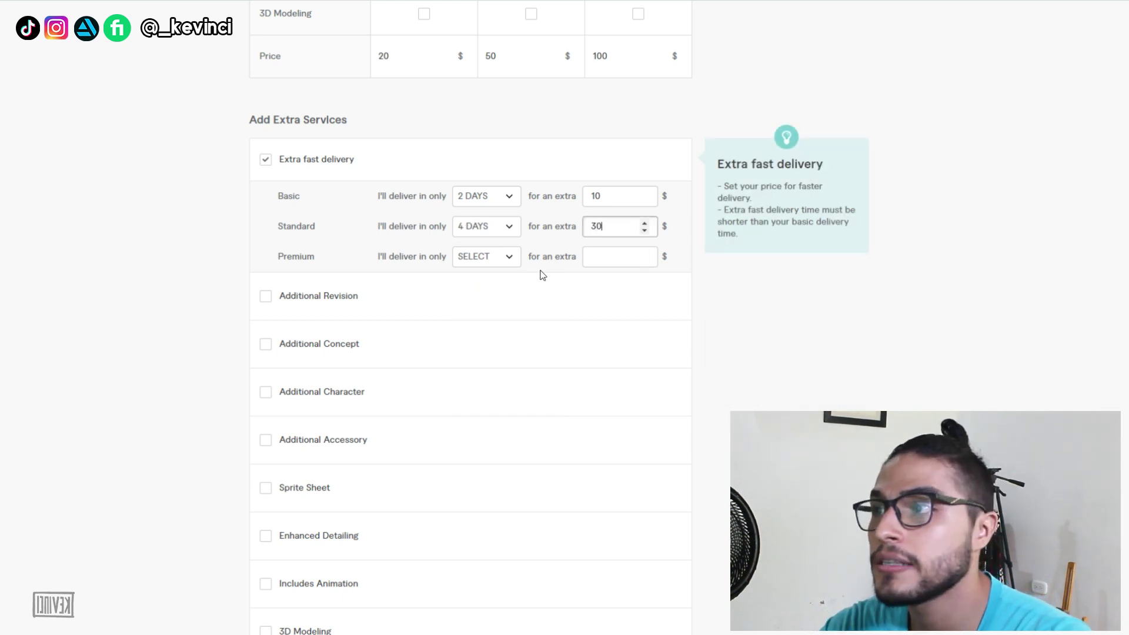
Offer extra fast delivery of the Premium package in 7 days for an extra $50.
click(491, 263)
scroll(501, 347, down, 2)
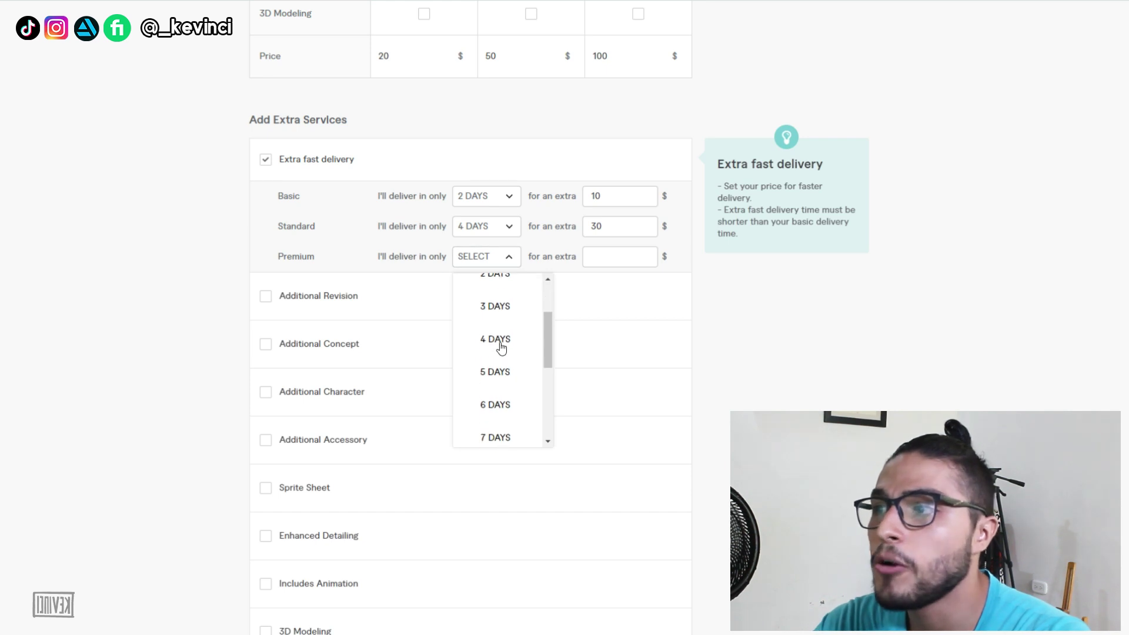
scroll(502, 347, down, 2)
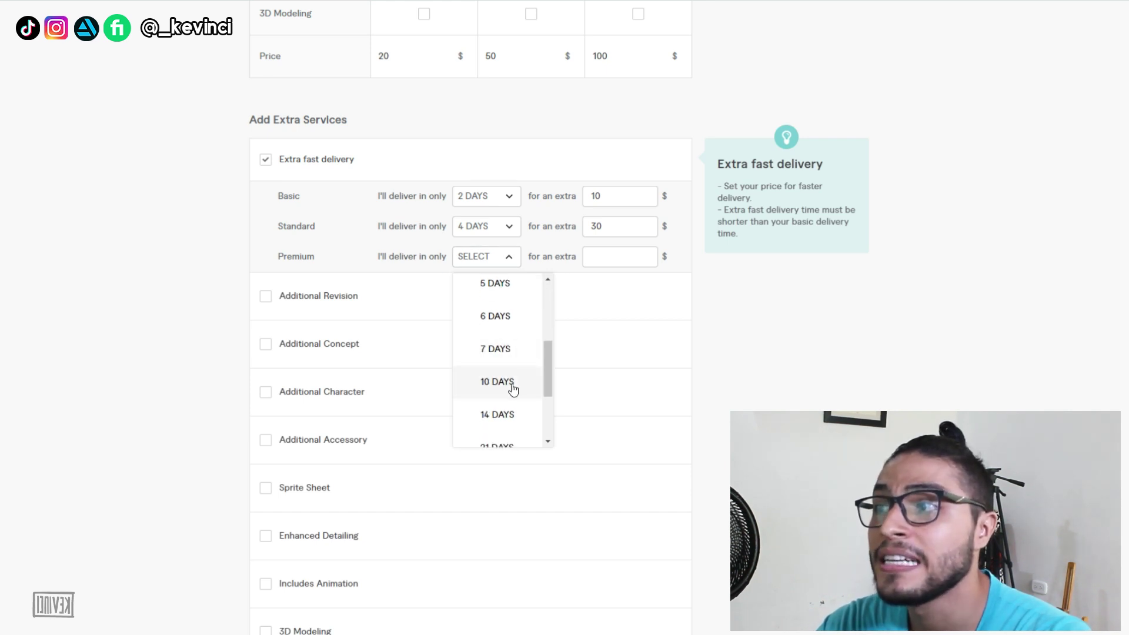
click(511, 356)
click(615, 249)
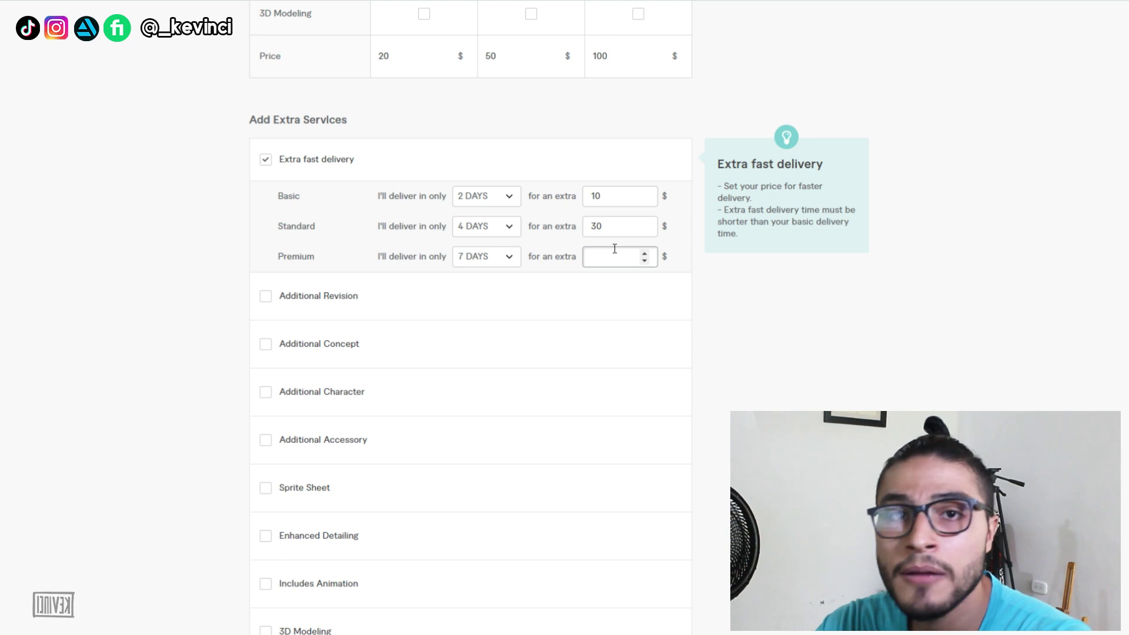
text(50)
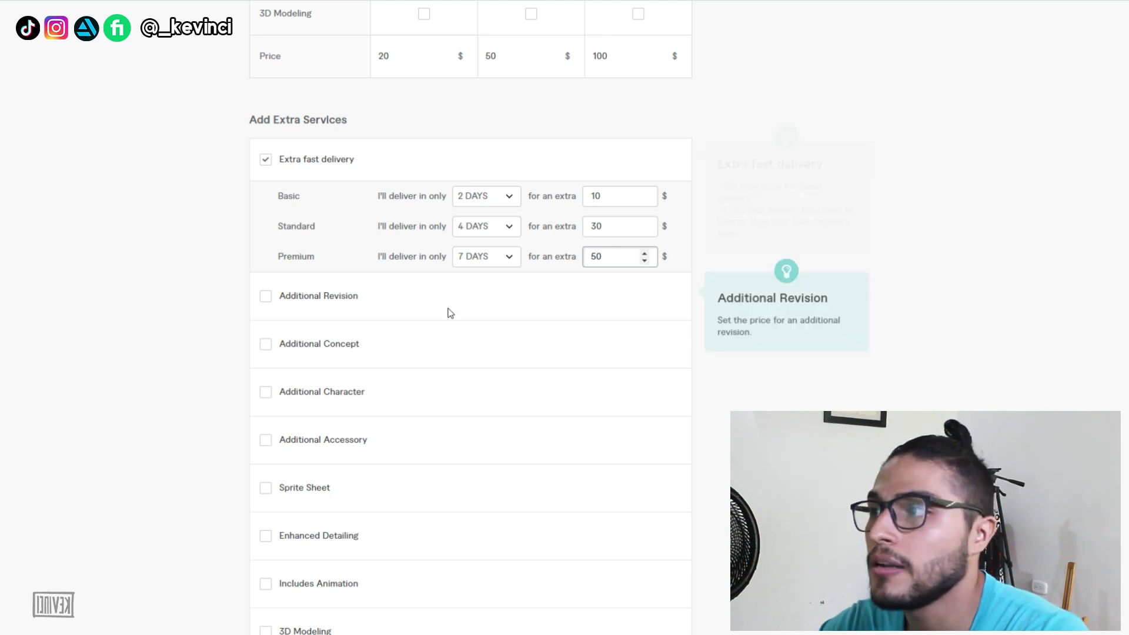
Offer an Additional Revision as an extra service for $20 and 1 additional day.
click(271, 299)
click(503, 296)
text(5)
click(504, 294)
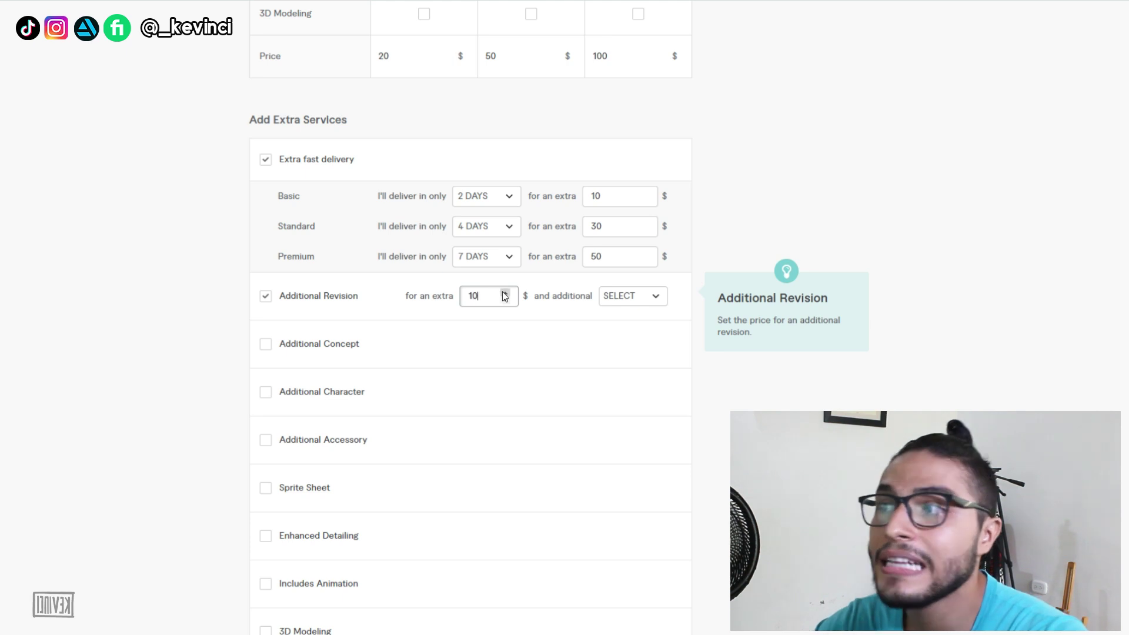
click(606, 298)
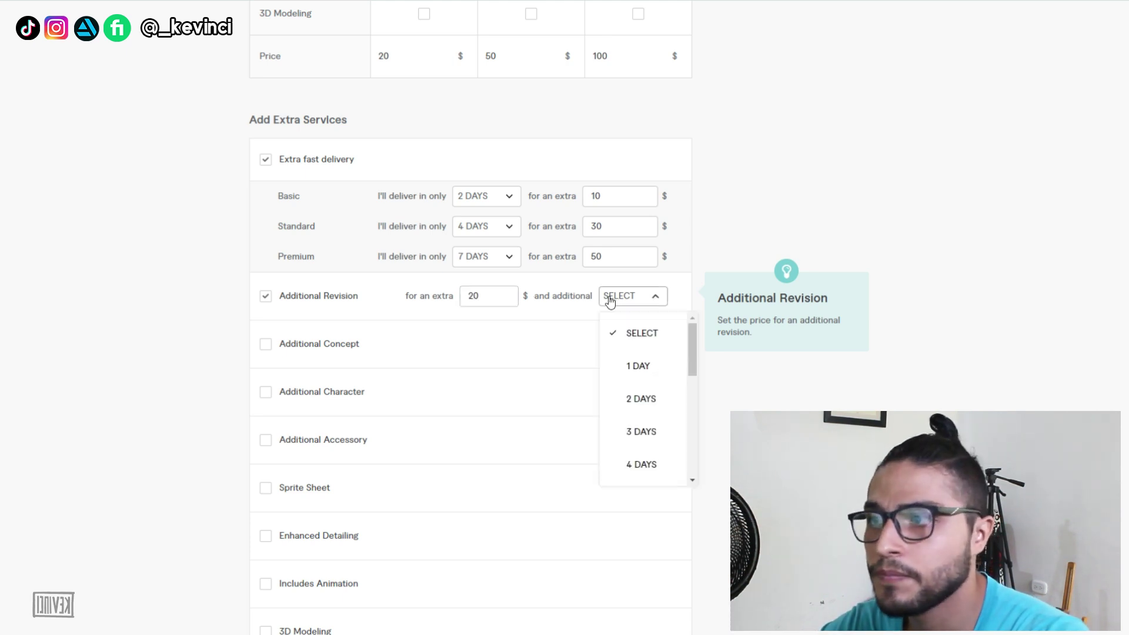
click(649, 372)
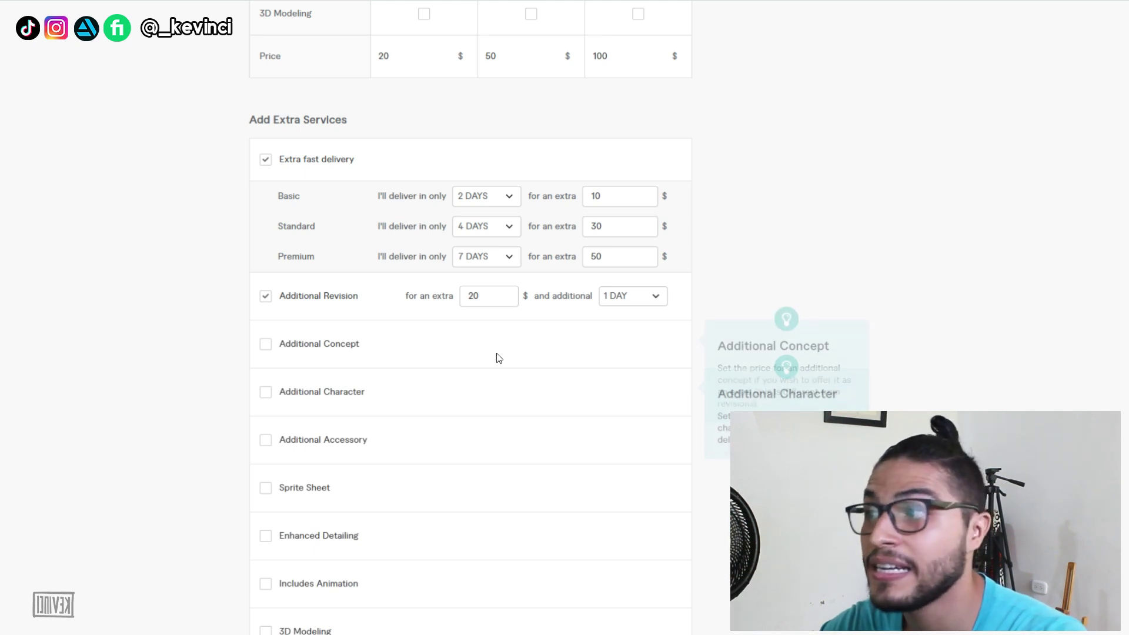
Offer an Additional Concept as an extra service for $20 and 1 additional day.
scroll(386, 341, down, 2)
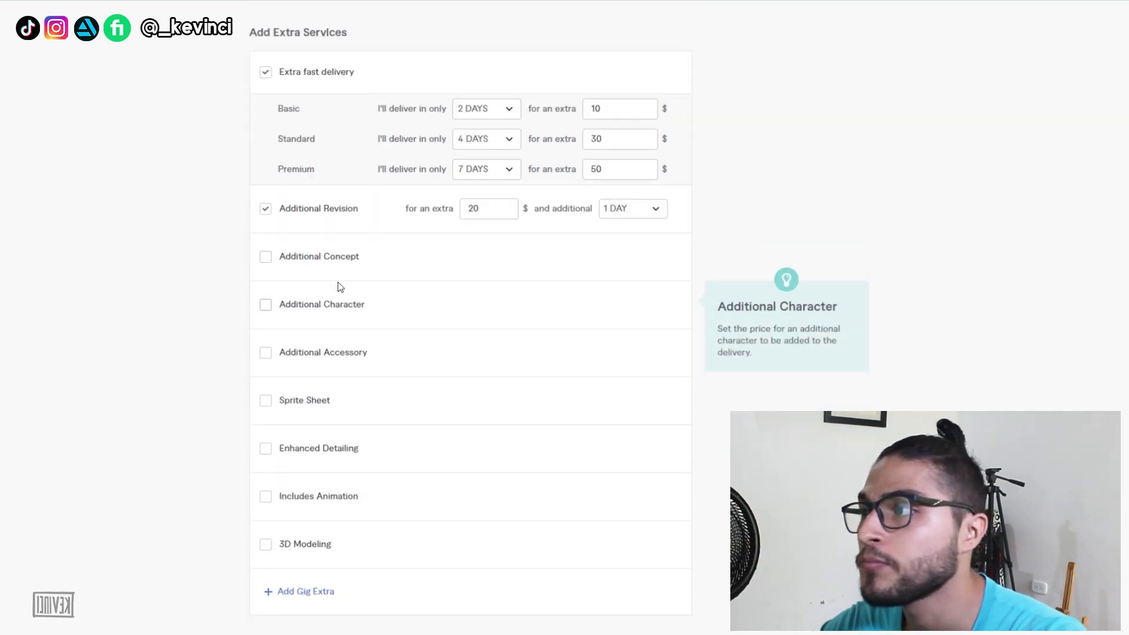
click(265, 257)
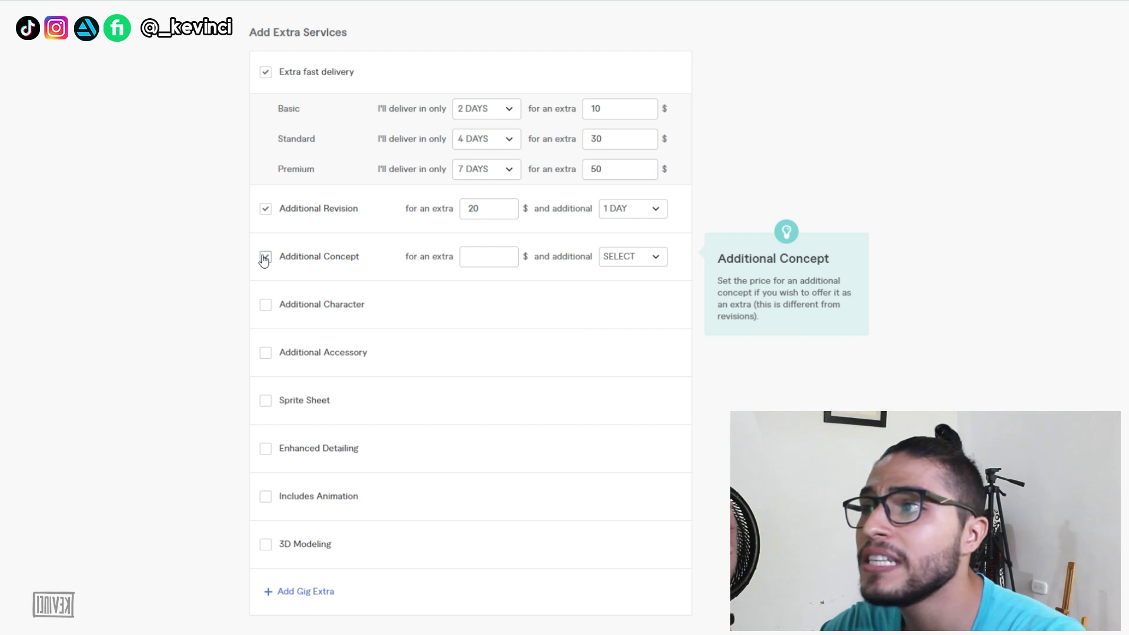
click(488, 259)
text(5)
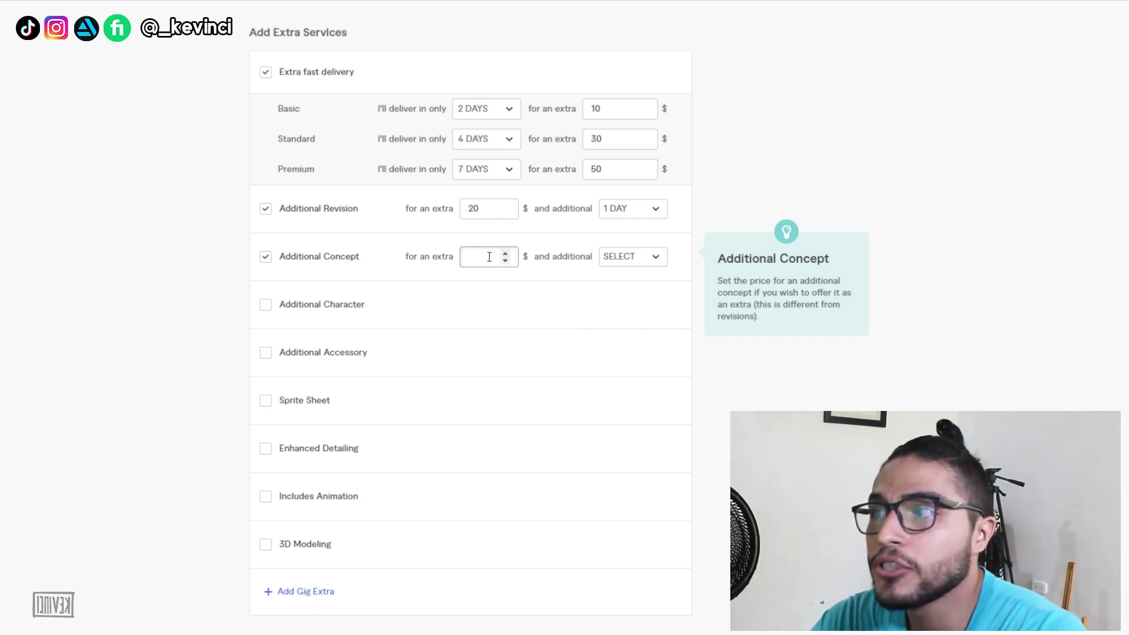
click(625, 259)
click(639, 323)
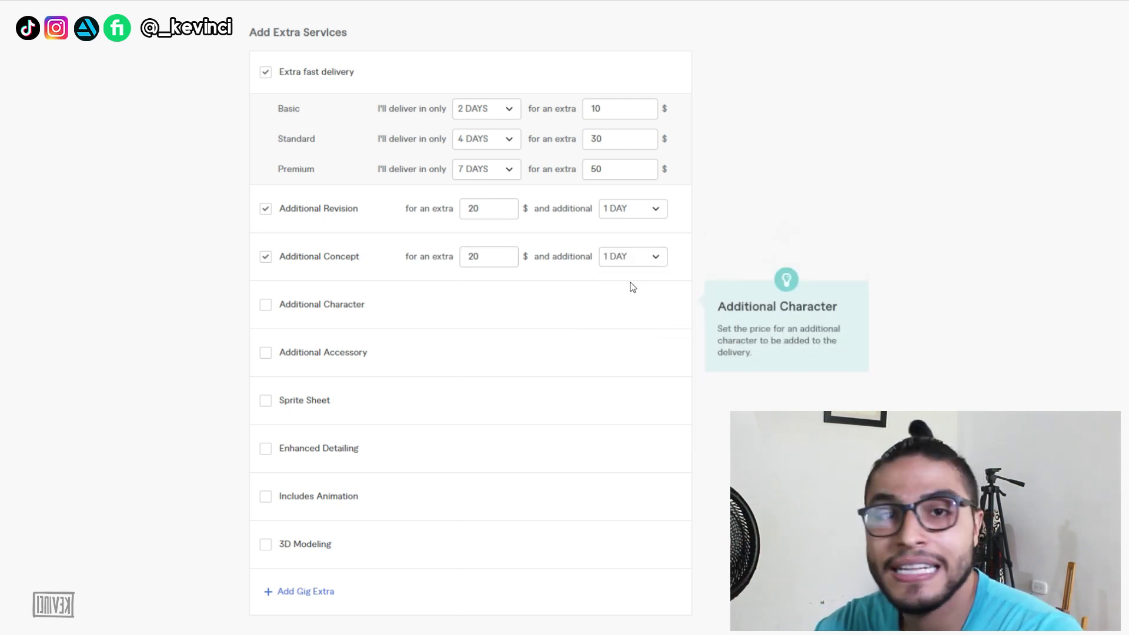
Offer an Additional Character as an extra service for $100 and 10 additional days.
scroll(444, 293, down, 2)
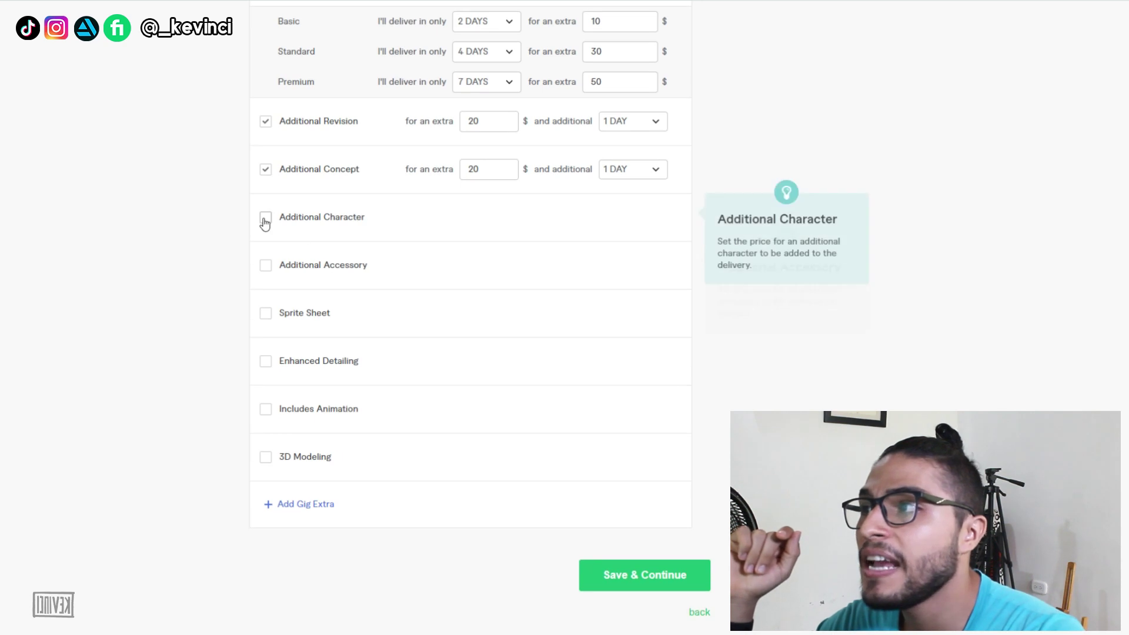
click(265, 217)
click(494, 216)
text(5)
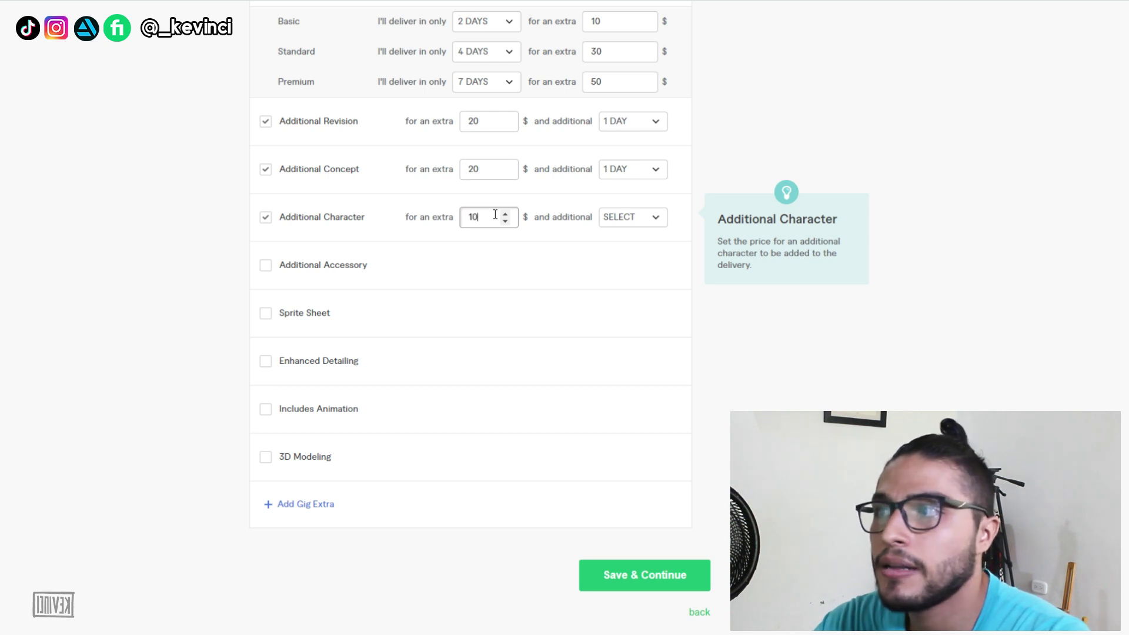
click(633, 217)
scroll(650, 312, down, 1)
scroll(650, 317, down, 5)
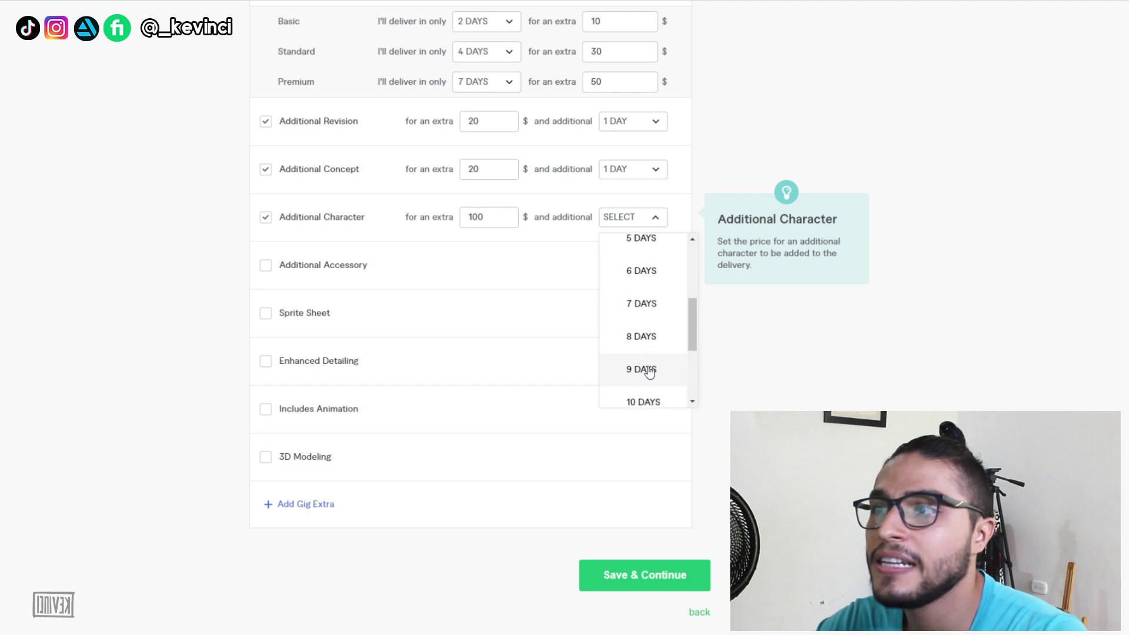
click(647, 365)
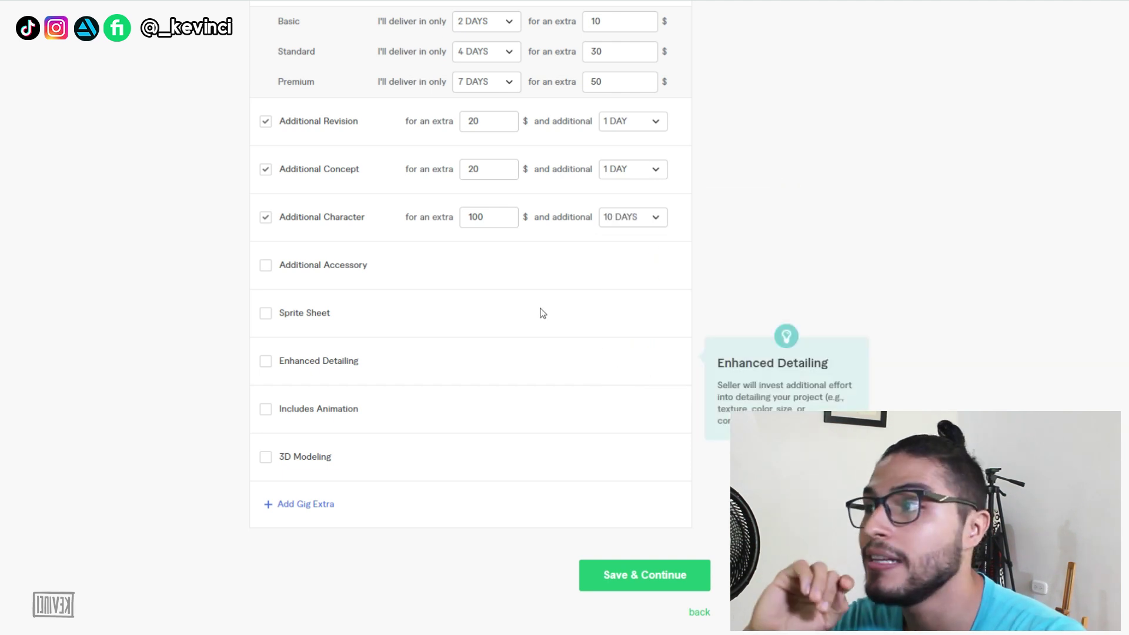
Offer an Additional Accessory as an extra service for $10 and 1 additional day.
click(298, 264)
click(497, 264)
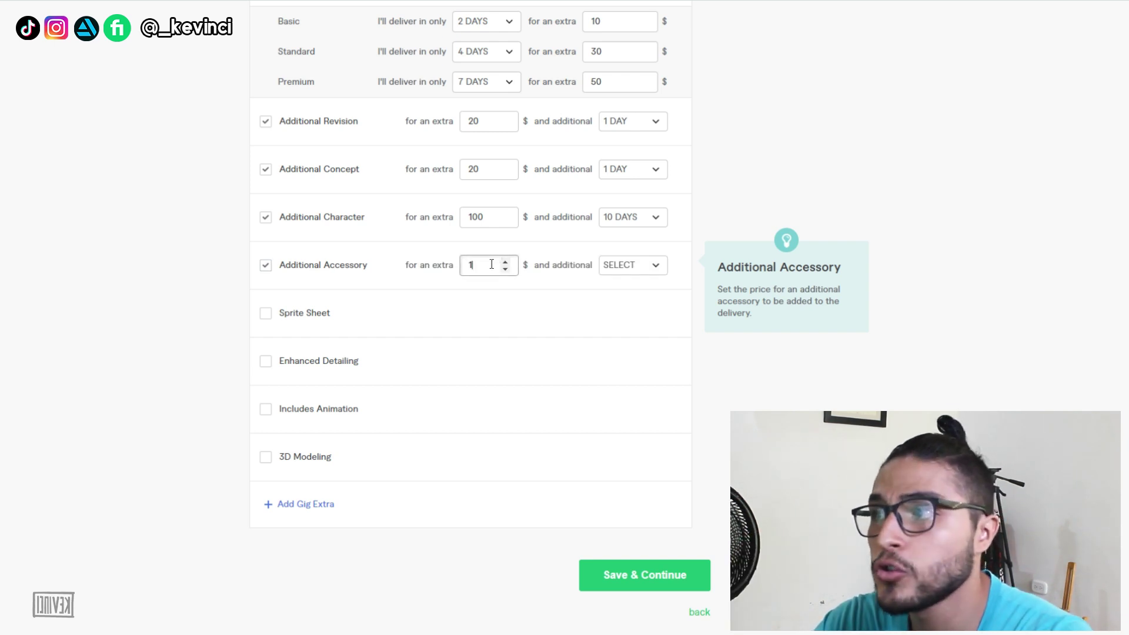
click(637, 268)
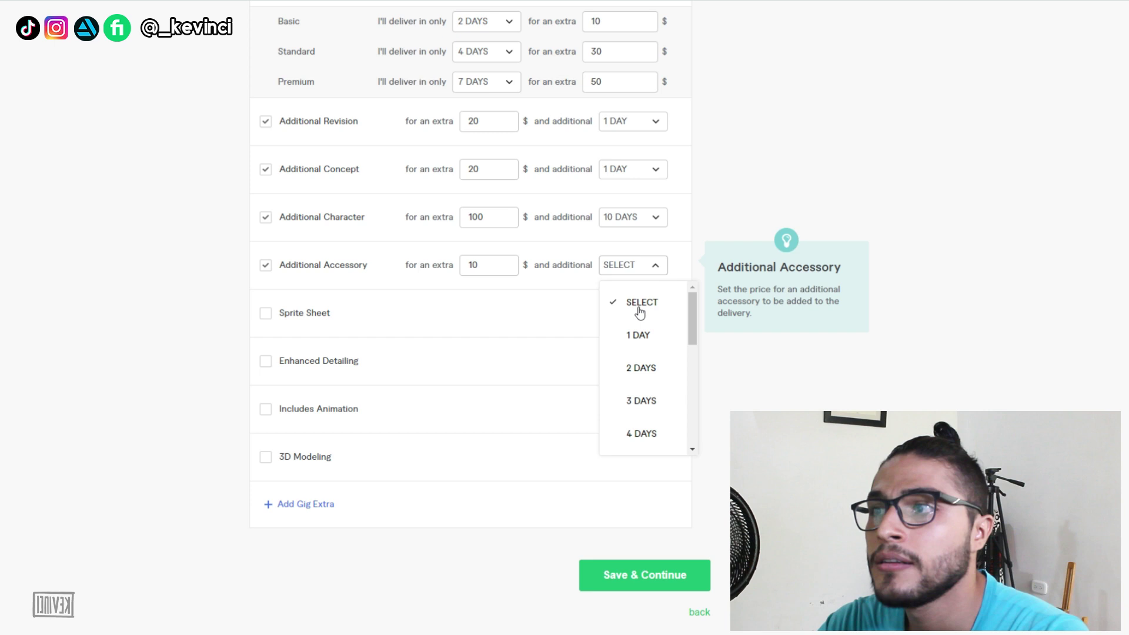
click(638, 333)
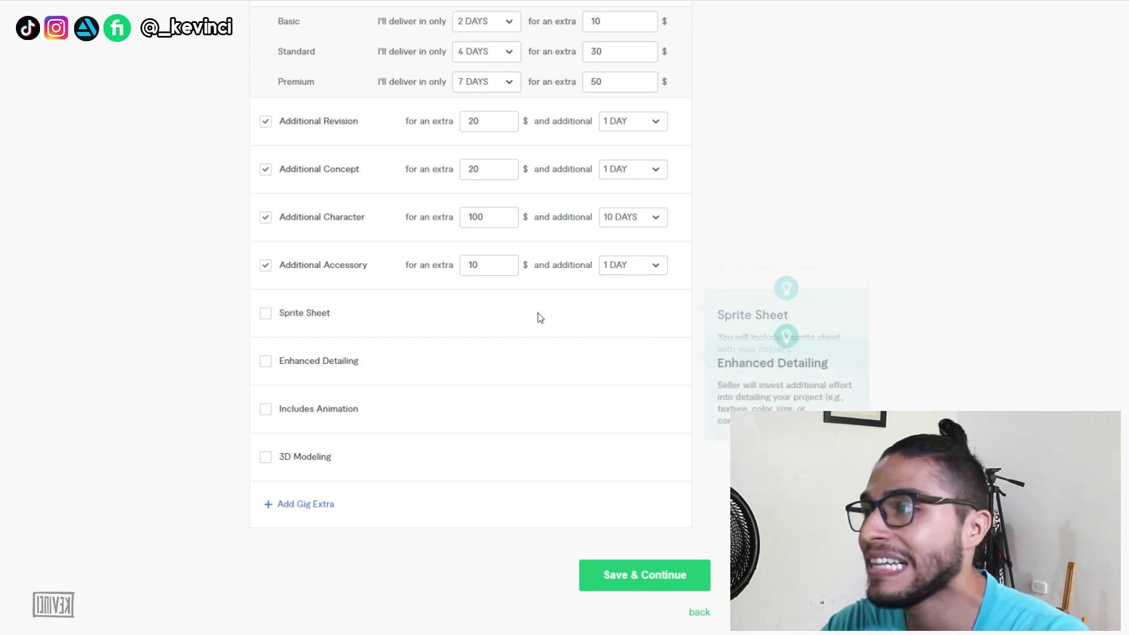
Offer a Sprite Sheet as an extra service for $150 and 14 additional days.
scroll(462, 305, down, 1)
click(293, 275)
click(503, 274)
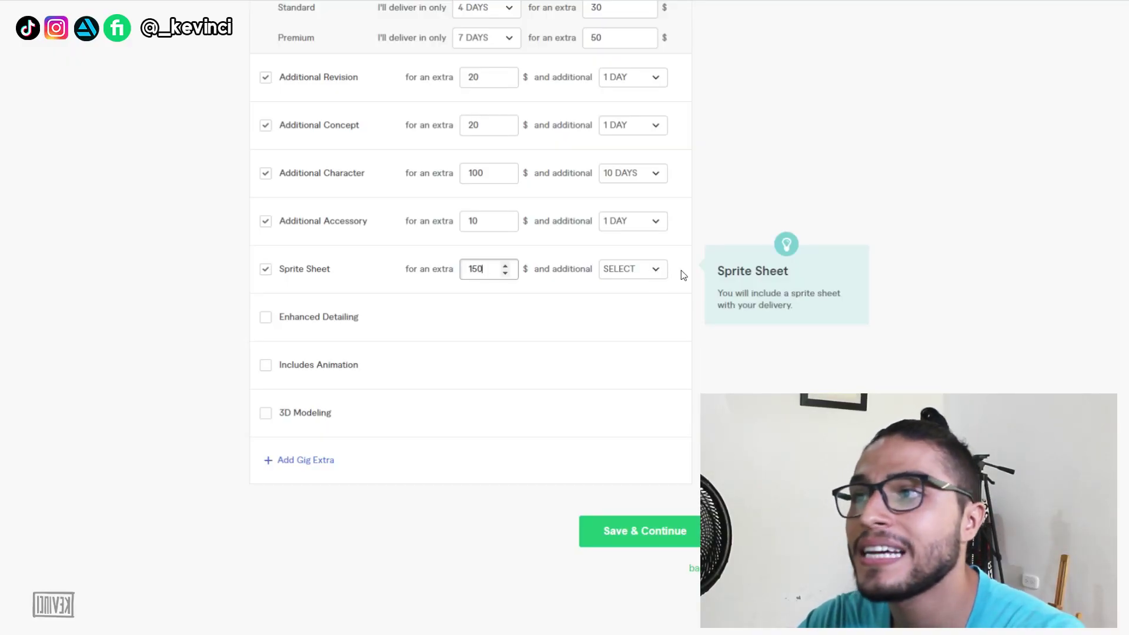
click(644, 269)
scroll(644, 347, down, 3)
scroll(639, 359, down, 4)
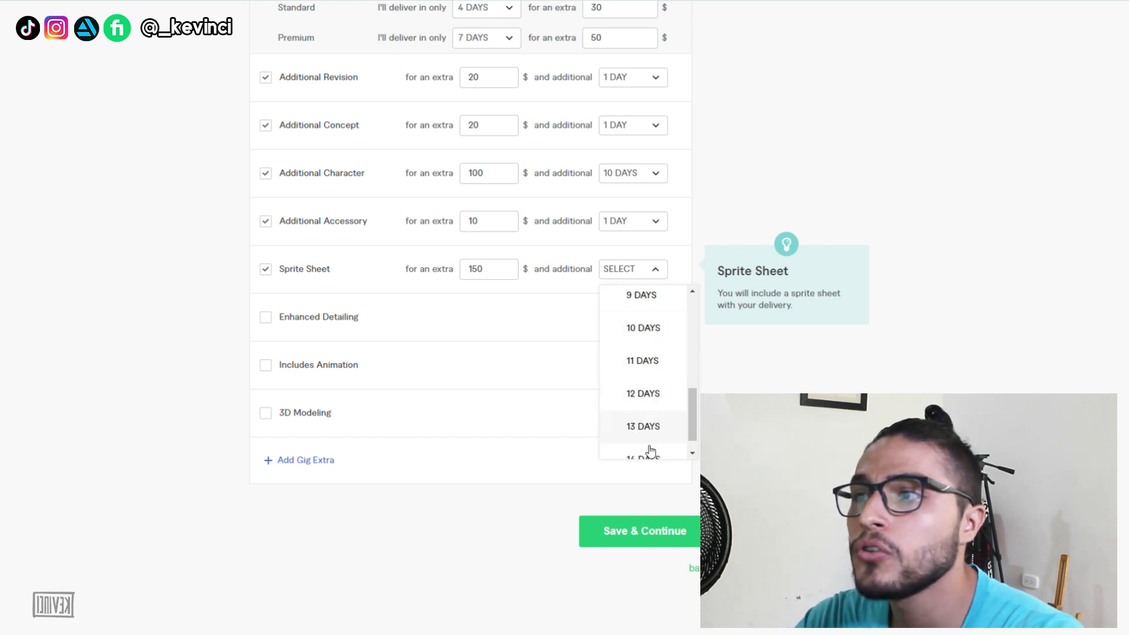
scroll(651, 450, down, 1)
click(647, 434)
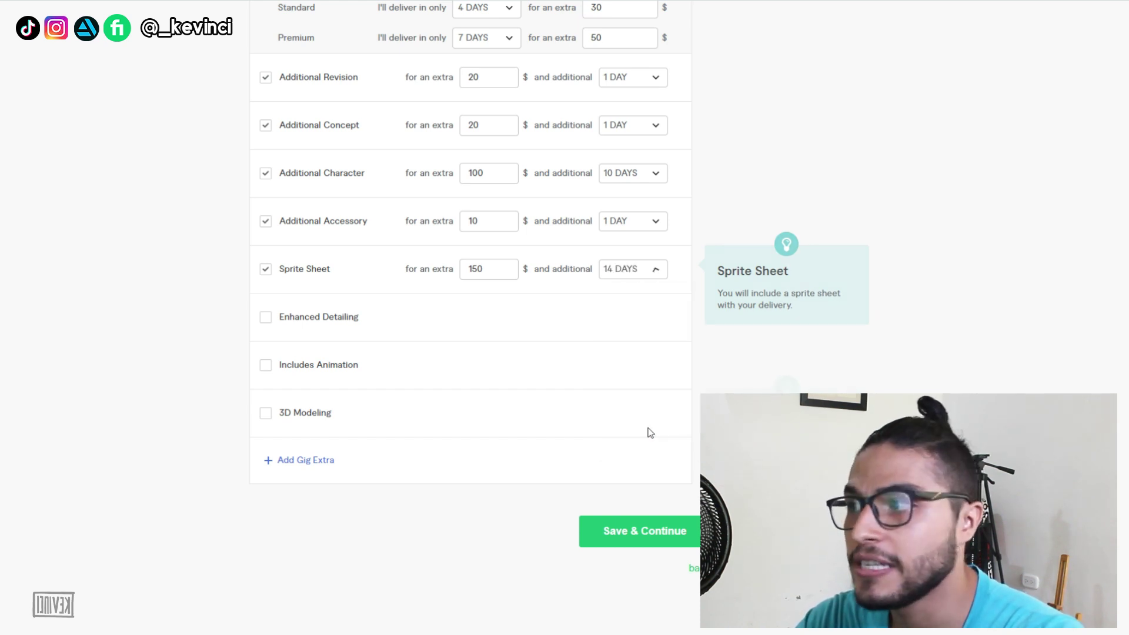
Offer Enhanced Detailing as an extra service for $50 and 2 additional days.
click(319, 324)
click(471, 316)
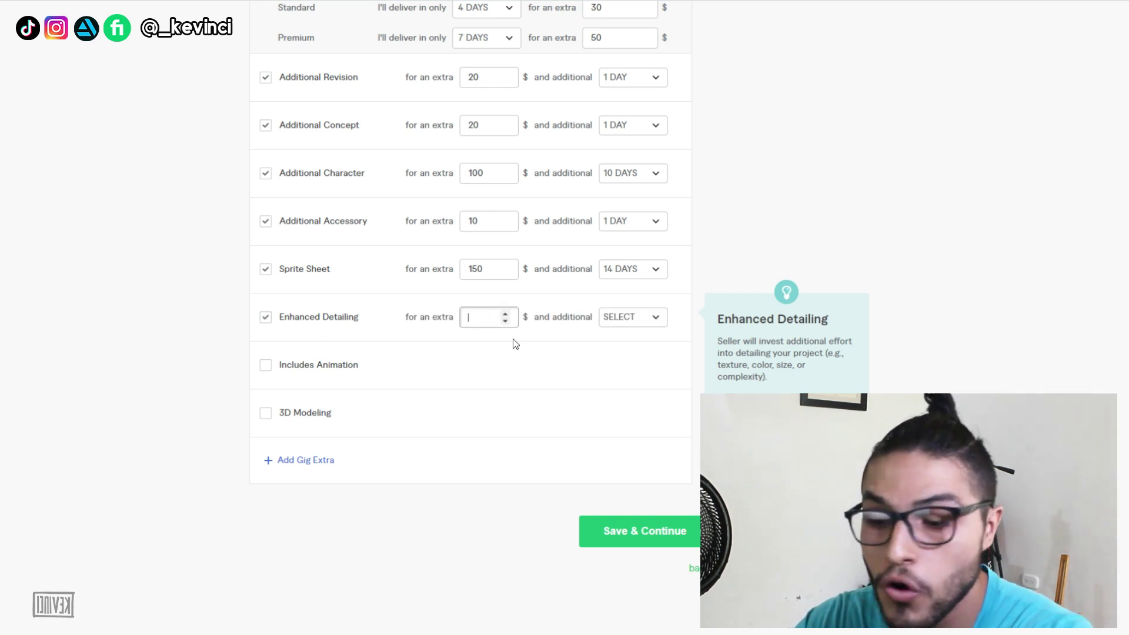
text(50)
click(615, 321)
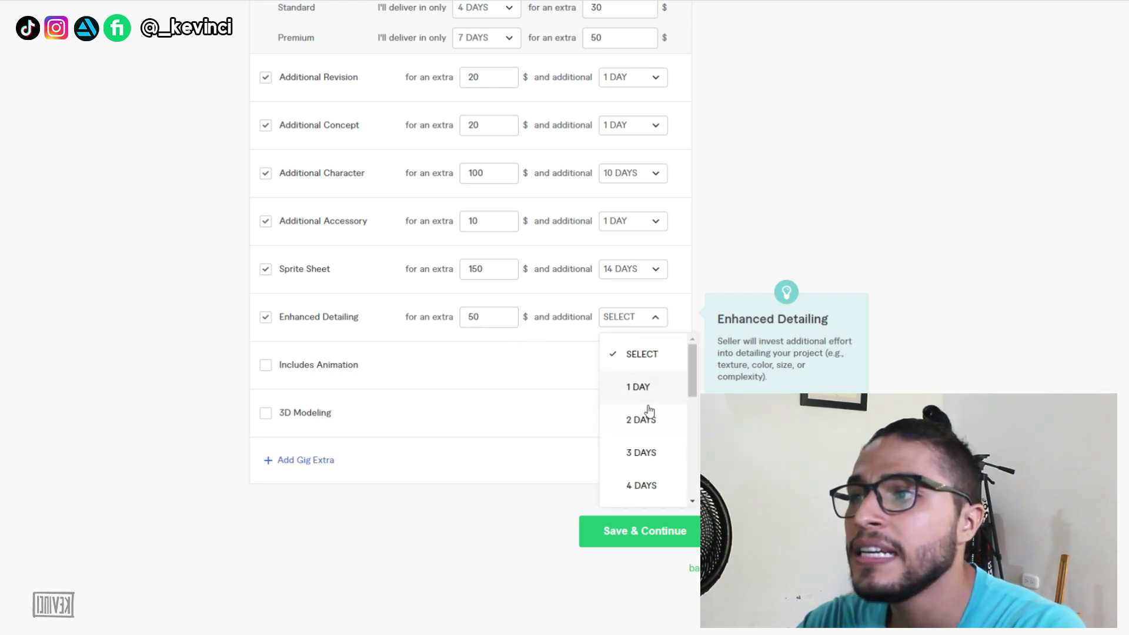
click(648, 428)
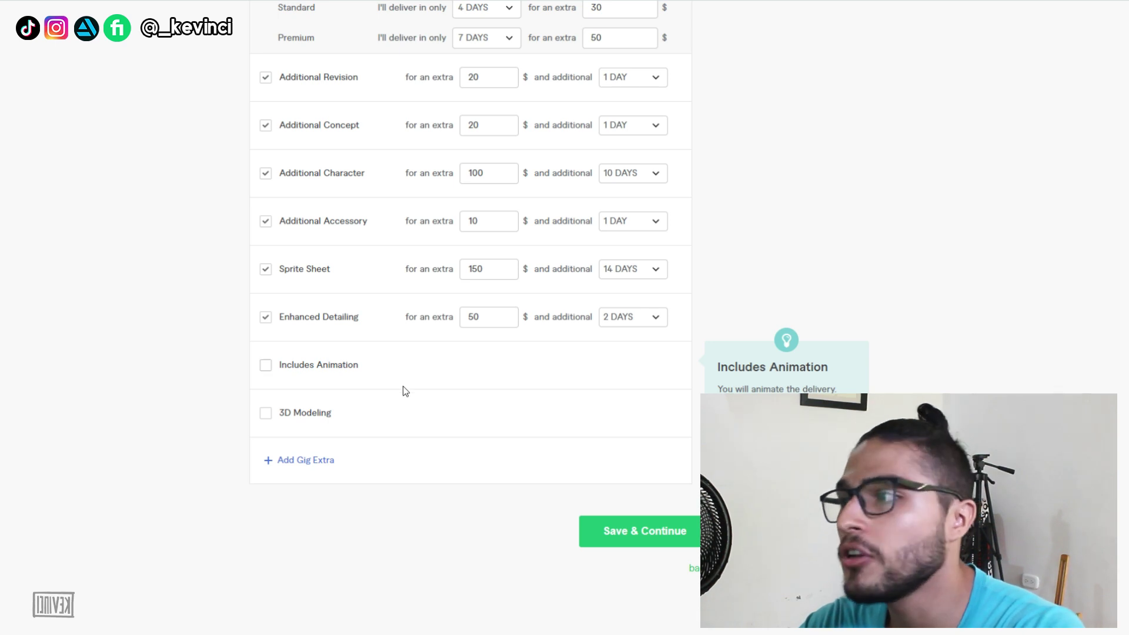
Save the pricing section and continue to the gig's empty description text.
scroll(376, 421, down, 1)
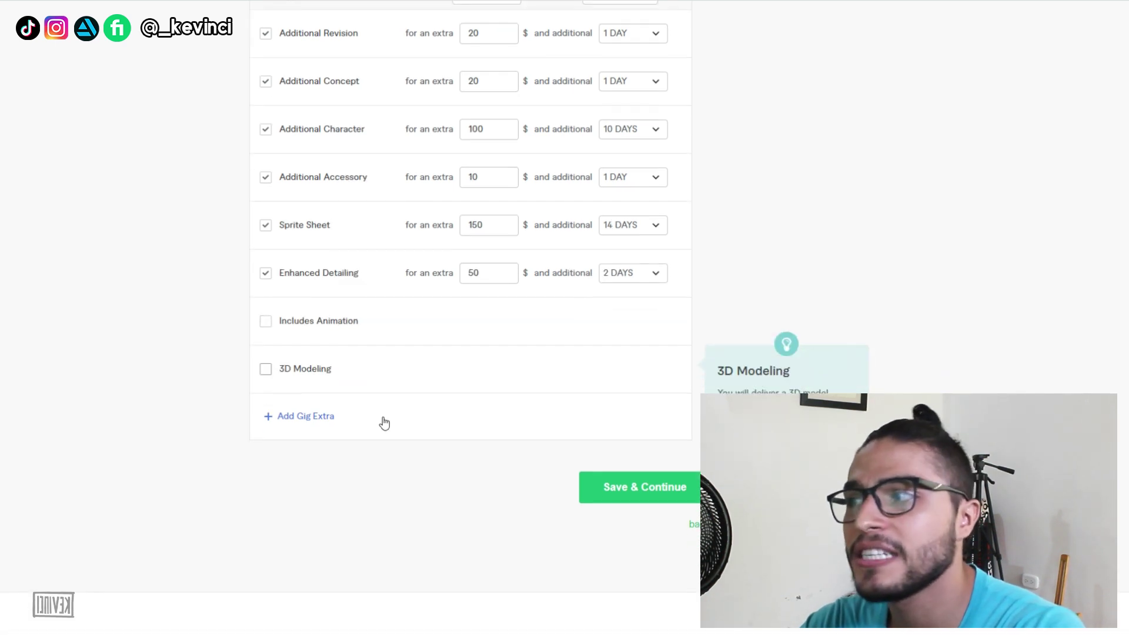
click(661, 499)
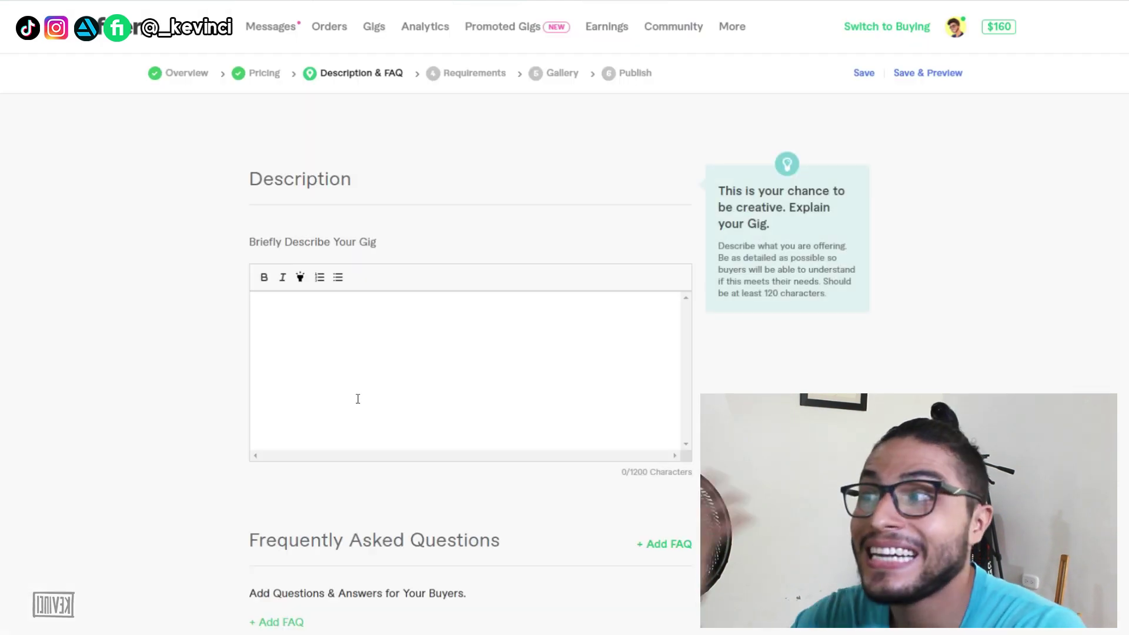
click(427, 341)
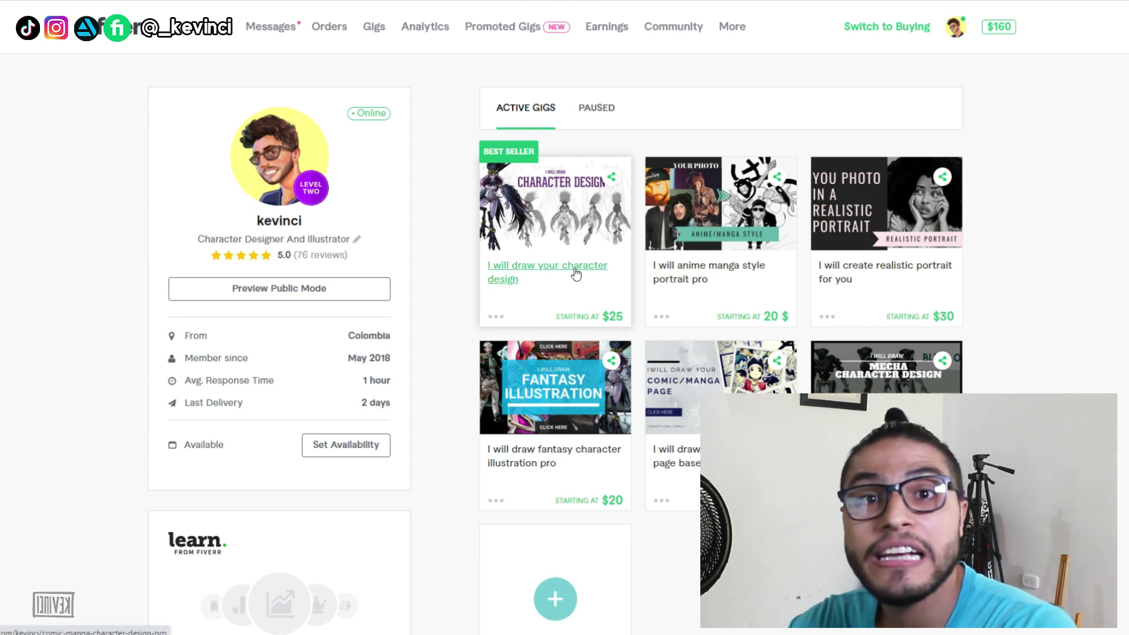
Open the existing gig "I will draw your character design" and examine its About This Gig description.
click(575, 274)
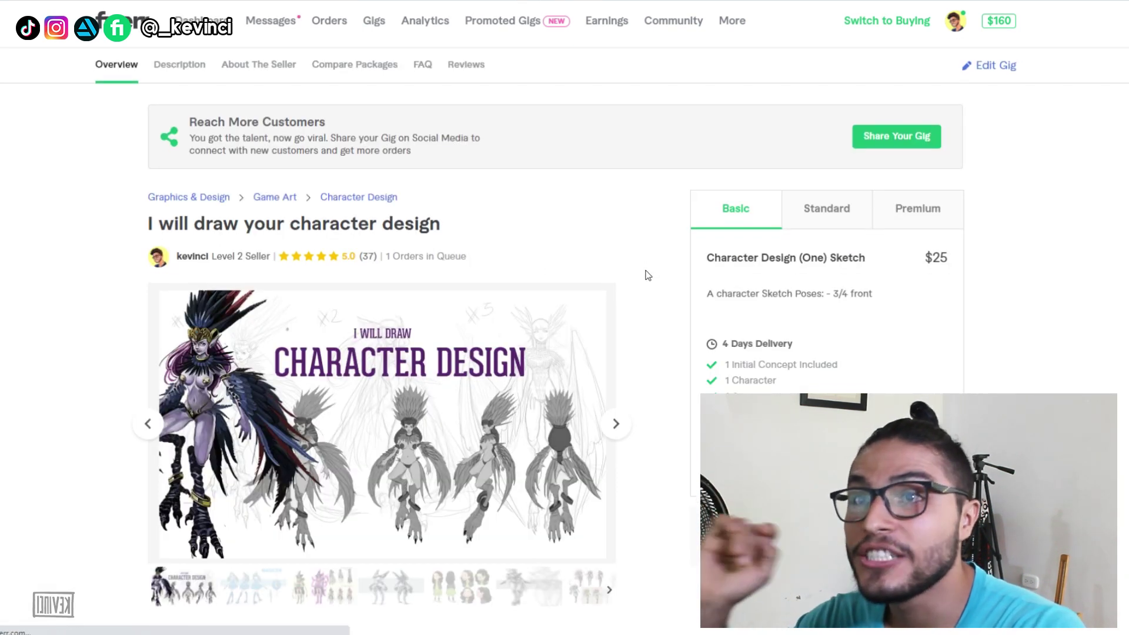
scroll(644, 273, down, 3)
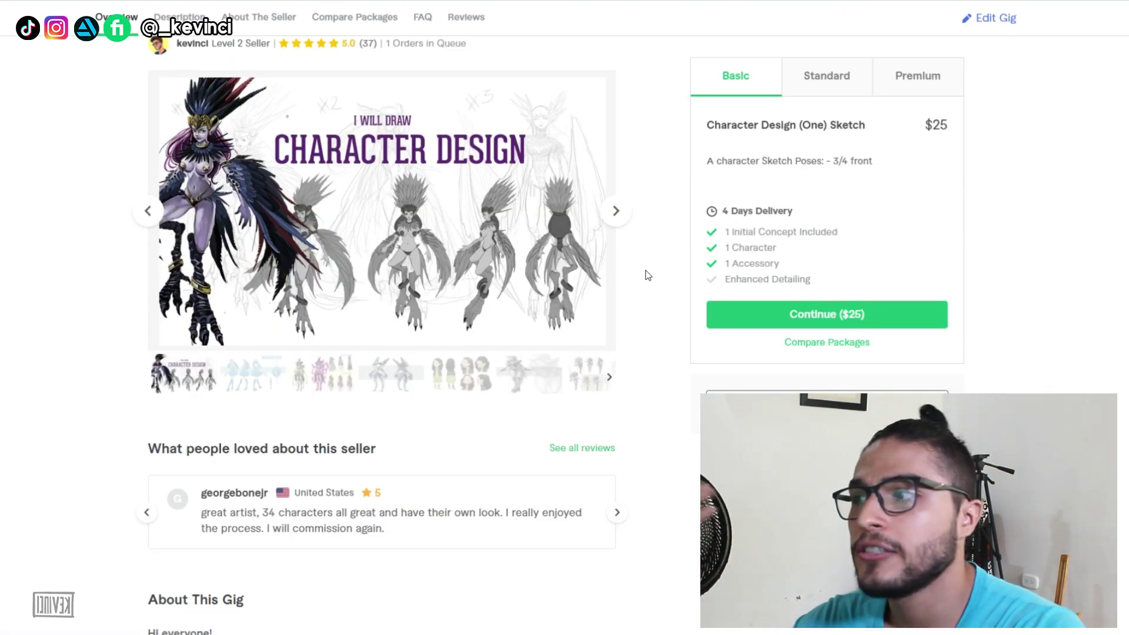
scroll(647, 274, down, 7)
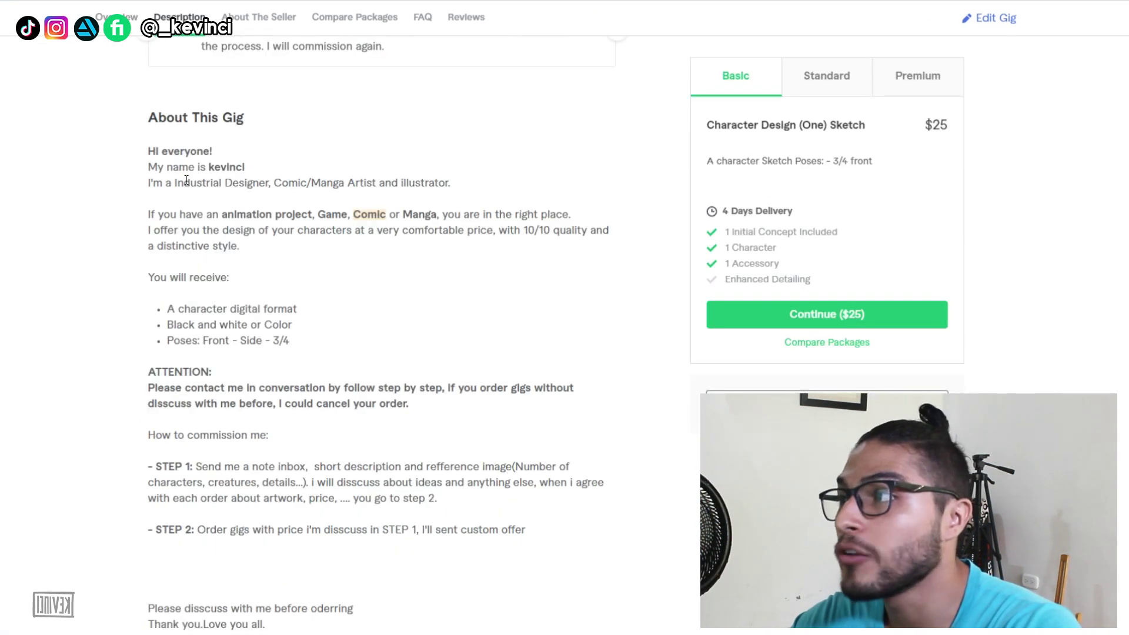
Copy the existing gig's entire About This Gig text and paste it into the new gig's description.
drag(148, 150, 491, 490)
scroll(456, 249, down, 3)
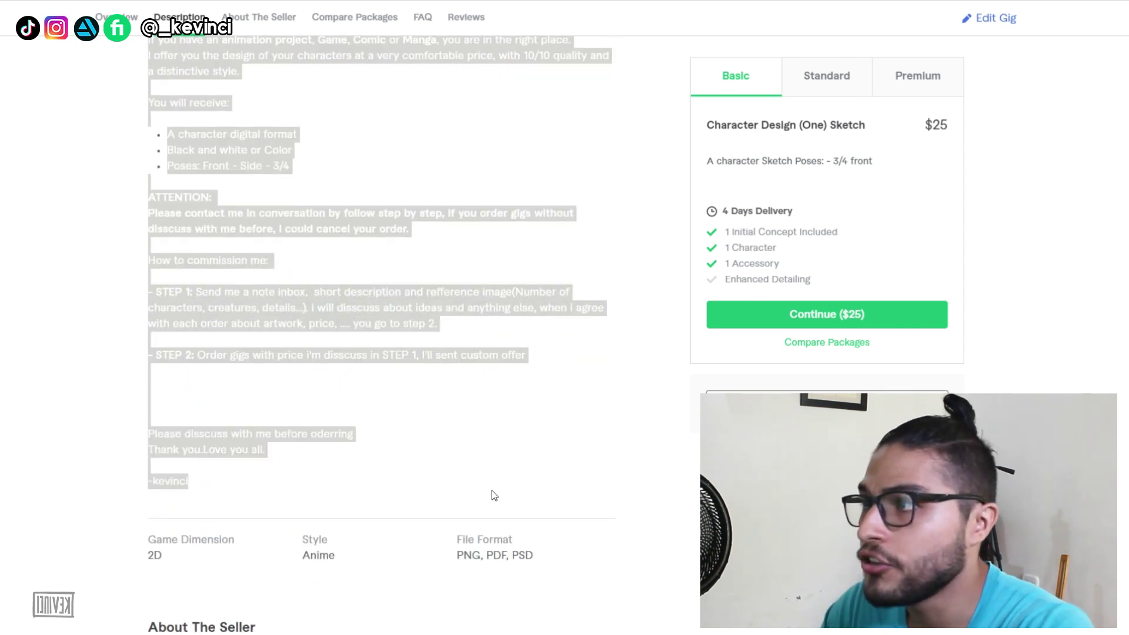
click(437, 395)
scroll(437, 394, up, 1)
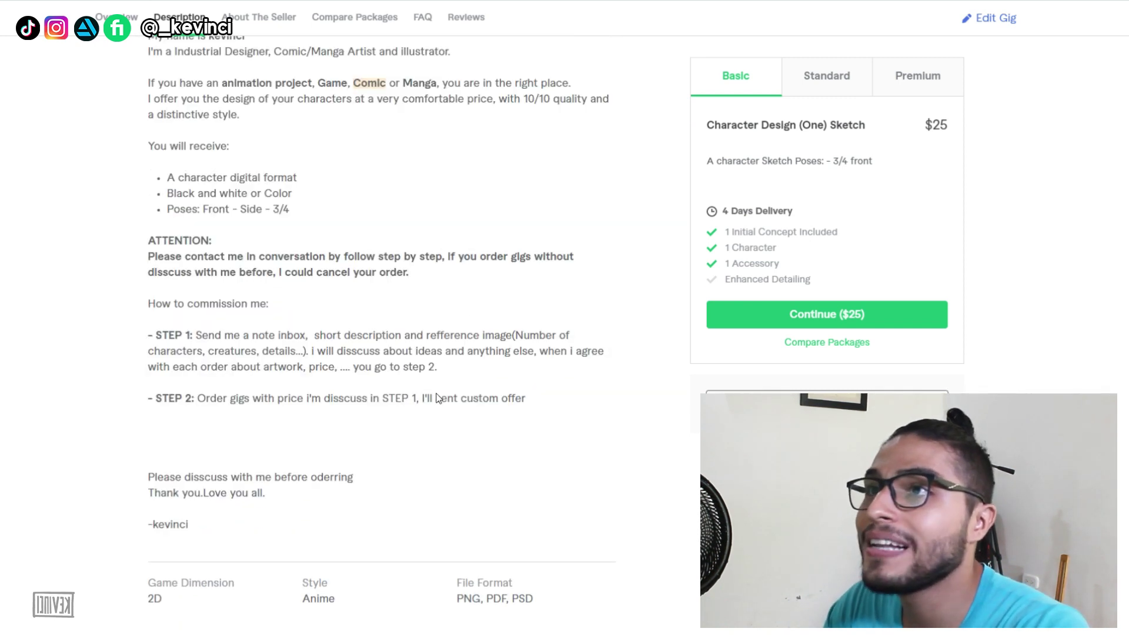
key(ctrl+Tab)
click(350, 325)
key(ctrl+v)
scroll(458, 359, up, 10)
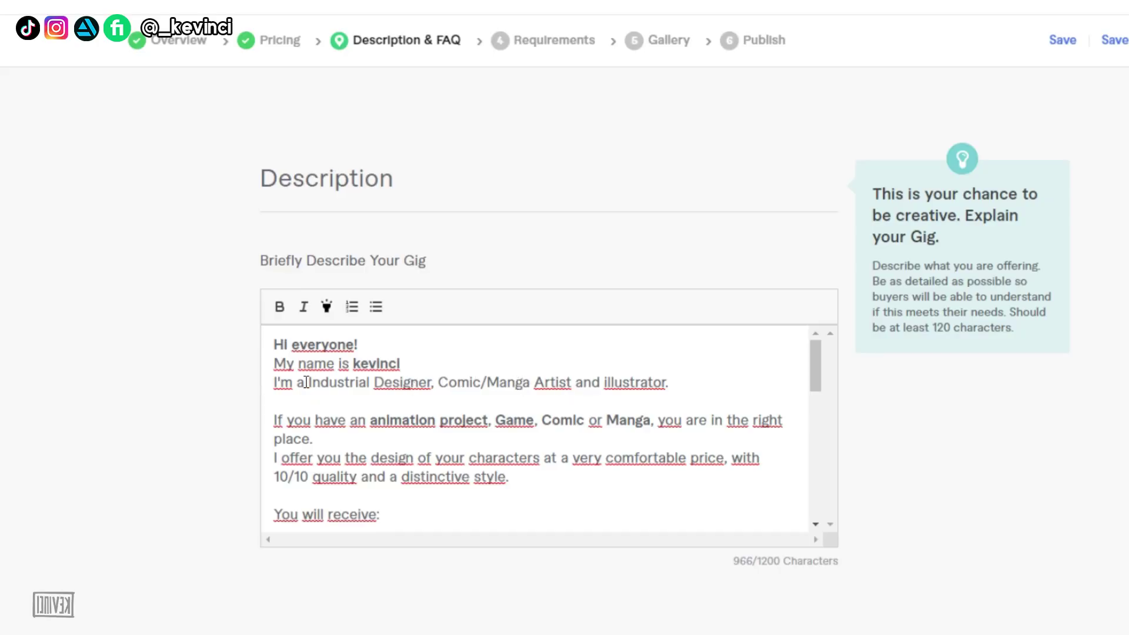
Change "Industrial" to "Character" in the description's introduction and remove "Game, Comic or Manga" from the project sentence.
drag(307, 382, 370, 390)
text(Characte)
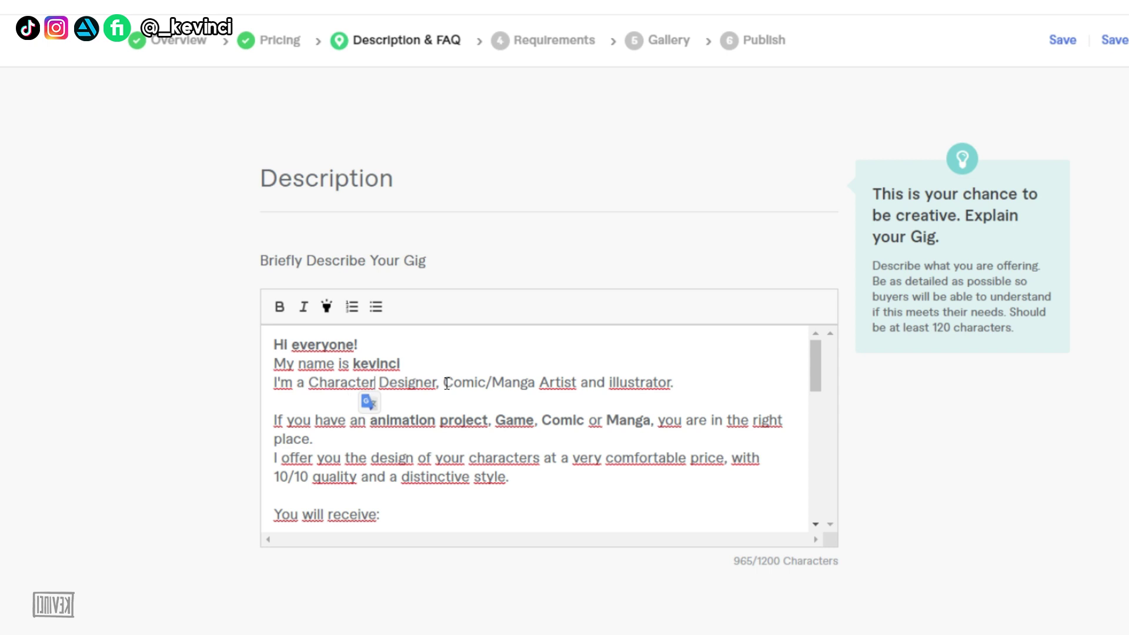
scroll(317, 381, down, 1)
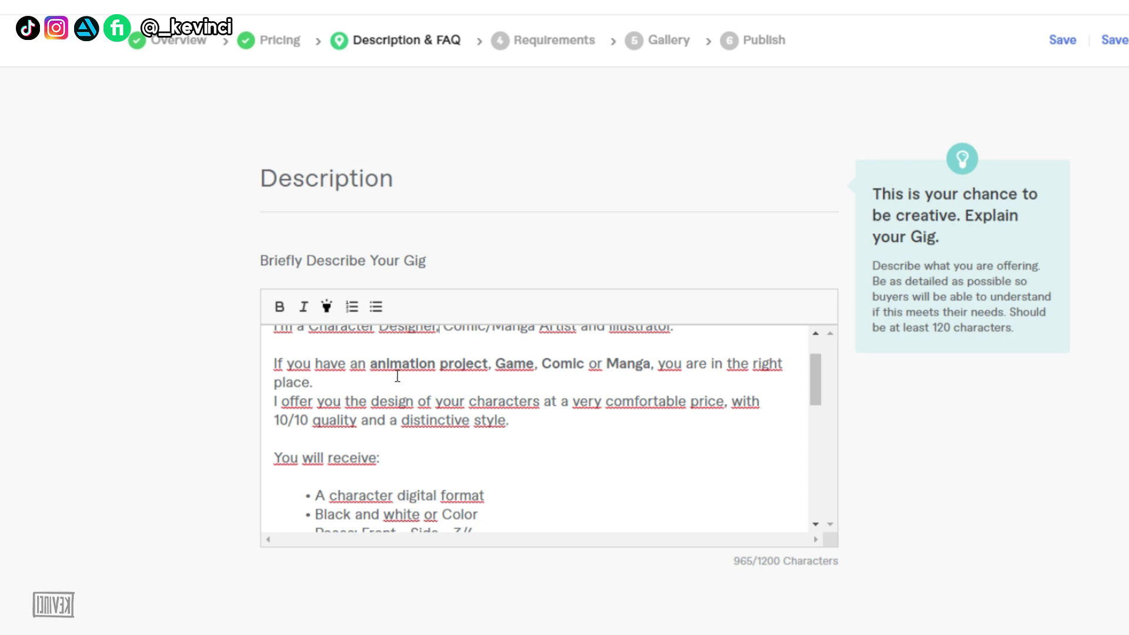
drag(494, 364, 659, 363)
key(BackSpace)
key(BackSpace)
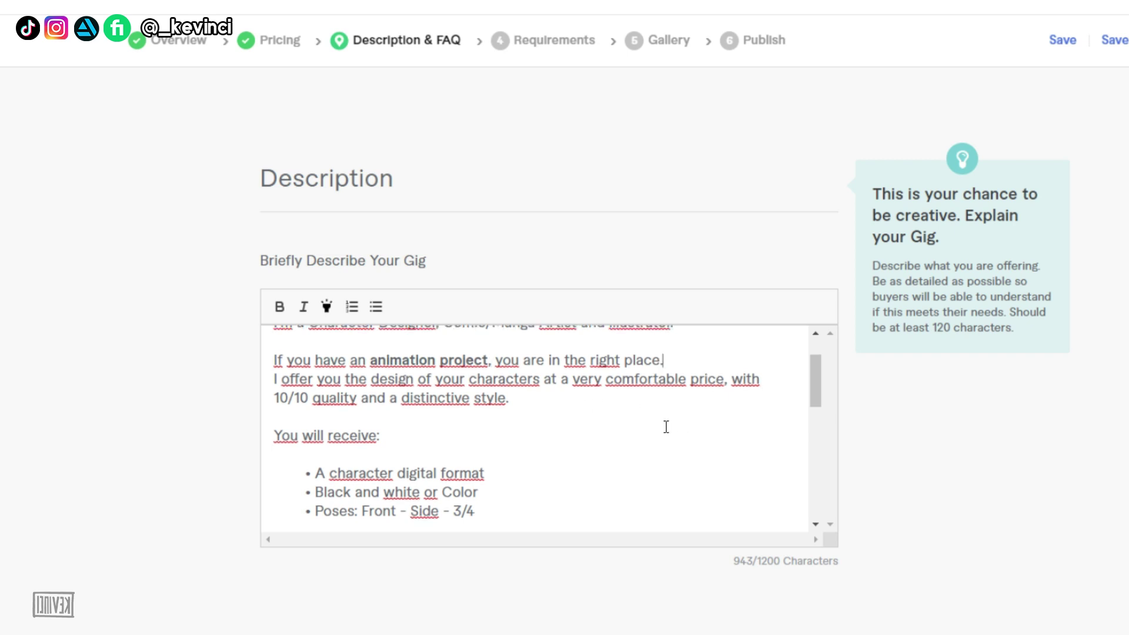
Edit the Poses bullet in the description, adding "3/4" after "Front" and "- Back 3/4" at its end.
scroll(662, 423, down, 2)
scroll(588, 422, up, 1)
scroll(561, 422, up, 2)
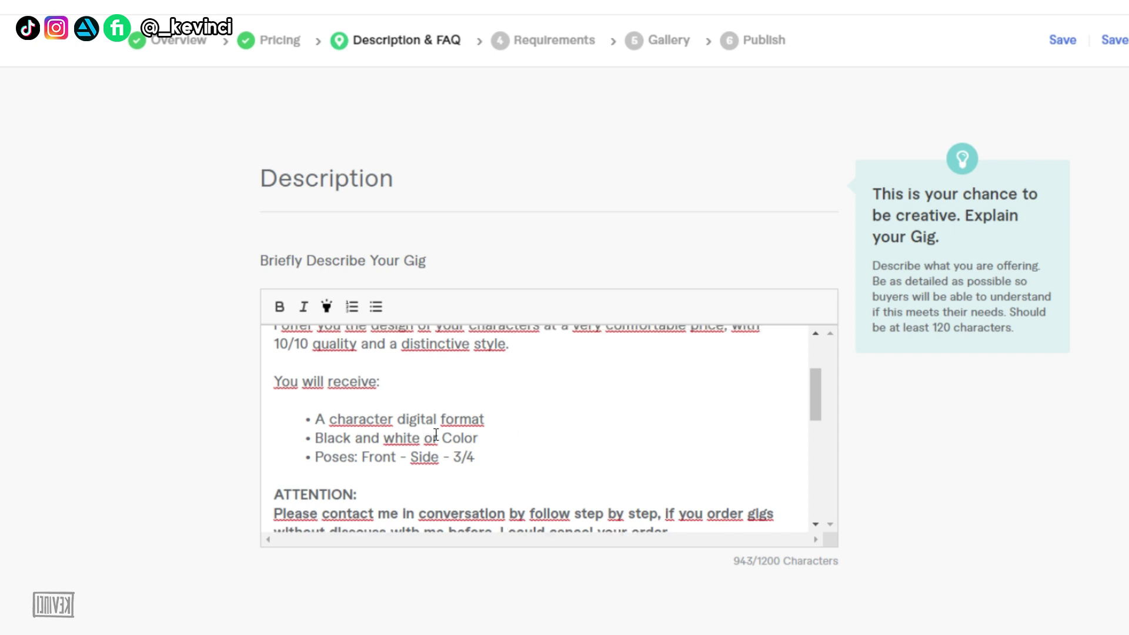
click(377, 438)
text(3/4)
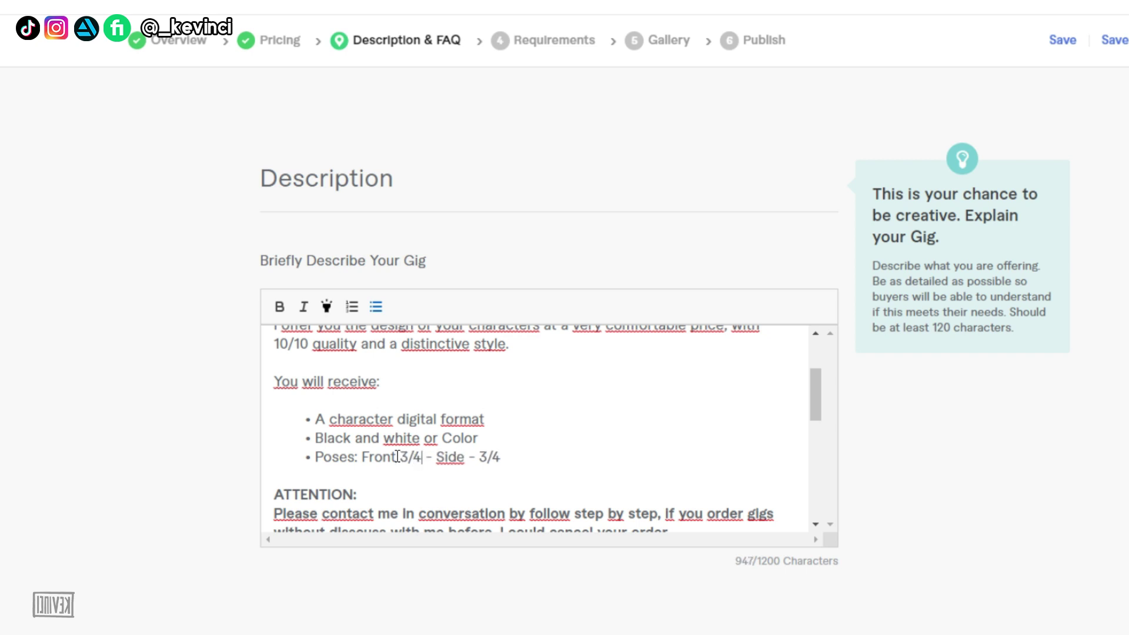
click(543, 460)
text(- Back 3/4)
Review the rest of the description, then save it without any FAQ and continue to the buyer requirements.
scroll(544, 461, down, 2)
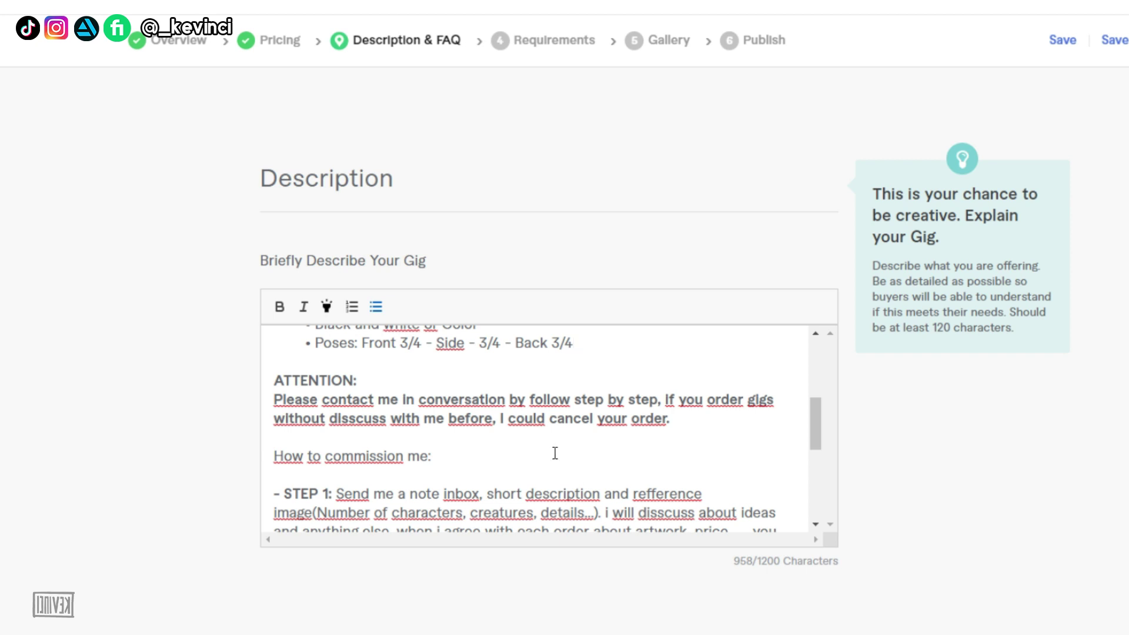
scroll(555, 447, down, 2)
scroll(554, 452, up, 1)
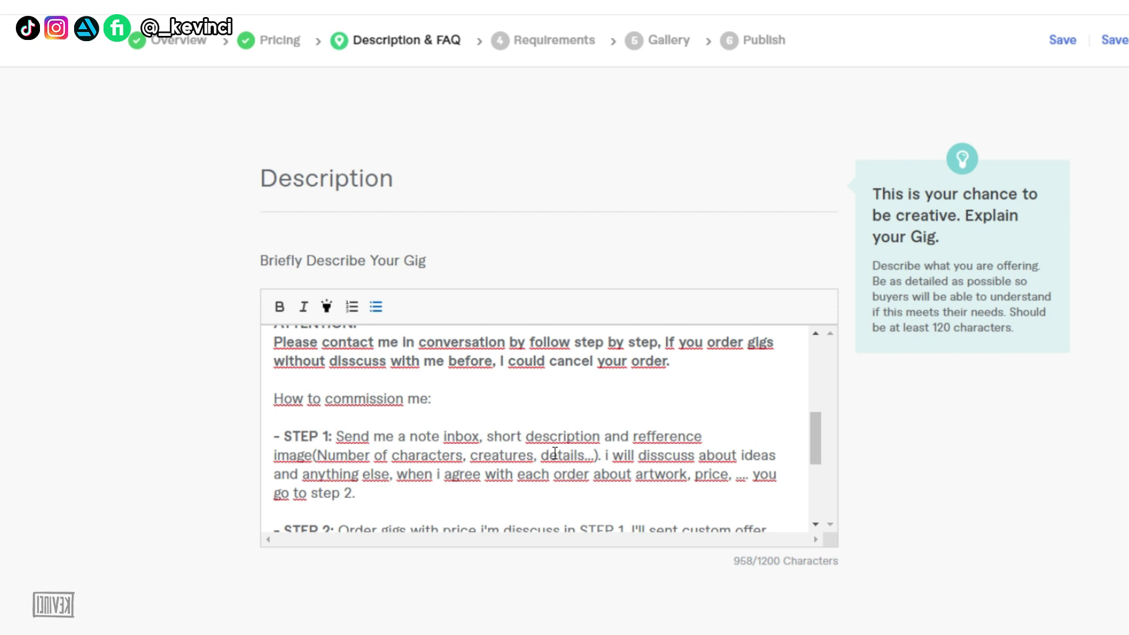
scroll(471, 454, down, 1)
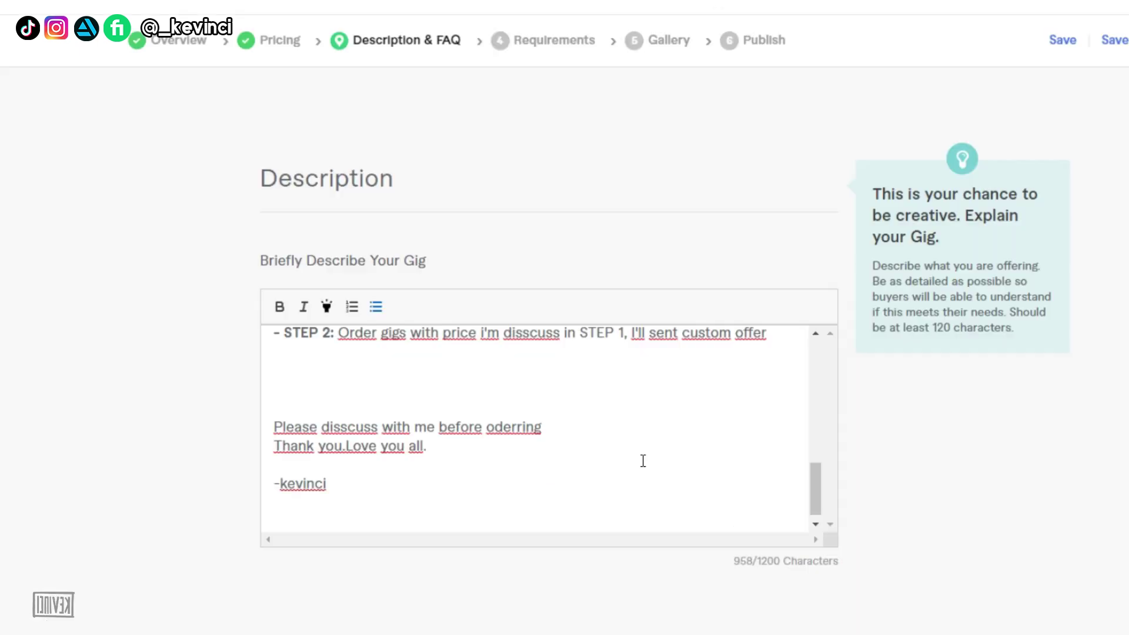
scroll(643, 461, down, 1)
scroll(947, 513, down, 4)
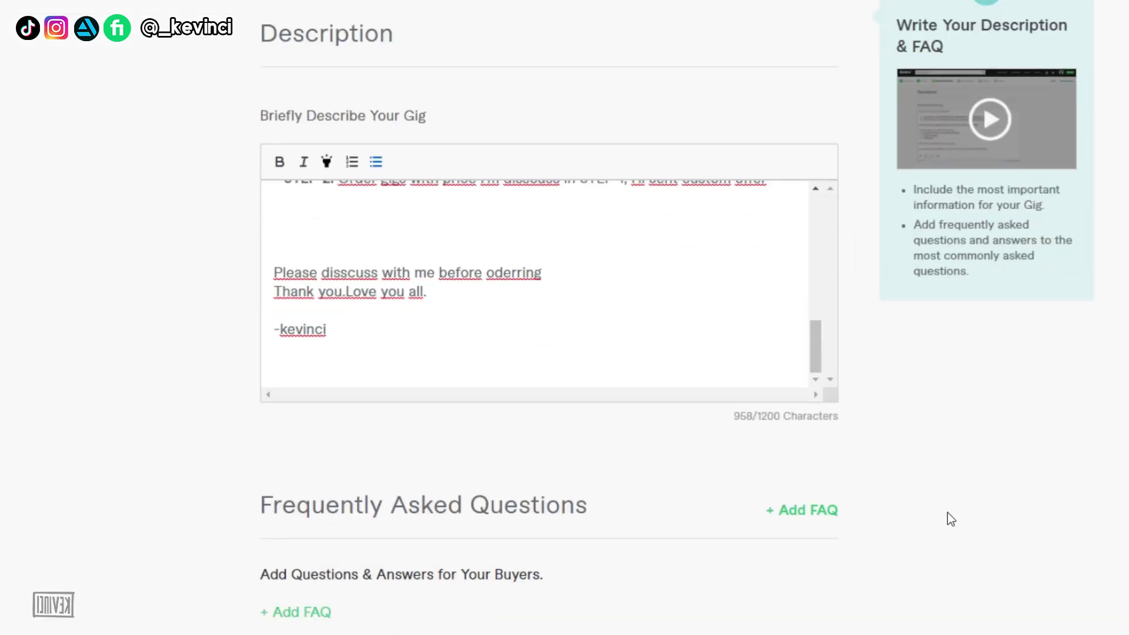
scroll(647, 500, down, 1)
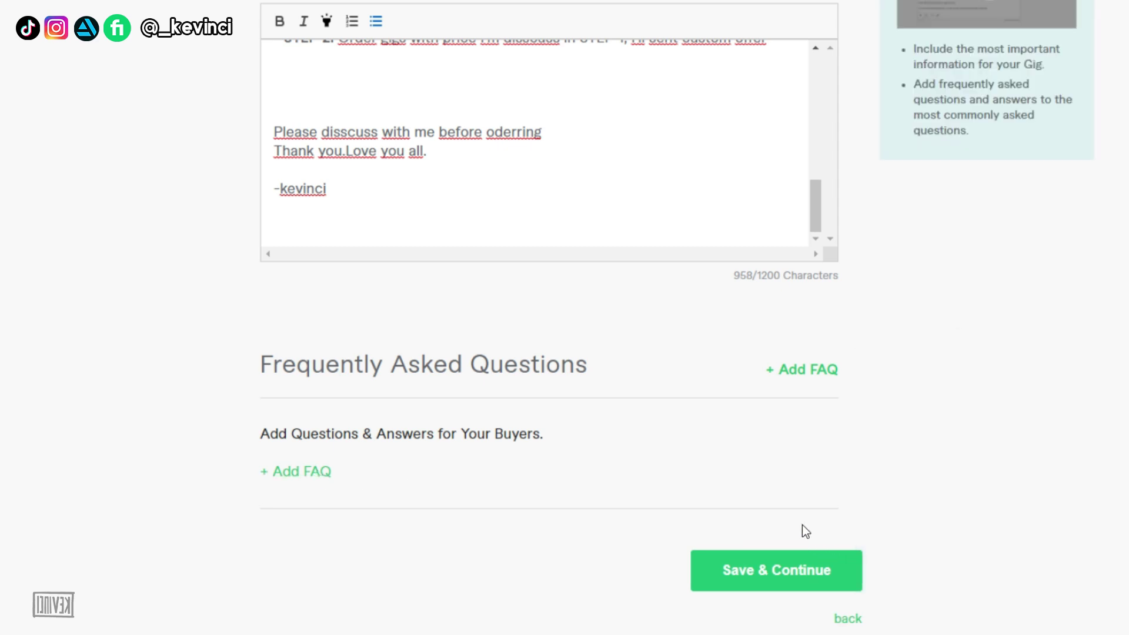
click(779, 565)
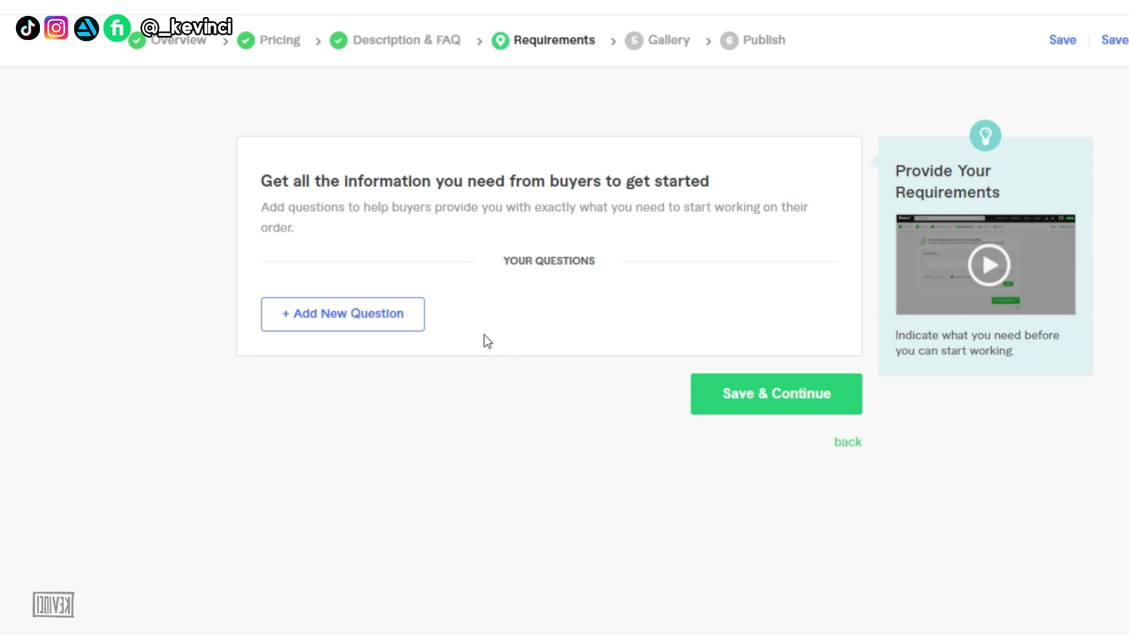
Start a new buyer question and fill it with the attachment request copied from the existing gig's requirements.
click(386, 329)
click(422, 402)
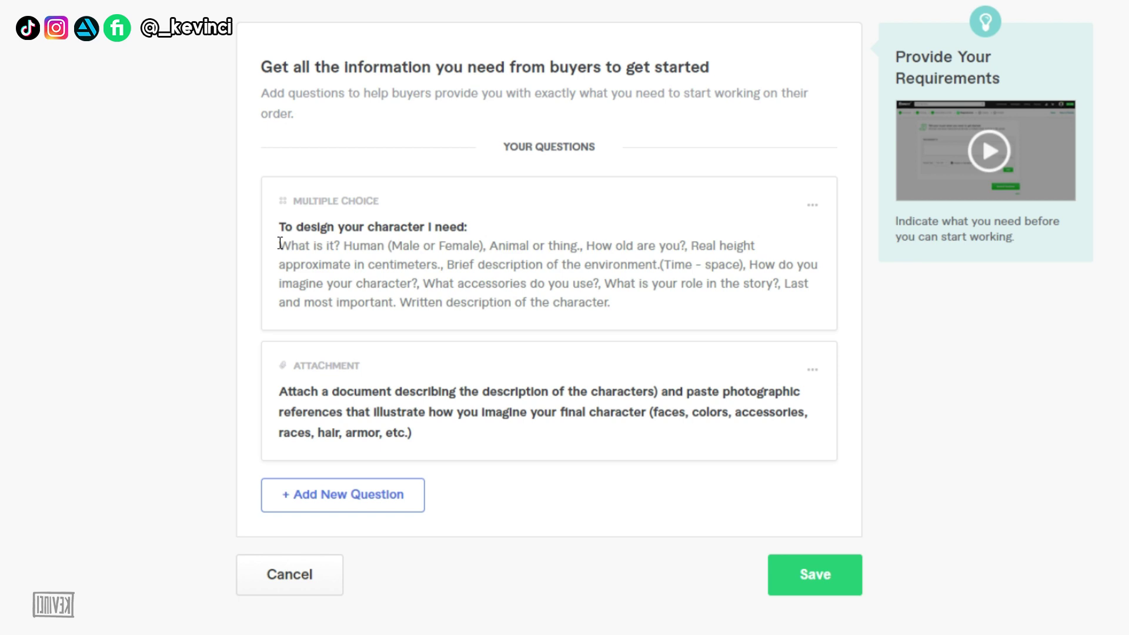
drag(275, 393, 457, 440)
key(ctrl+c)
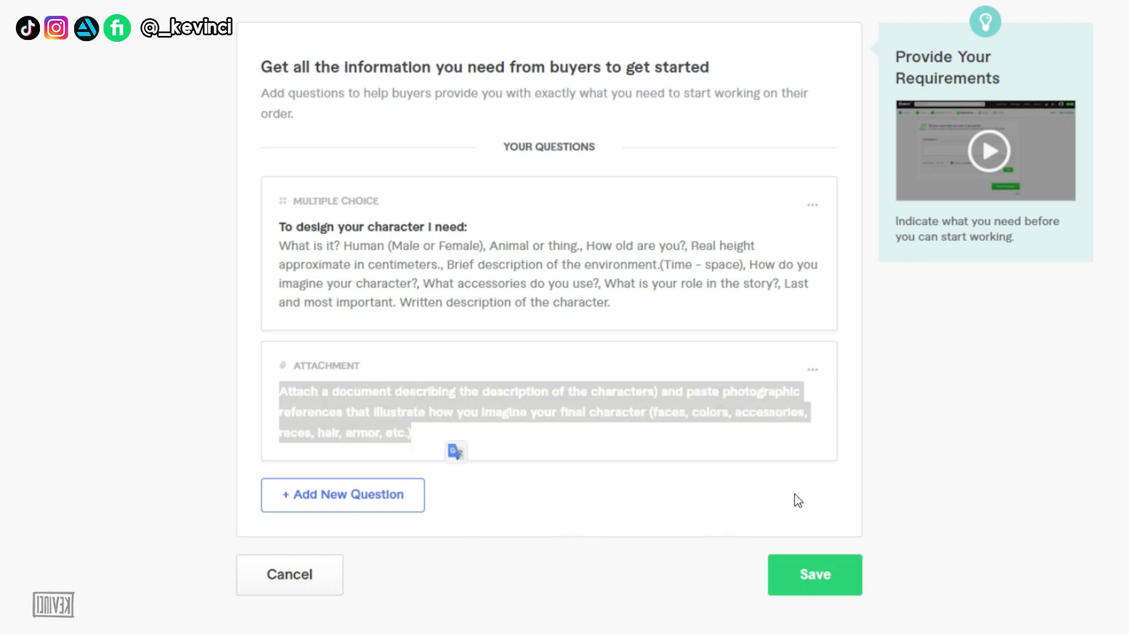
scroll(756, 159, up, 2)
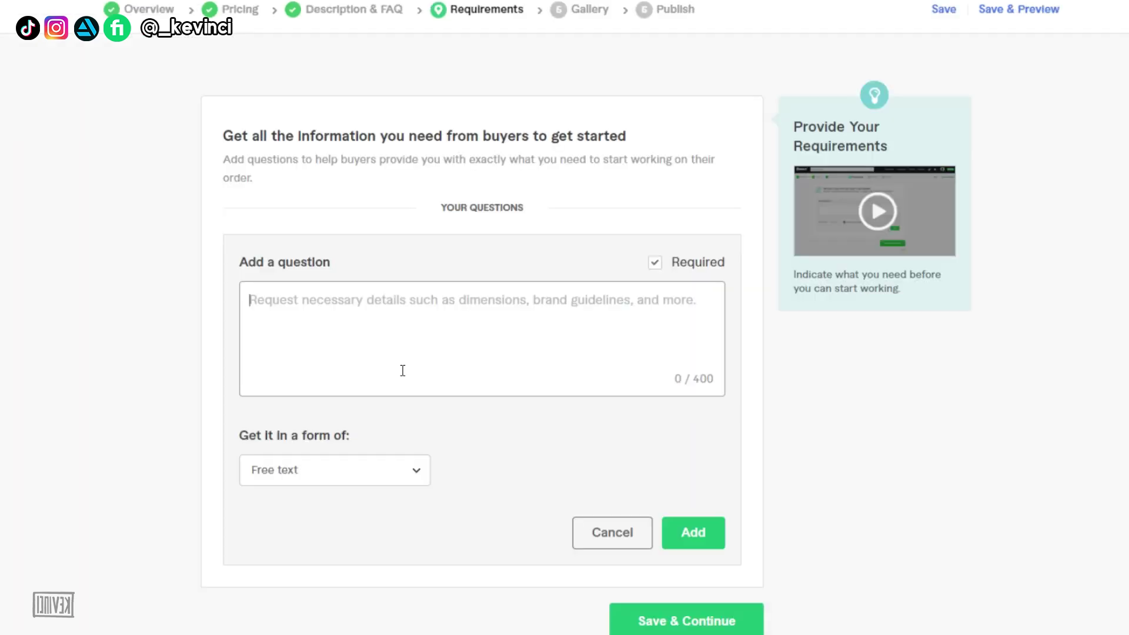
key(ctrl+v)
Set the question's answer form to Attachment, append "PDF or Docs" to its text and add it.
click(378, 471)
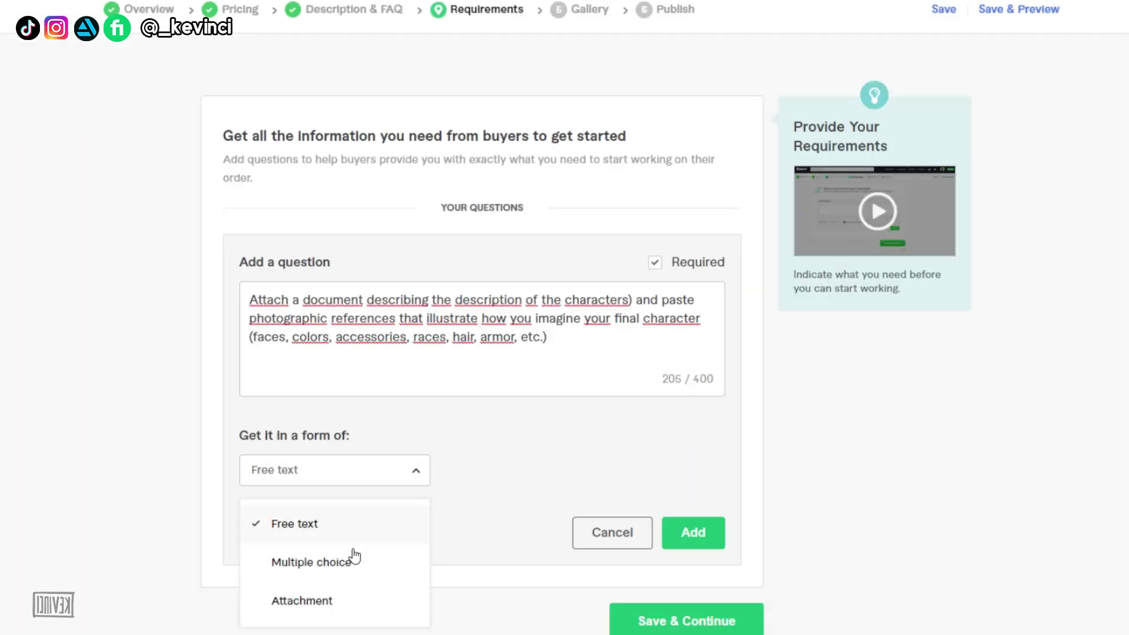
click(331, 614)
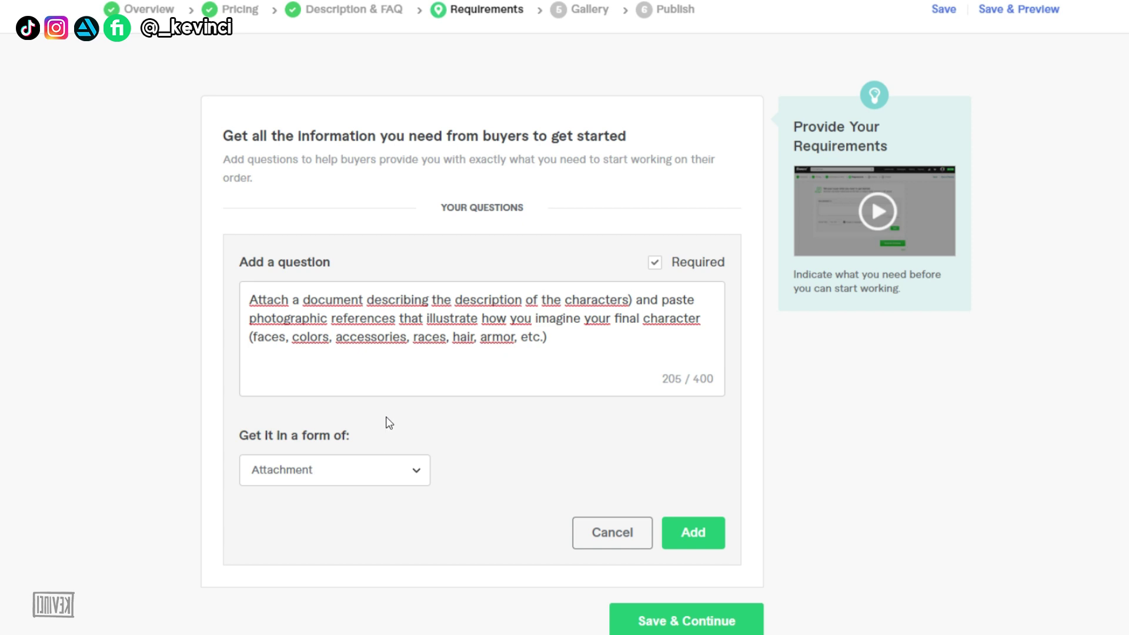
click(557, 352)
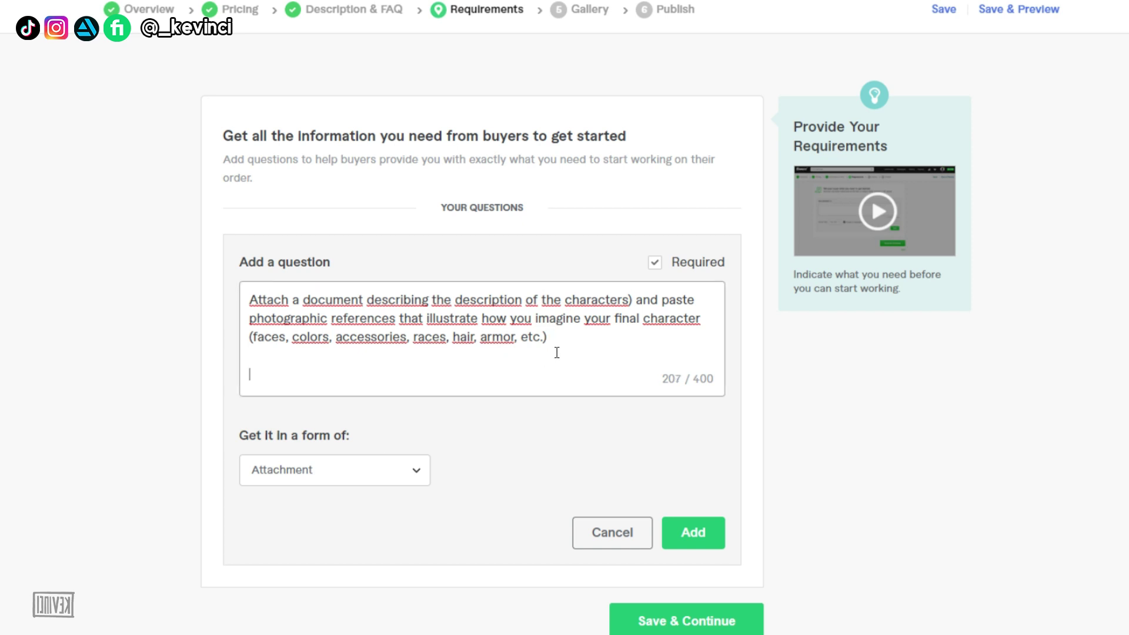
text(PDF or Docs)
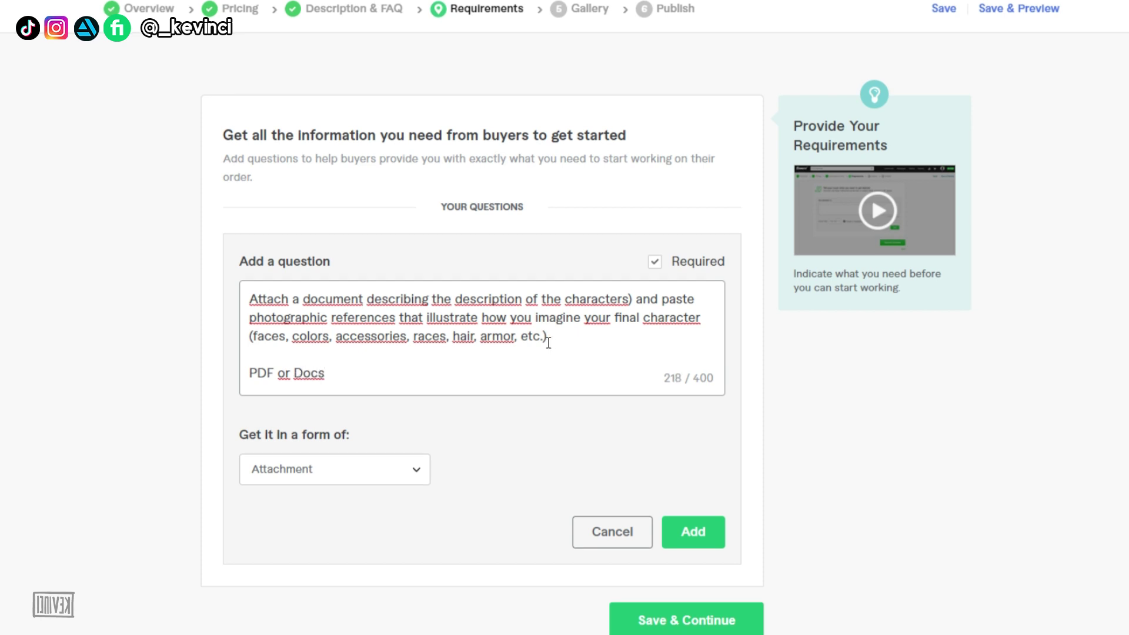
scroll(547, 344, down, 2)
click(685, 429)
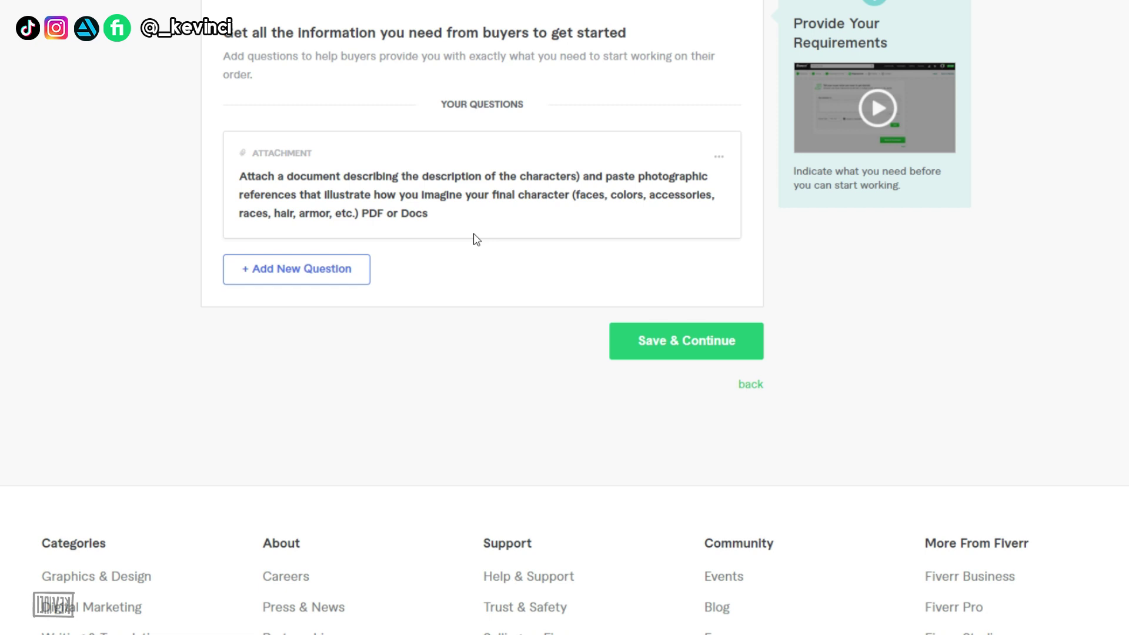
Save the requirements and examine the gallery's upload sections for video, photos, audio and PDFs.
click(665, 345)
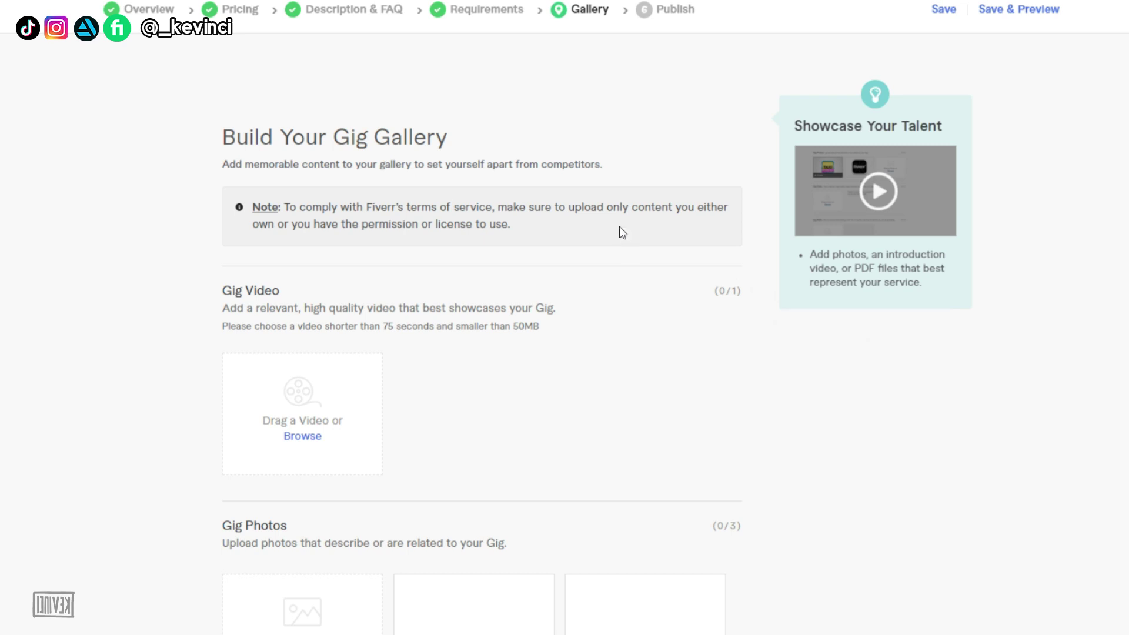
scroll(620, 227, down, 4)
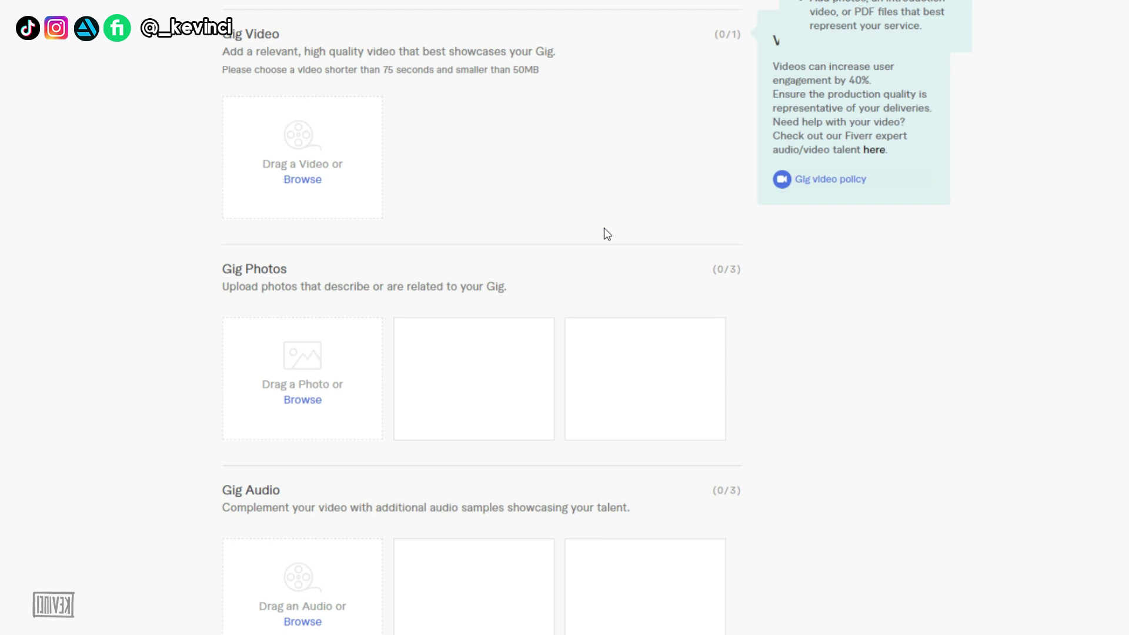
scroll(605, 233, down, 8)
scroll(602, 225, up, 10)
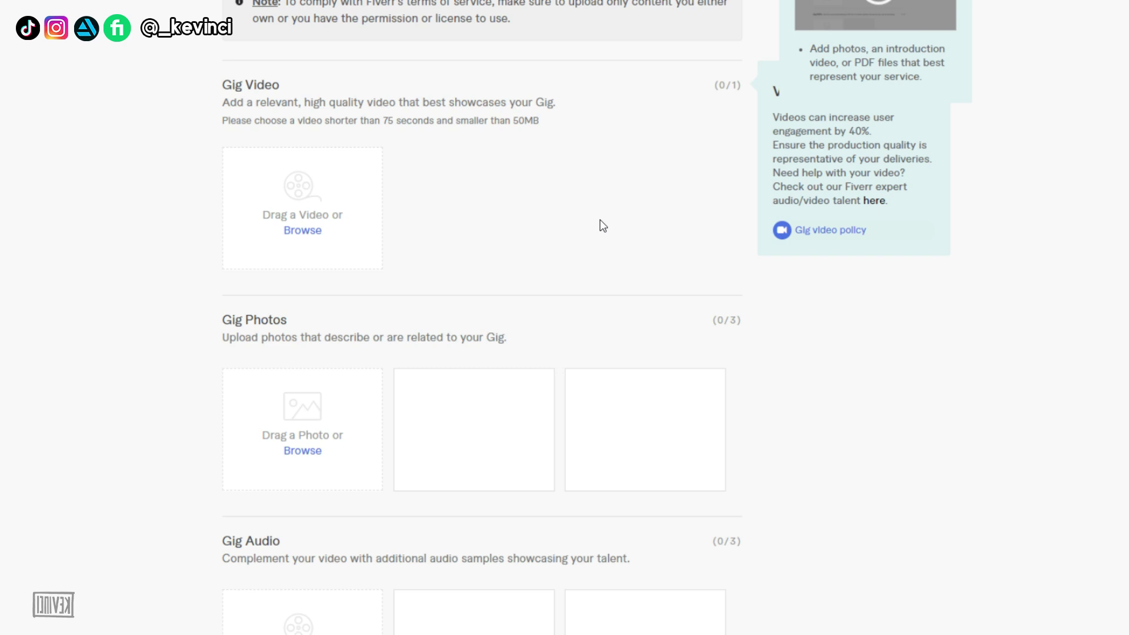
scroll(601, 223, down, 9)
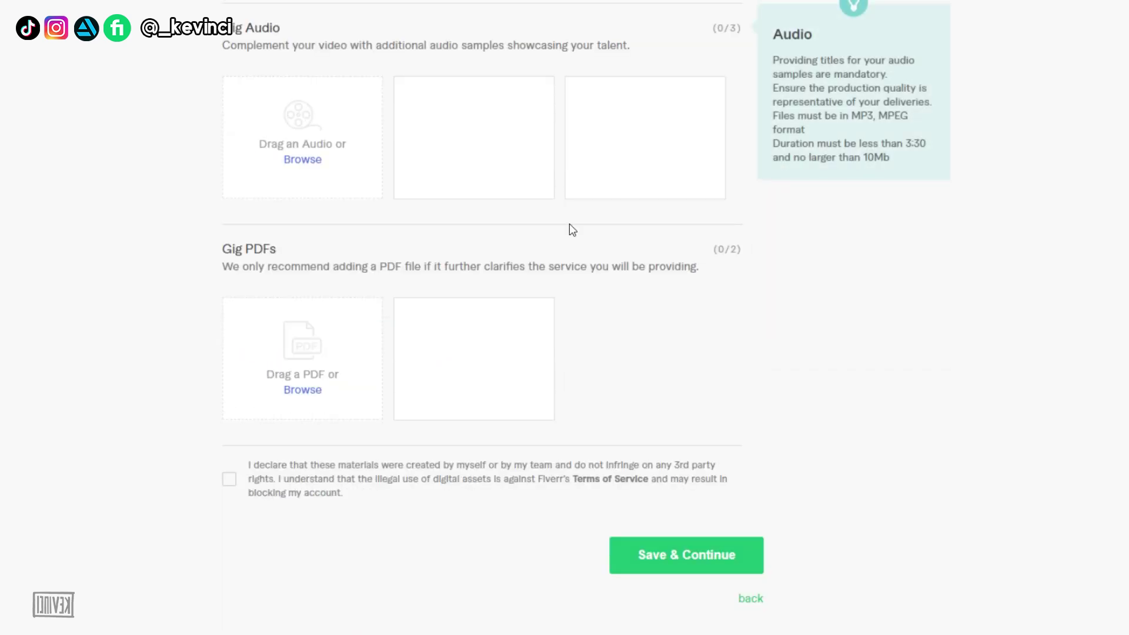
scroll(573, 228, up, 5)
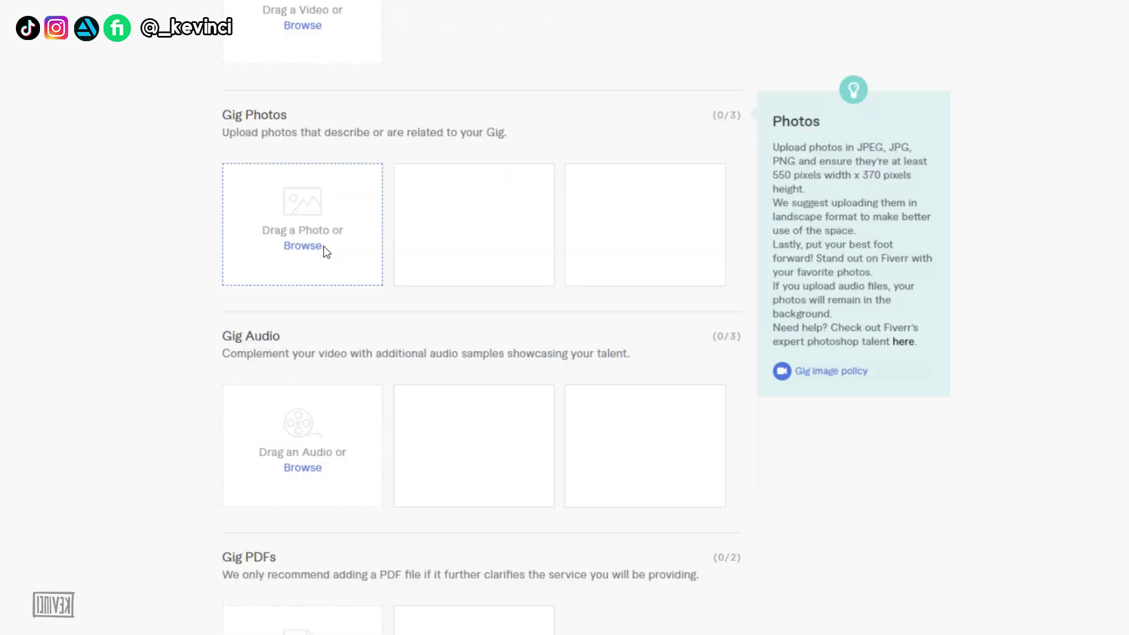
scroll(345, 108, up, 1)
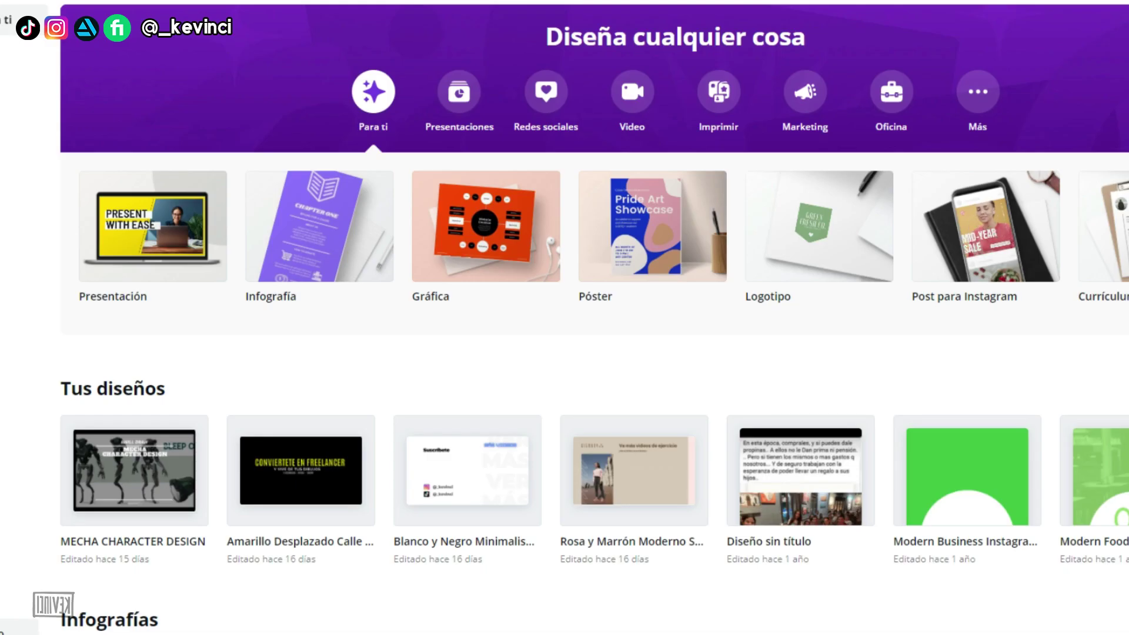
Create a new Canva design with a custom size of 550 × 370 px.
scroll(553, 194, down, 1)
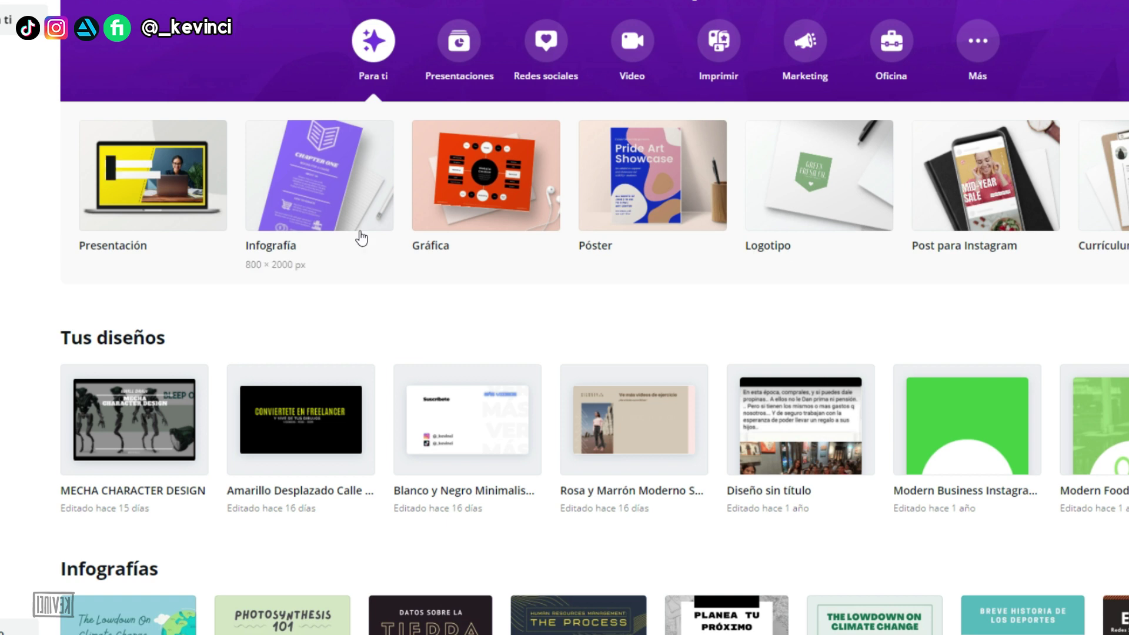
scroll(177, 341, down, 2)
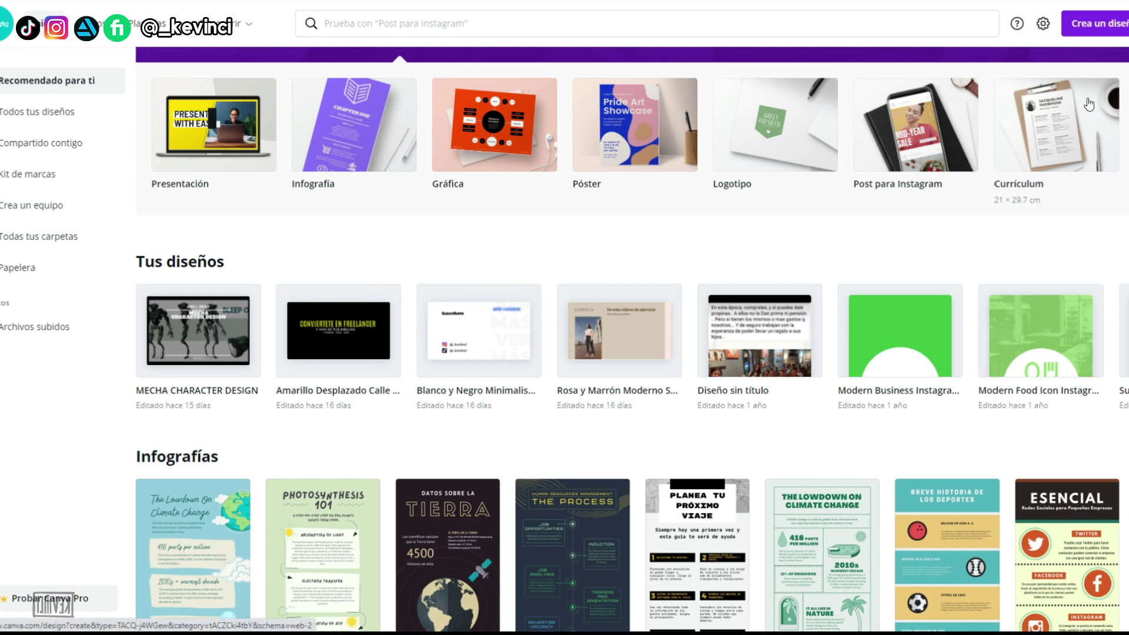
click(1091, 34)
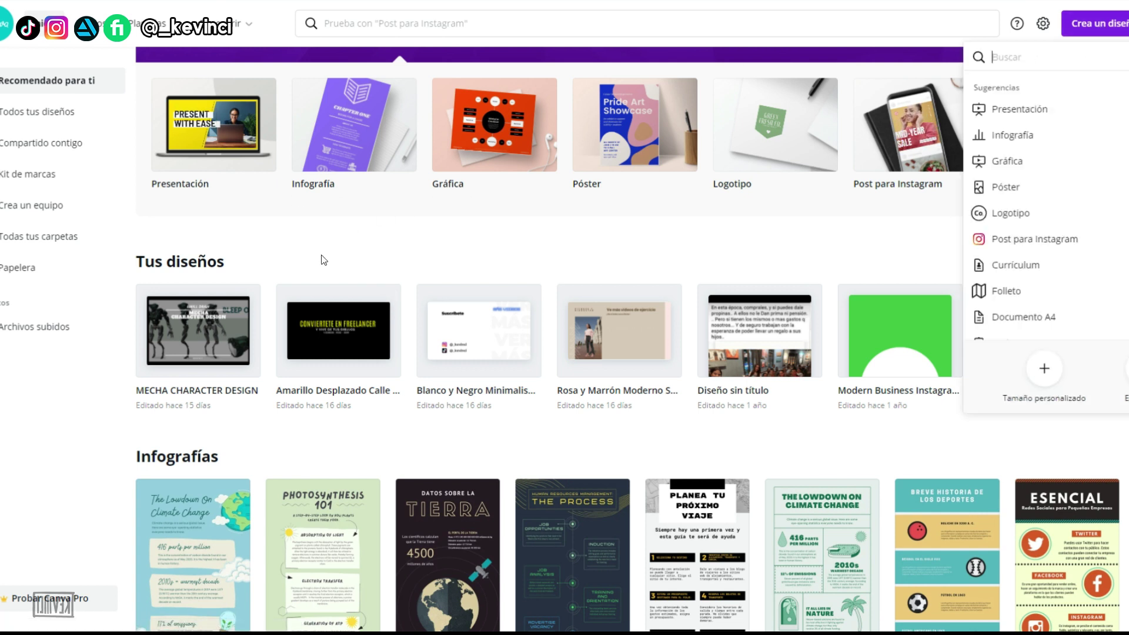
click(287, 266)
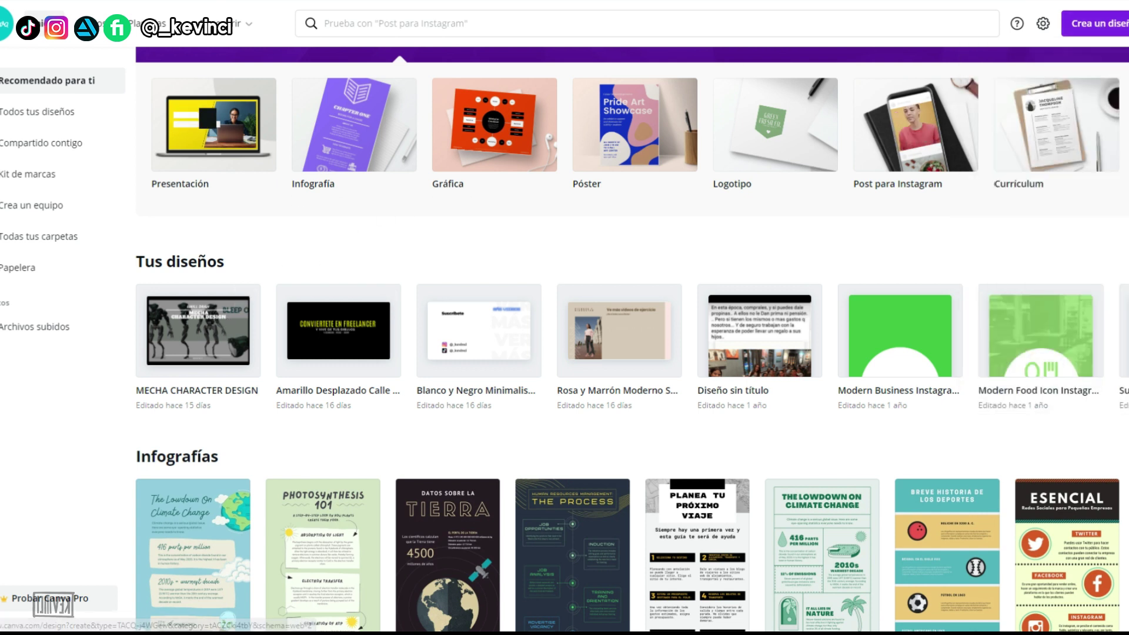
click(1094, 23)
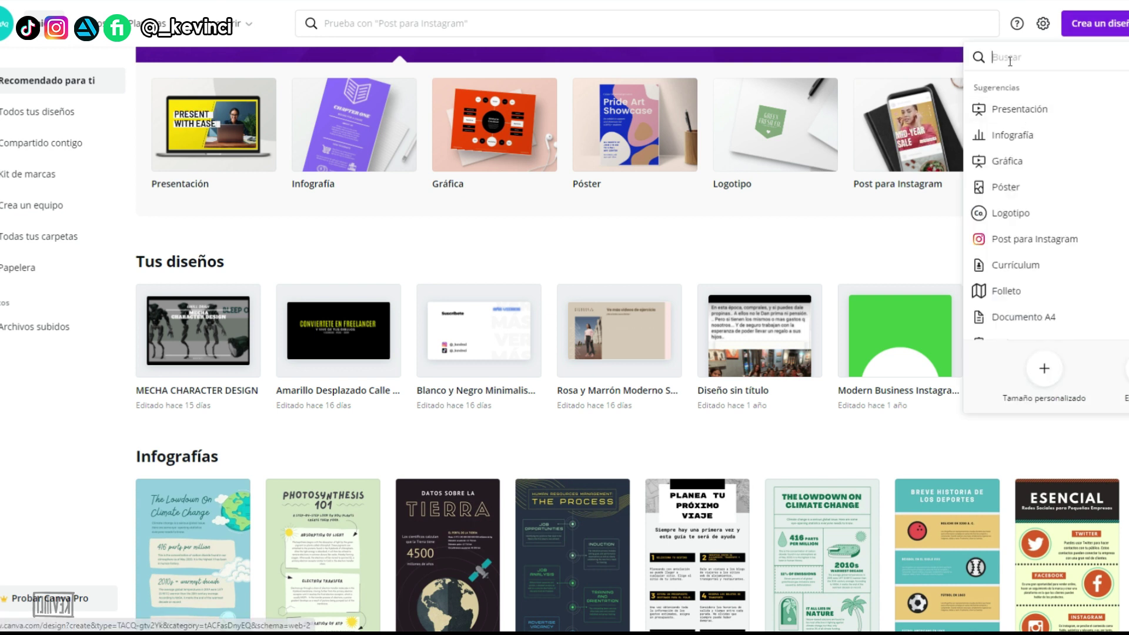
click(1046, 368)
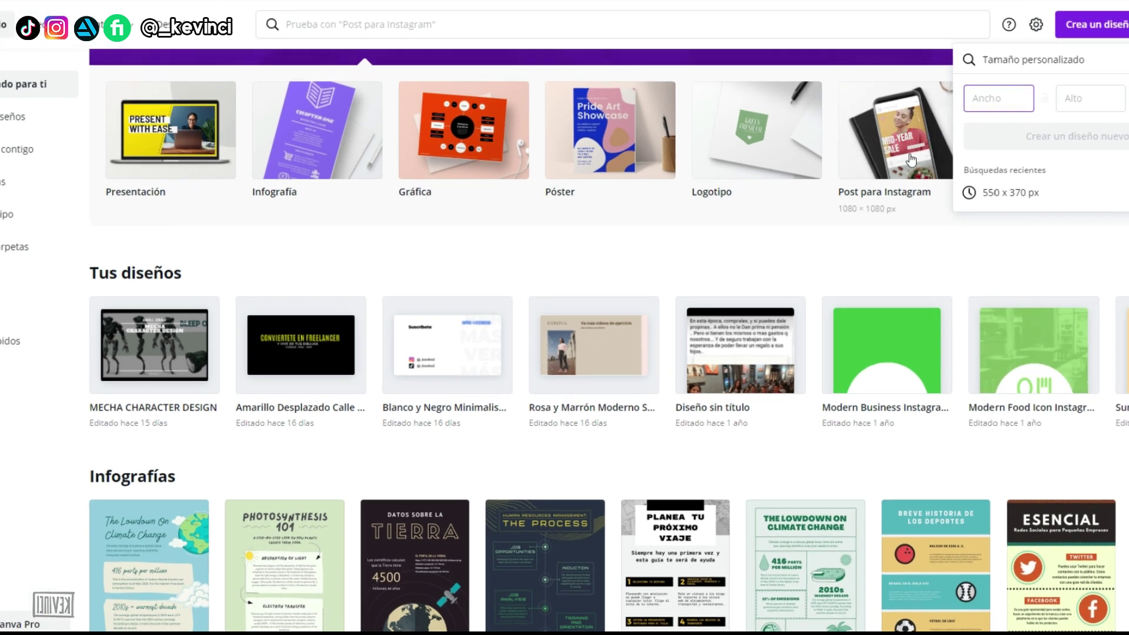
text(550)
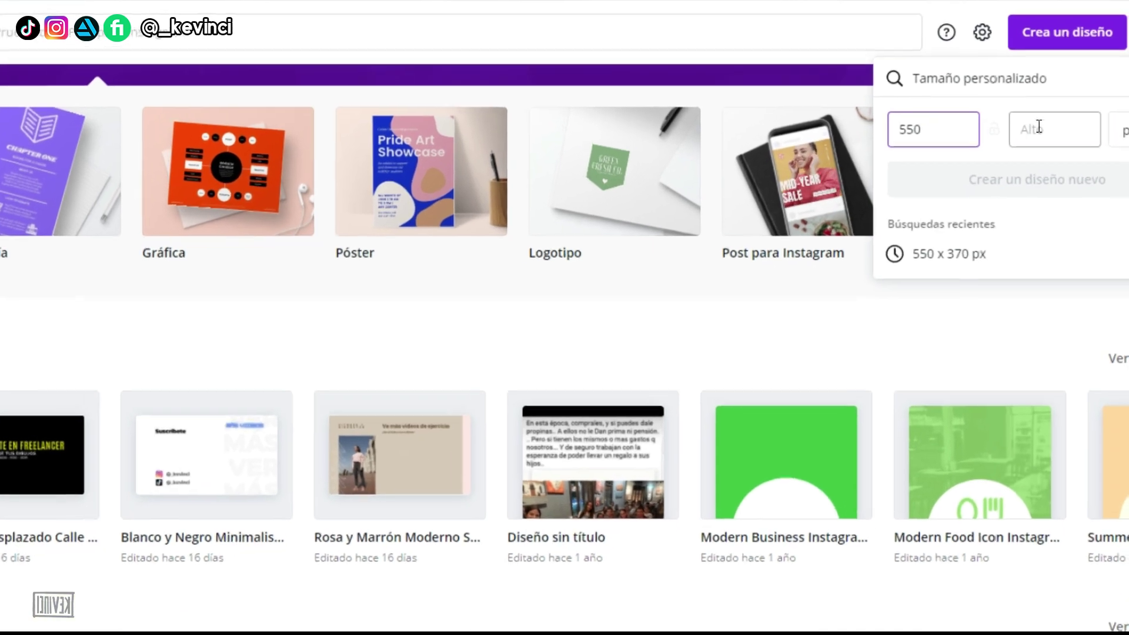
click(1039, 126)
text(370)
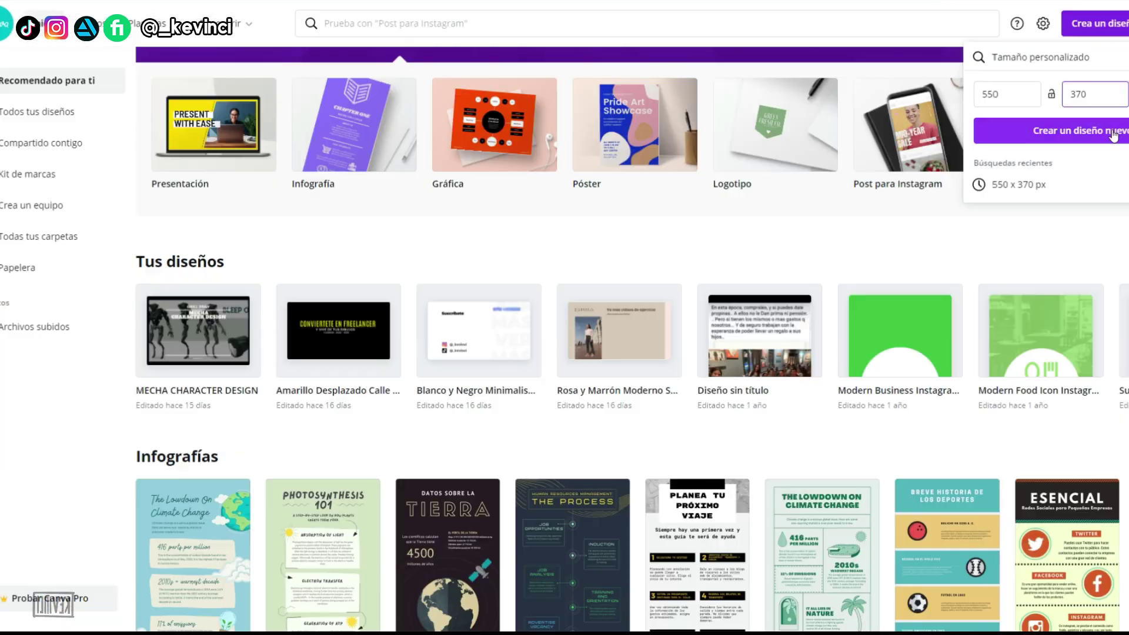
click(1114, 135)
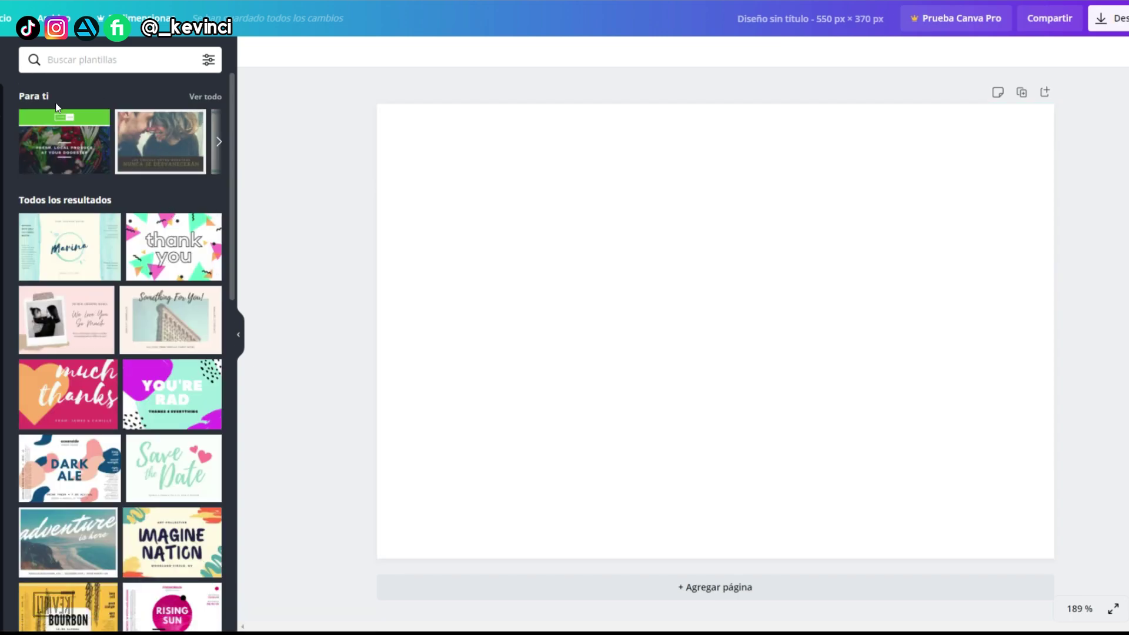
Upload the GingerFinalFInal character sheet image from the computer to the design's uploads.
click(4, 236)
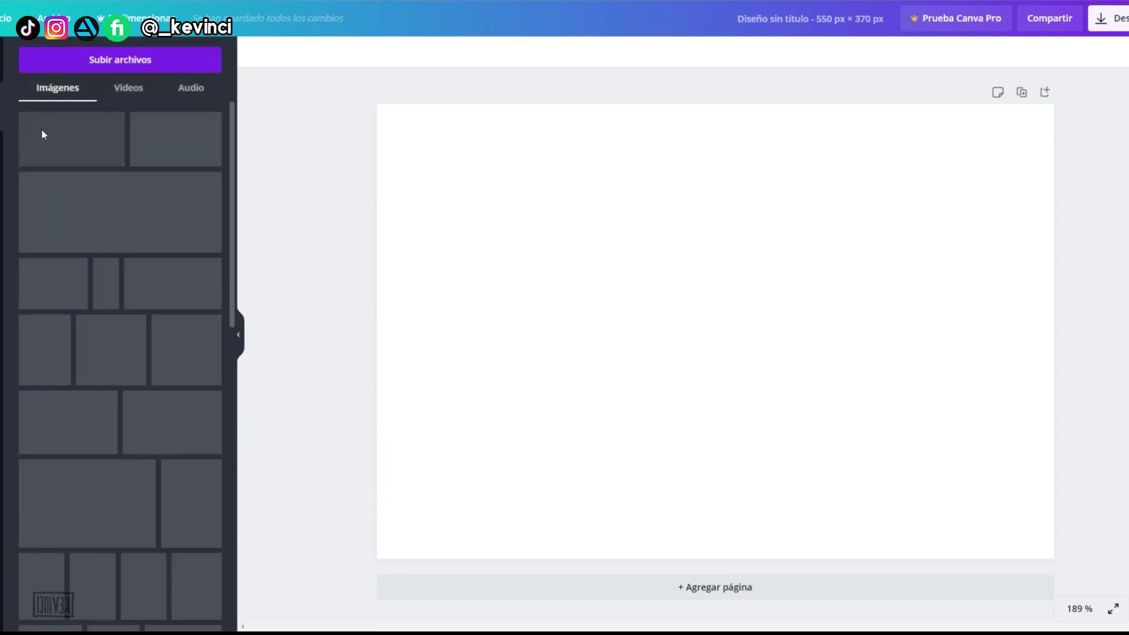
click(120, 60)
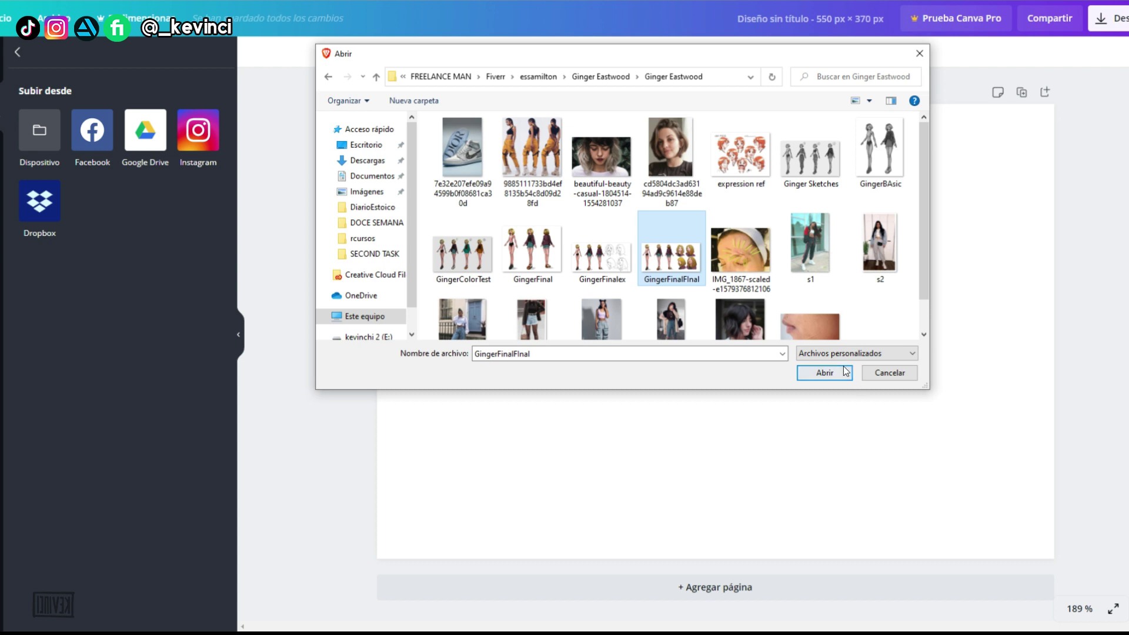
click(845, 371)
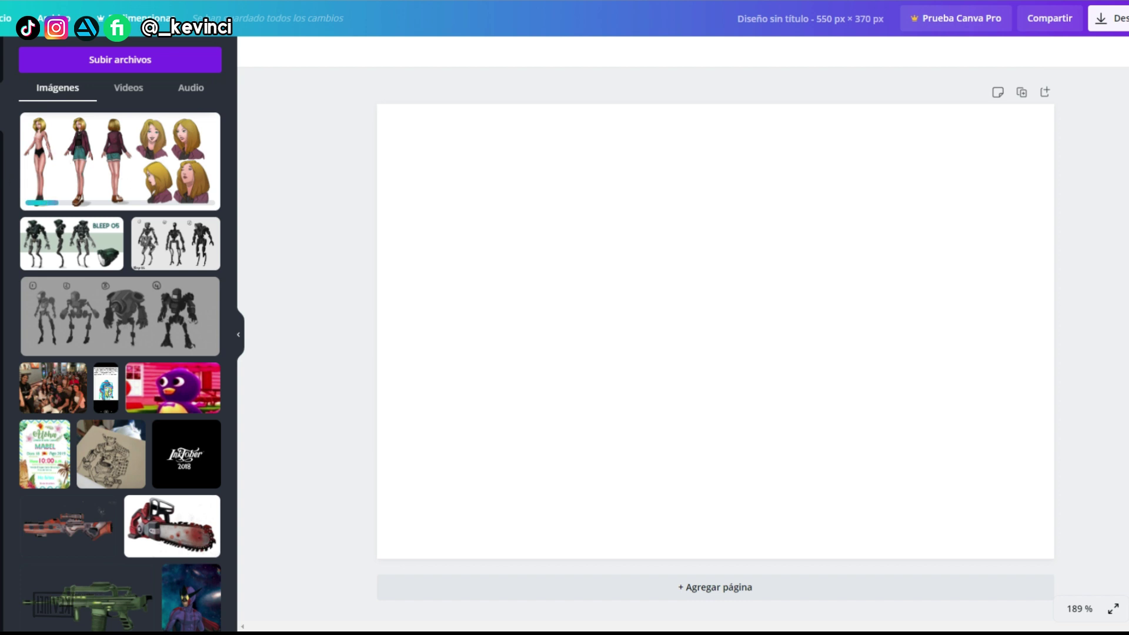
Apply the cover page of the "Azul y Blanco Boda Fotografía Certificado de Regalo" template and replace its photo with the uploaded character sheet.
click(2, 74)
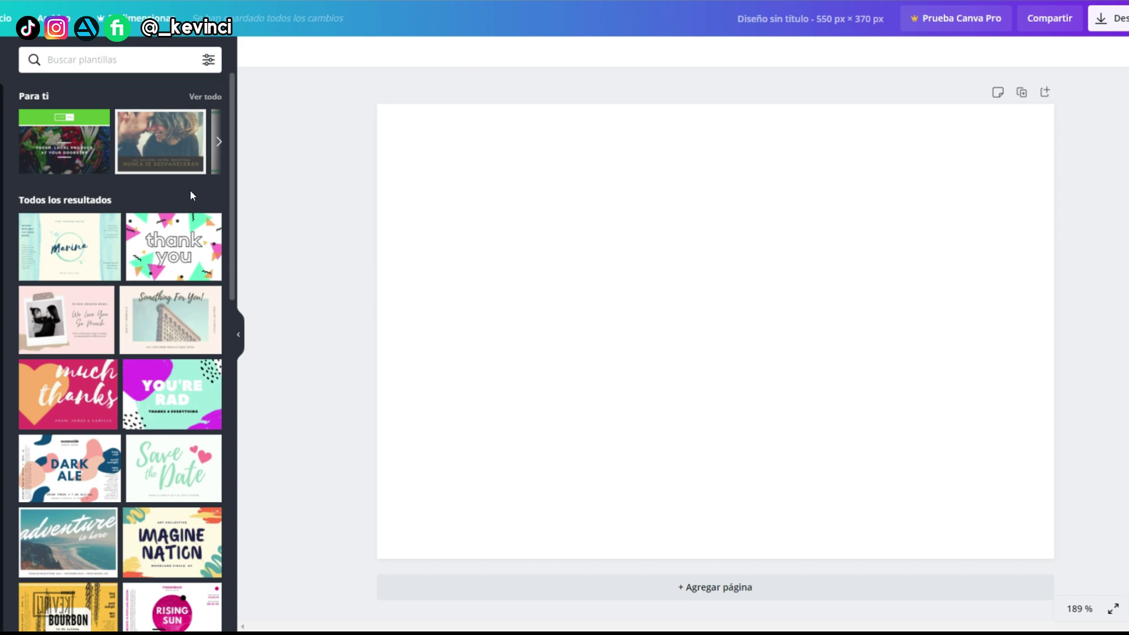
scroll(188, 194, down, 1)
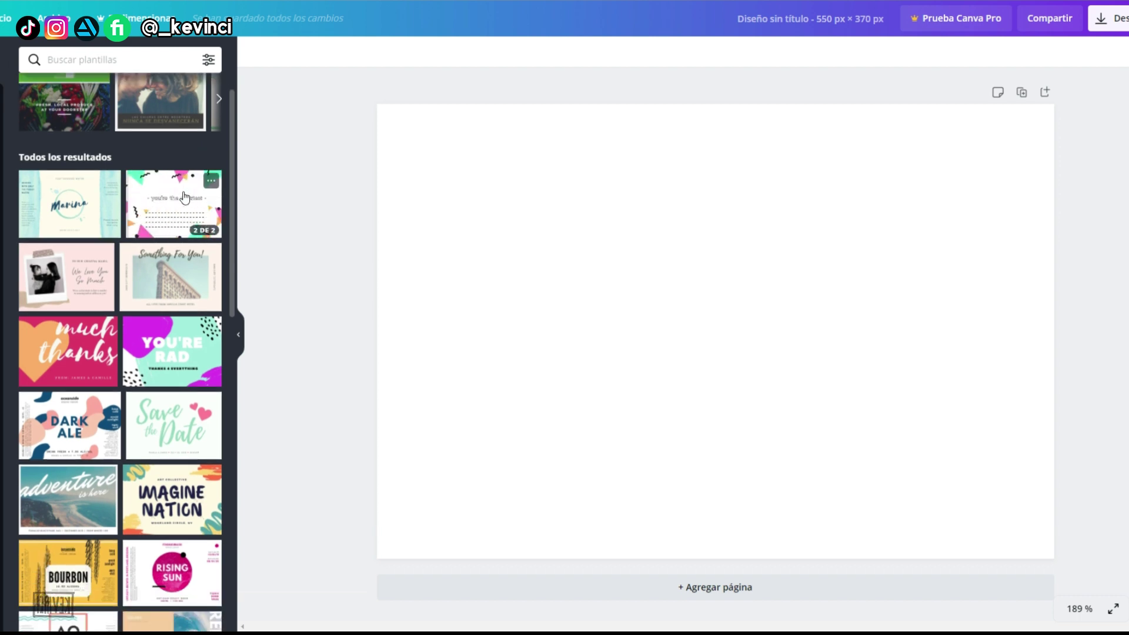
scroll(185, 196, down, 10)
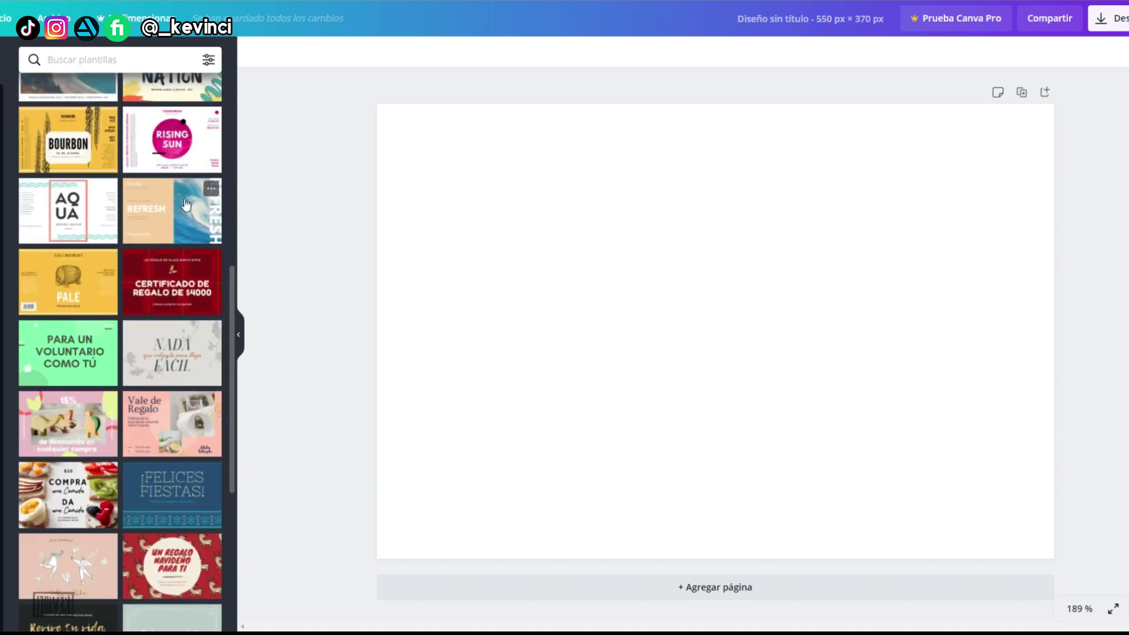
scroll(180, 200, down, 5)
scroll(187, 223, down, 7)
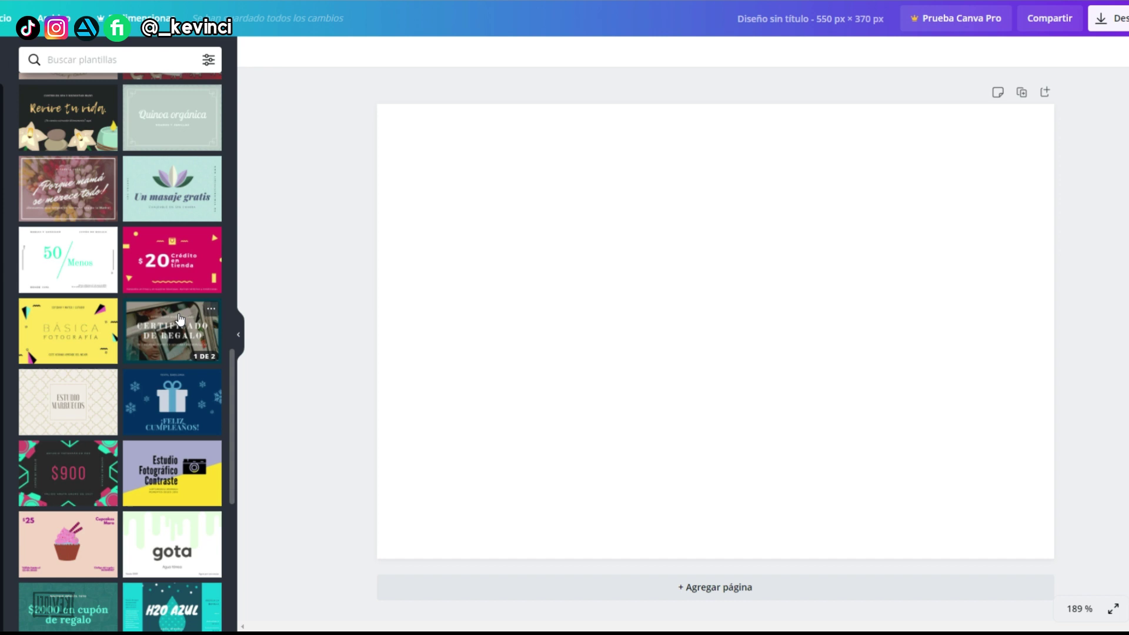
click(169, 324)
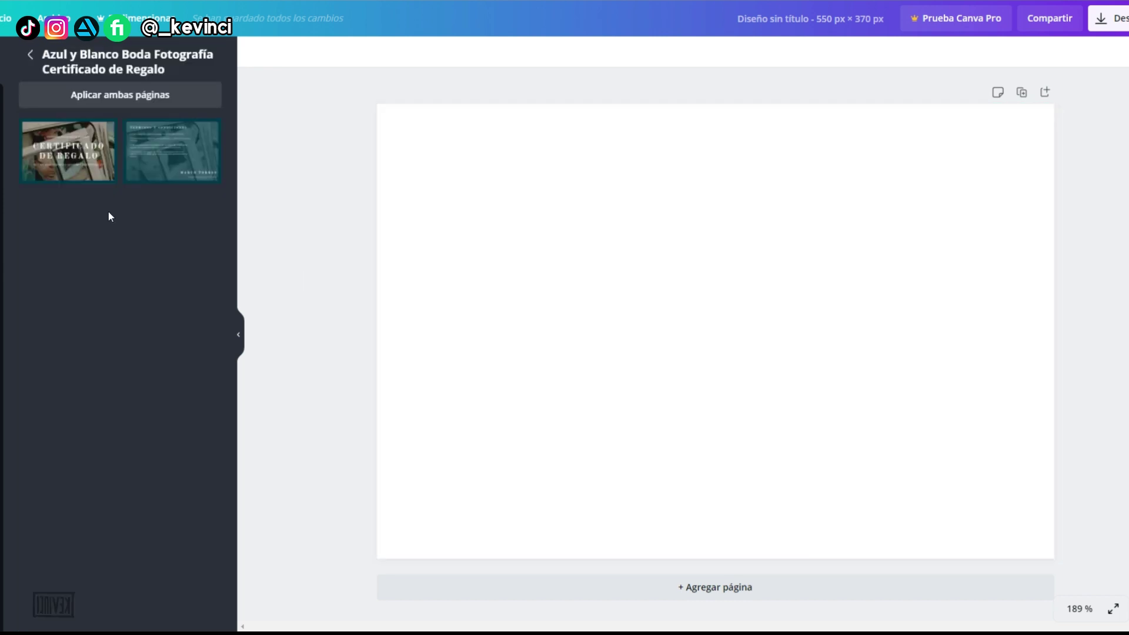
drag(105, 173, 221, 190)
drag(584, 253, 583, 254)
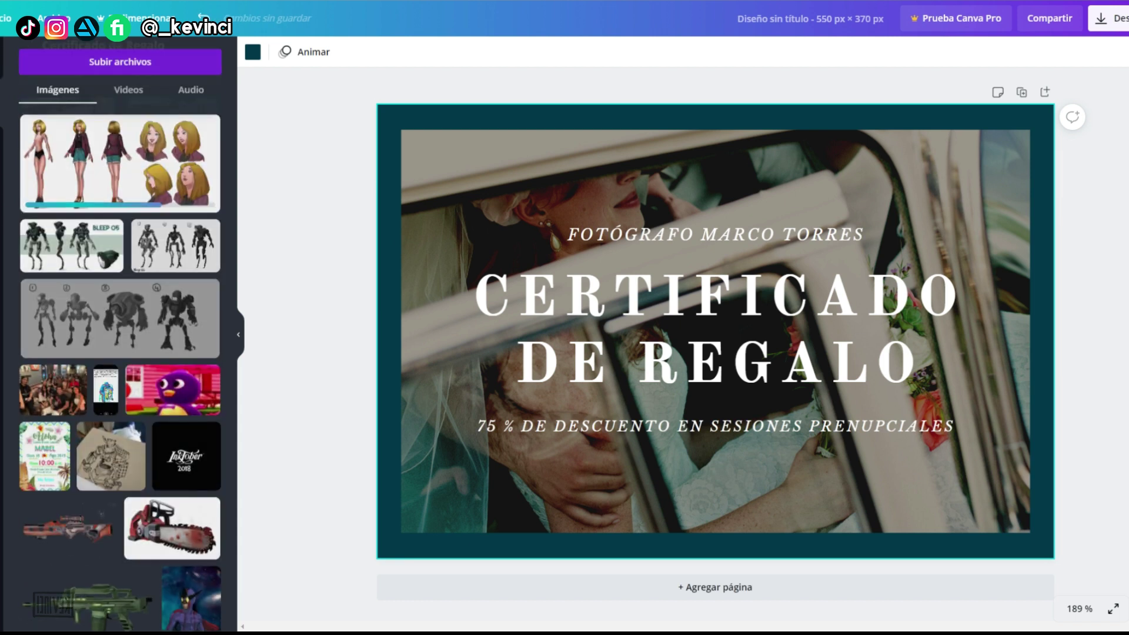
drag(206, 153, 534, 199)
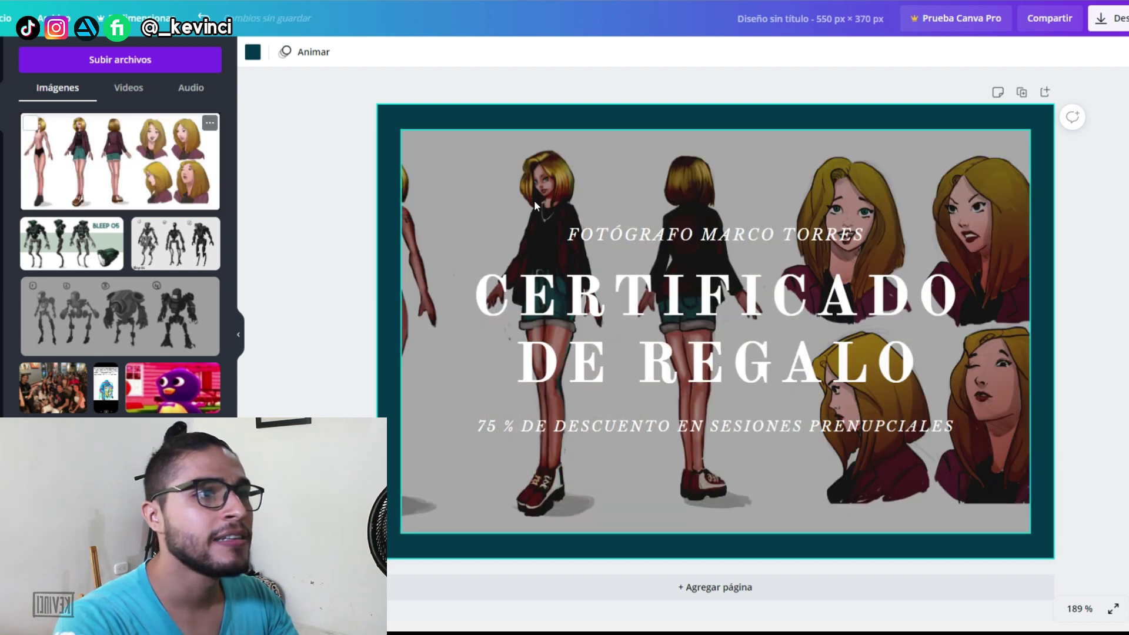
Replace the "CERTIFICADO DE REGALO" title with "CHARACTER DESIGN FOR ANOMATION".
click(800, 290)
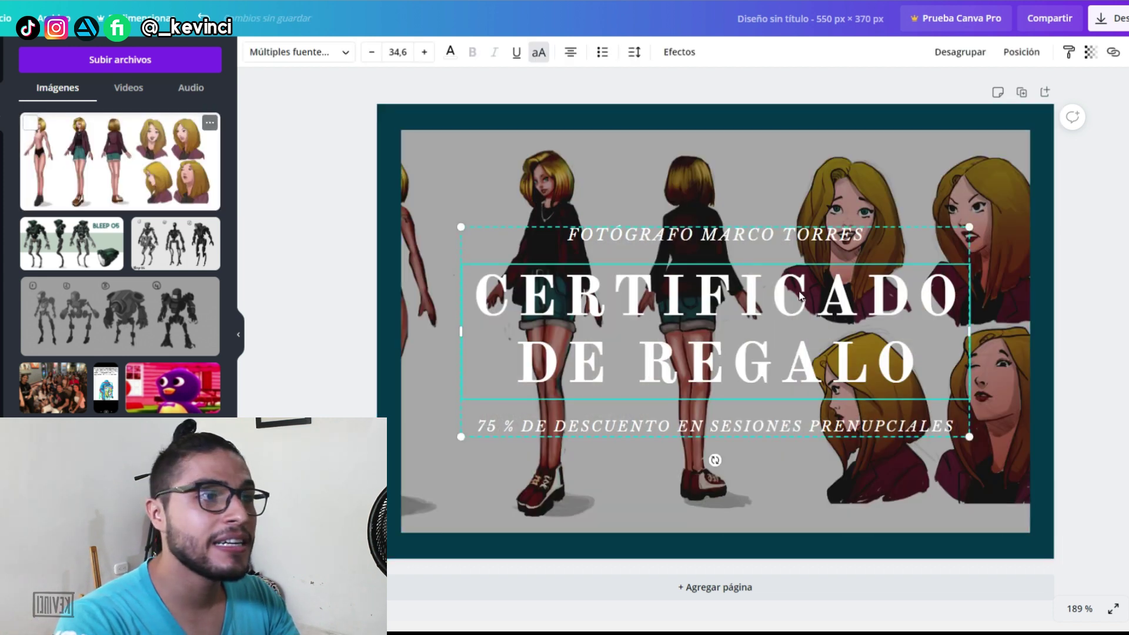
double_click(800, 290)
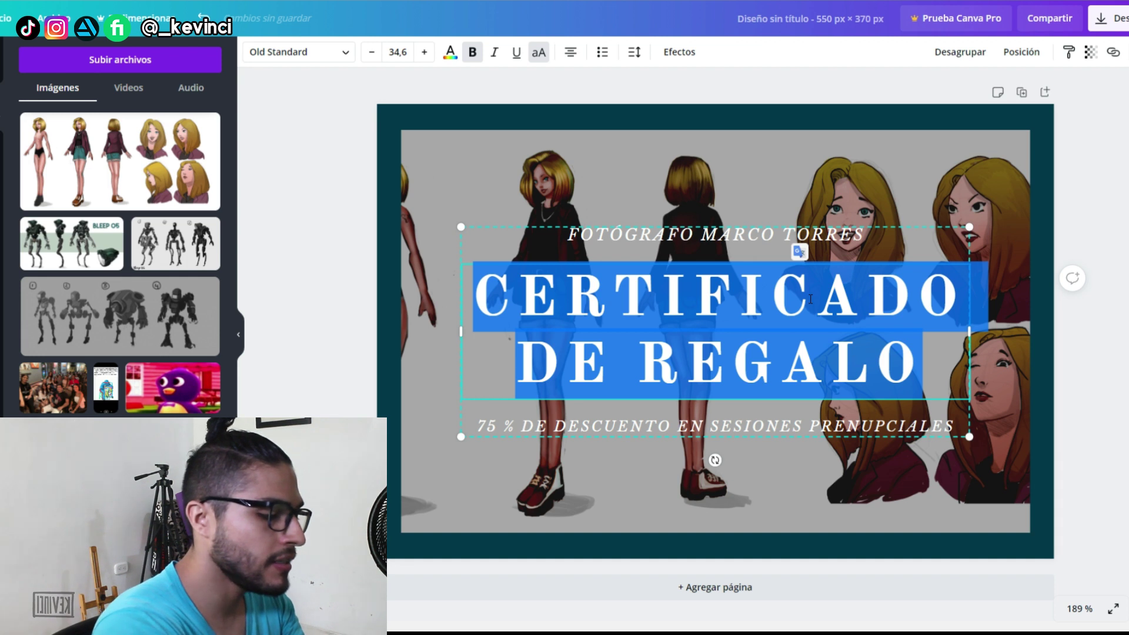
text(CHARACTER DE)
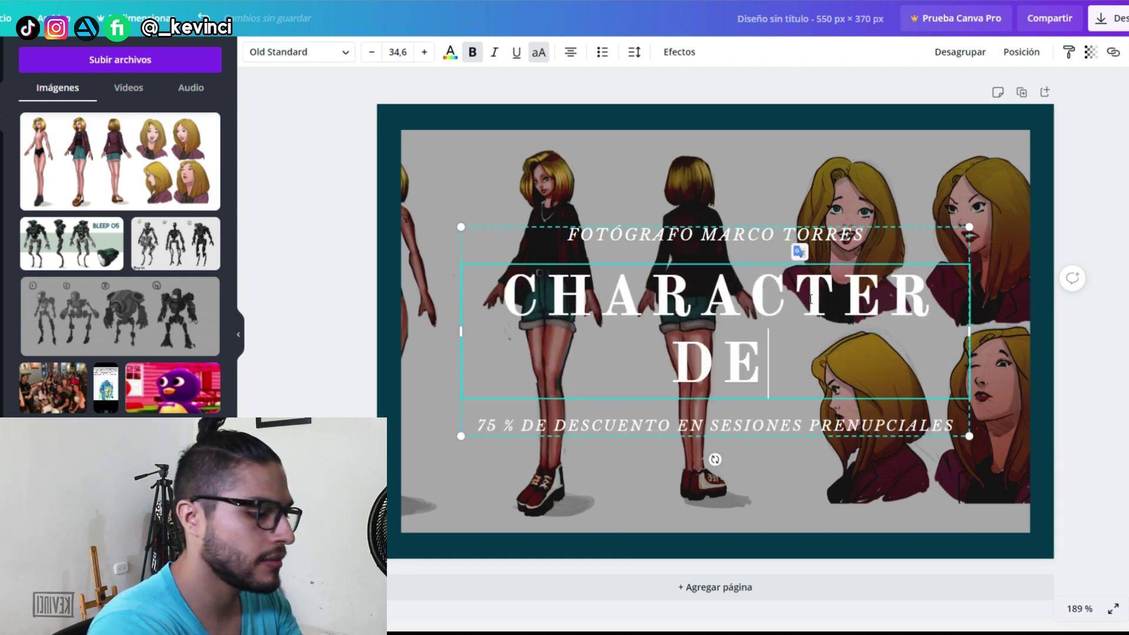
text(SIGN)
key(Return)
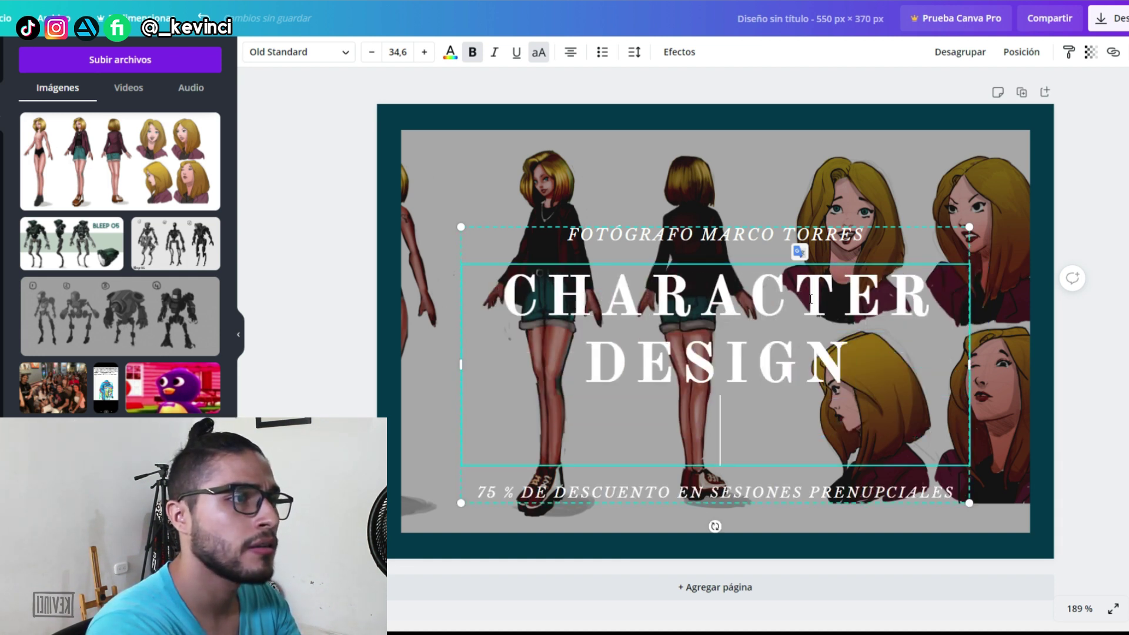
text(FOR )
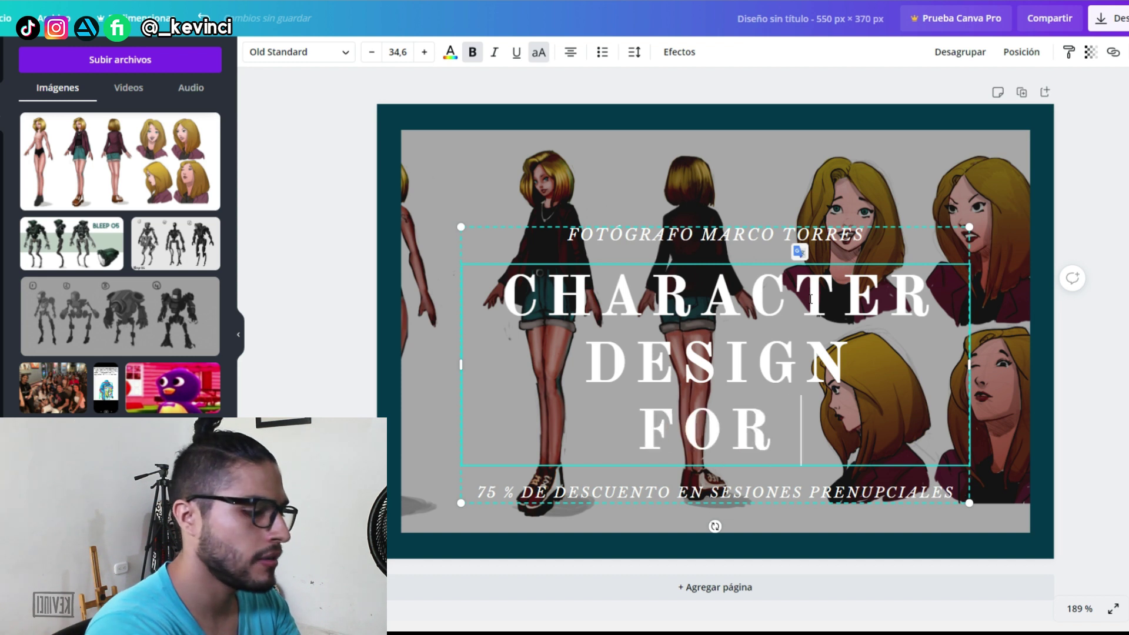
text(ANOMATION)
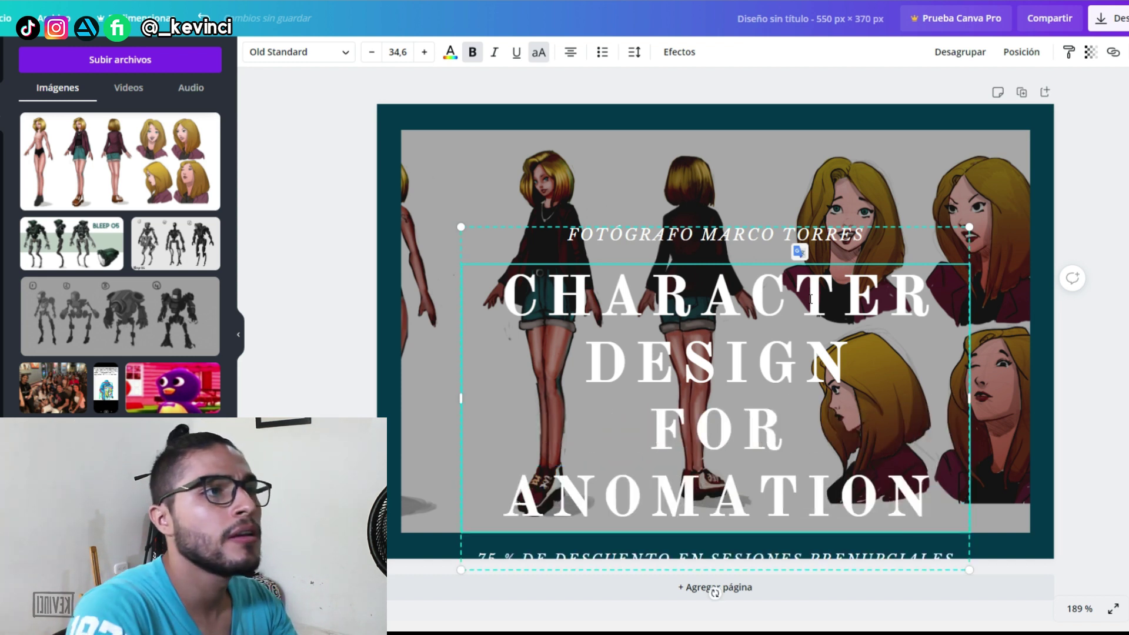
Replace the small line above the title with "I WILL" and move the text group higher on the page.
double_click(820, 234)
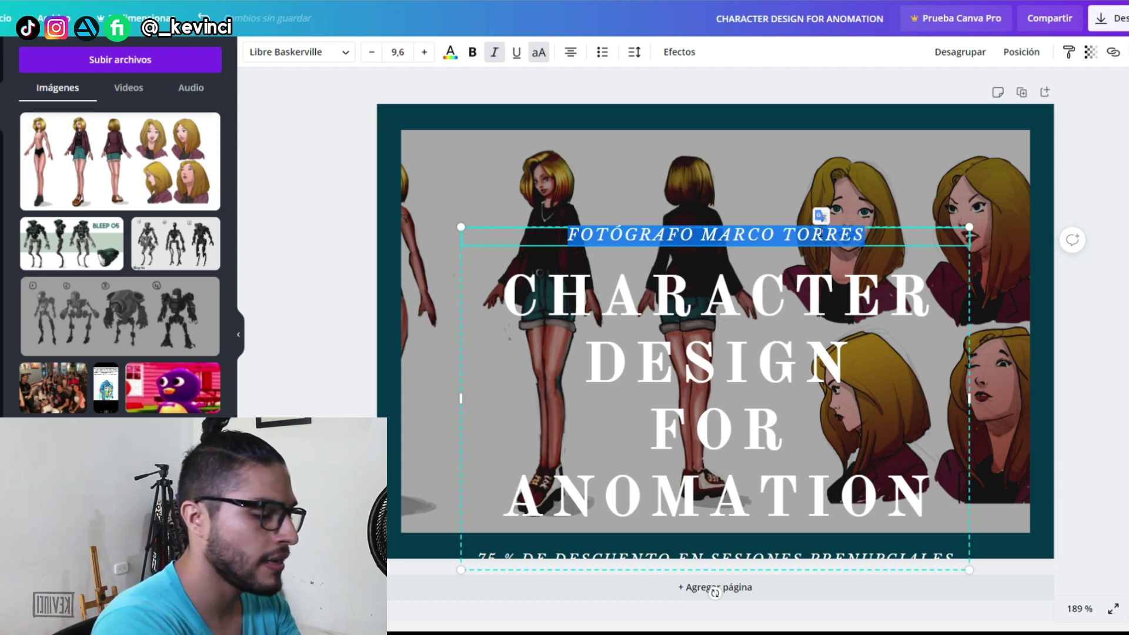
text(I WILL)
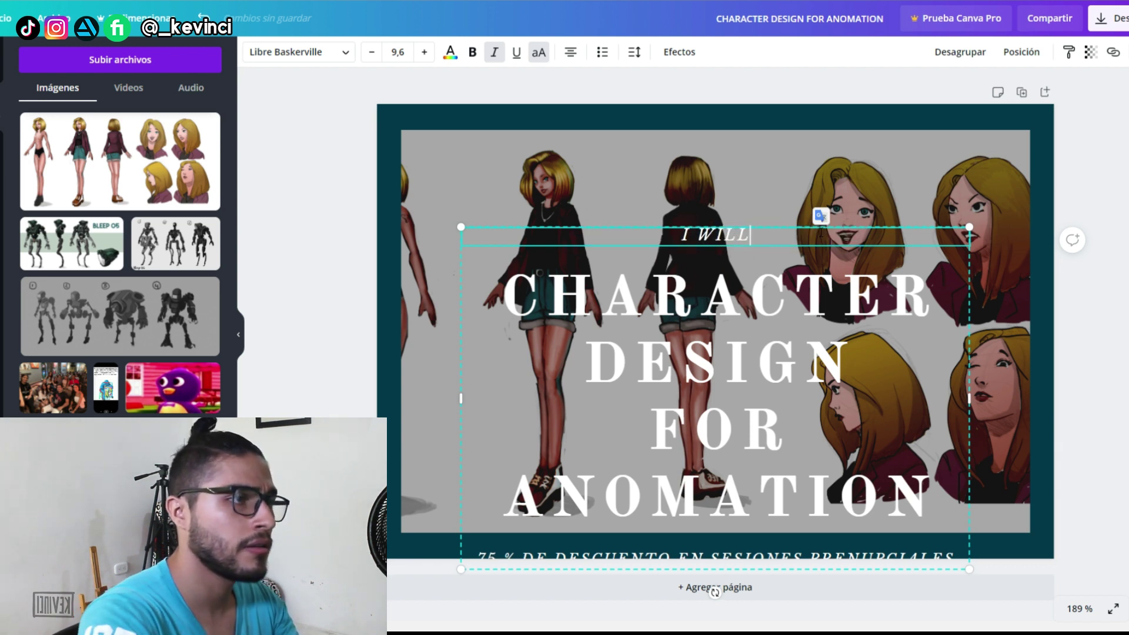
click(808, 305)
drag(809, 304, 811, 240)
Reduce the whole title's font size to 22.6.
double_click(729, 355)
drag(932, 444, 393, 117)
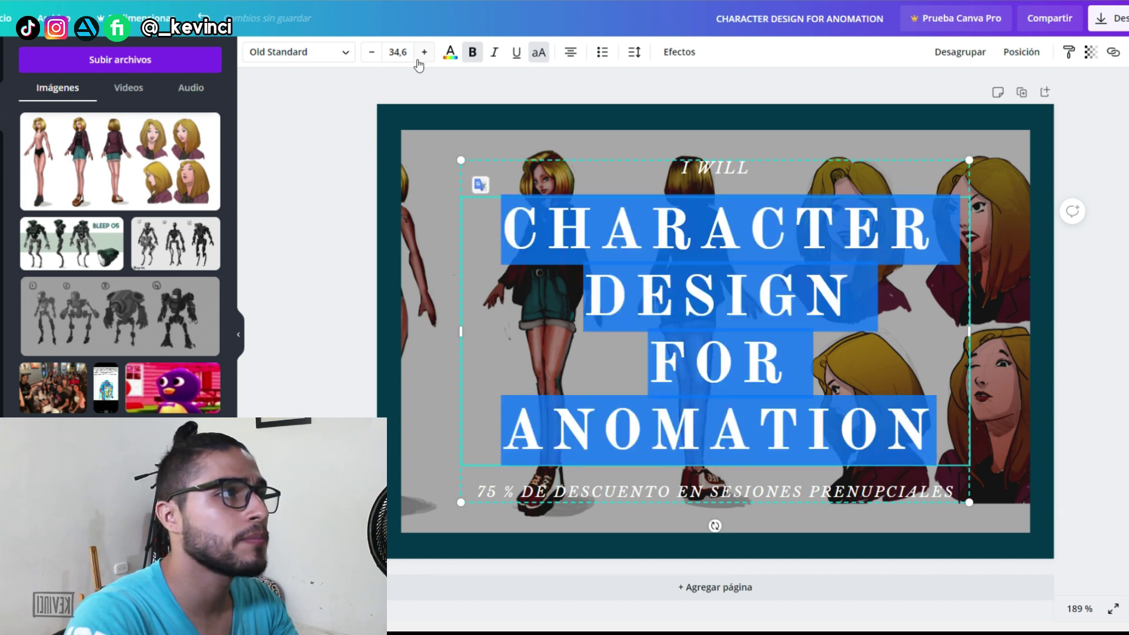
click(372, 51)
click(372, 52)
click(371, 51)
click(372, 51)
click(372, 52)
click(372, 51)
click(372, 51)
click(372, 52)
click(372, 51)
click(372, 52)
click(371, 51)
click(372, 52)
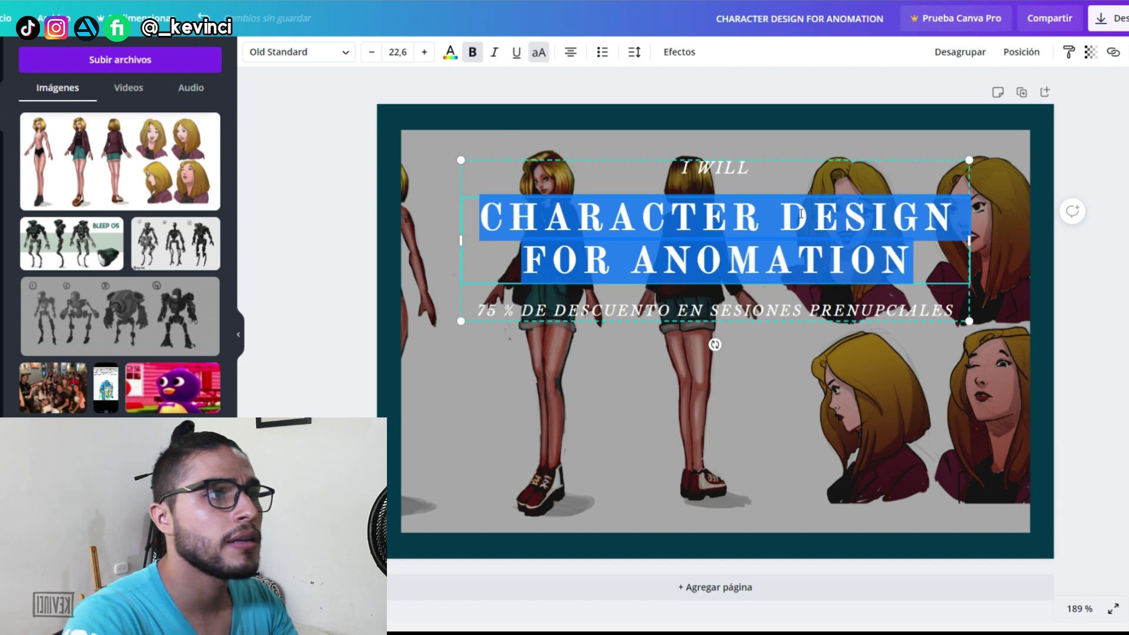
Move the text group down towards the page's middle and replace the discount line below the title with the artist's alias.
click(800, 260)
drag(818, 161, 817, 227)
double_click(809, 371)
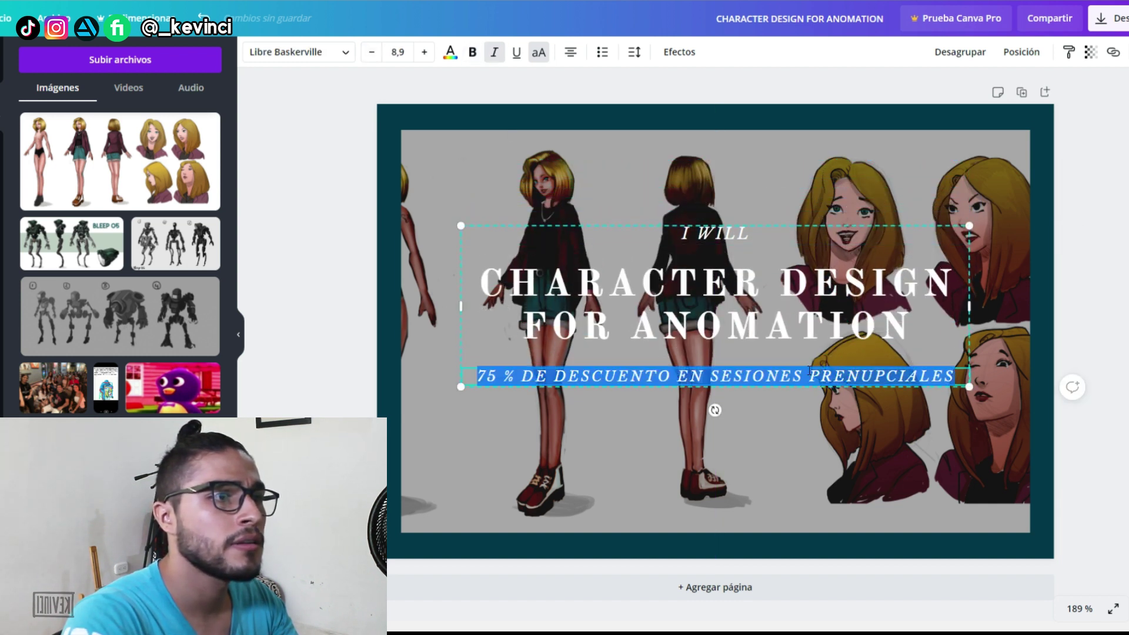
key(BackSpace)
text(KEVINCI)
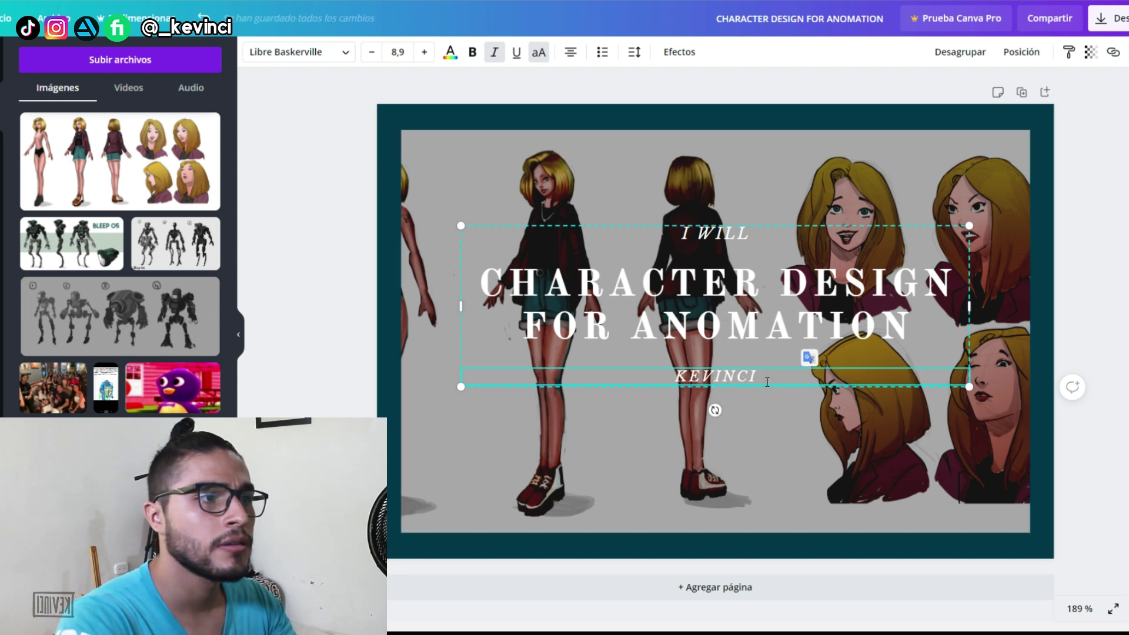
Add a square shape and resize it into a band spanning the photo's full width, just tall enough to cover the title.
click(9, 118)
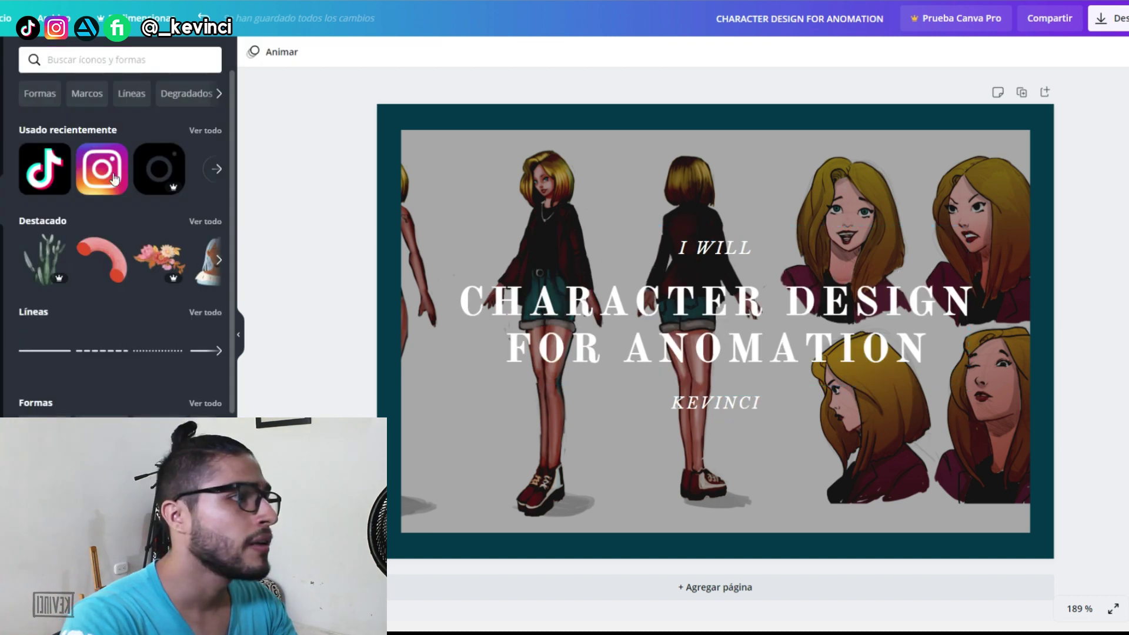
drag(101, 419, 429, 224)
drag(523, 200, 529, 264)
drag(651, 359, 1029, 359)
drag(715, 449, 715, 386)
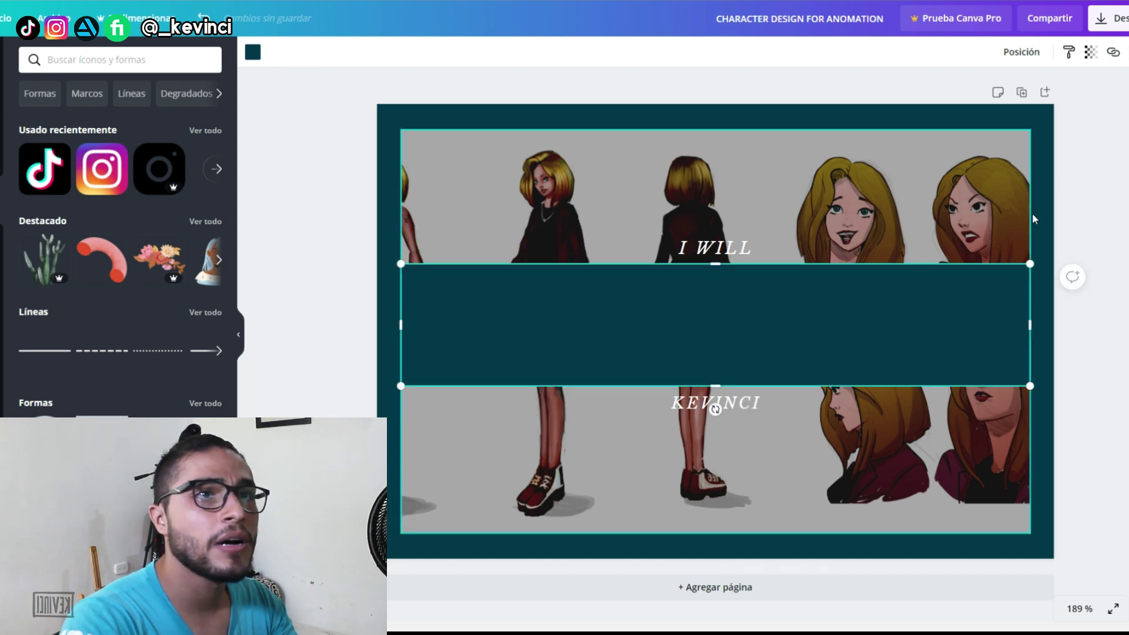
Send the band behind the title text and reduce its opacity so the photo shows through.
click(1026, 52)
click(956, 97)
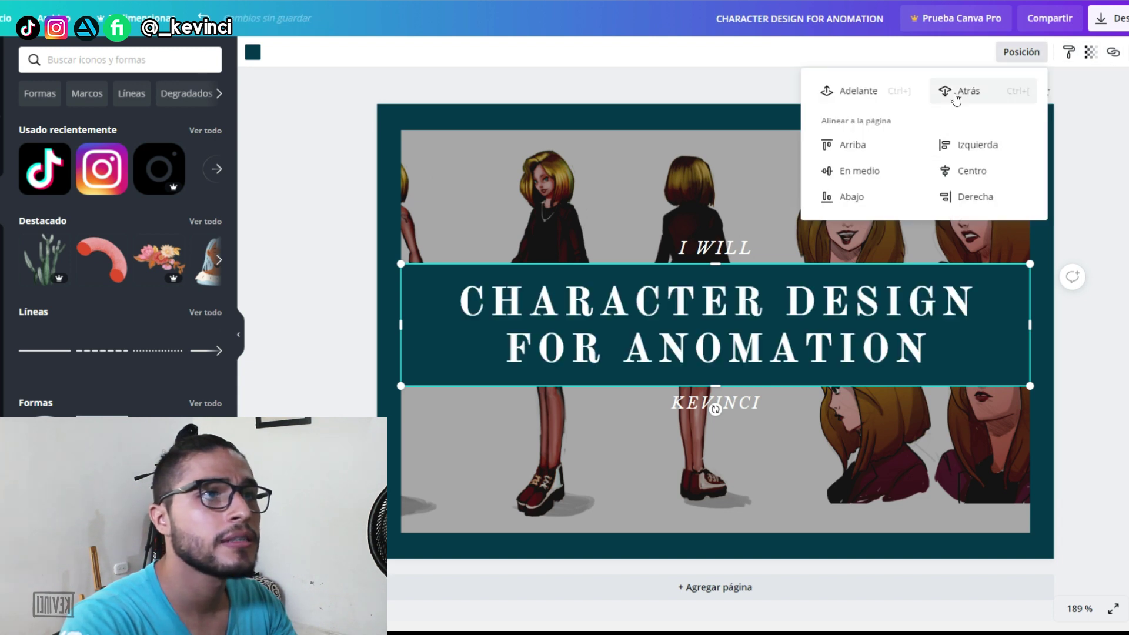
click(1007, 318)
click(1091, 51)
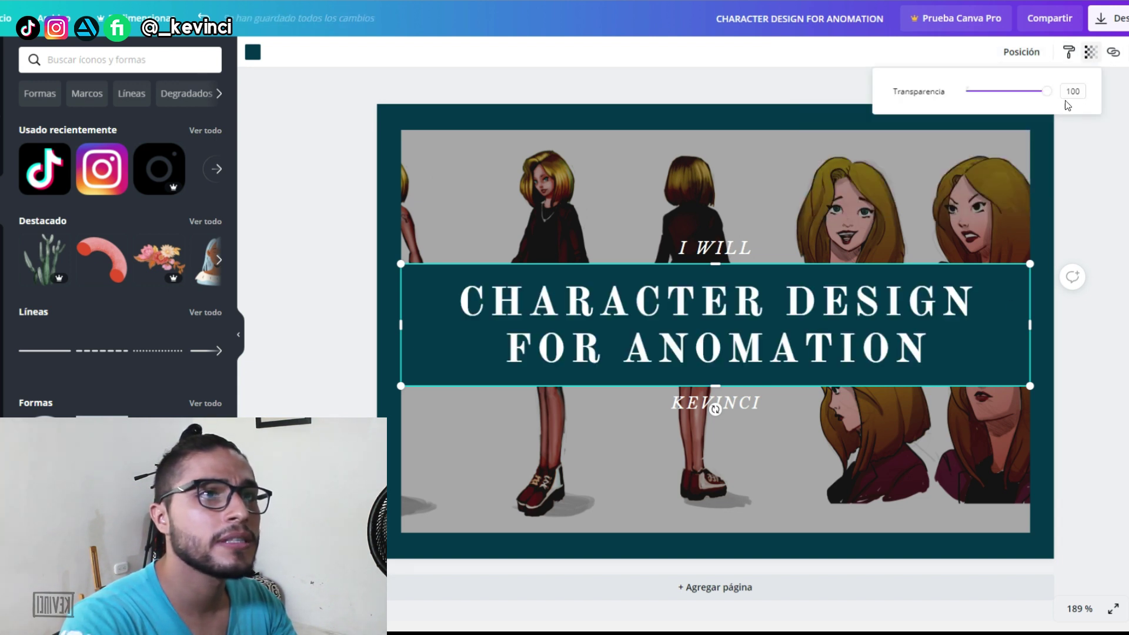
drag(1049, 96, 1003, 99)
key(Escape)
key(Escape)
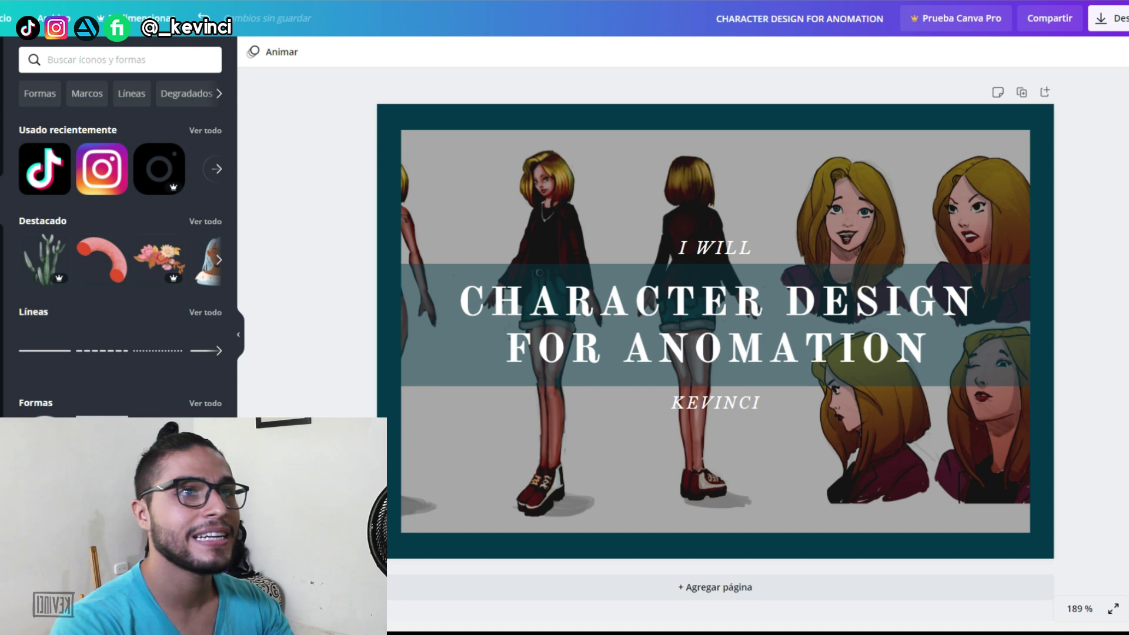
Download the design as a PNG and upload CHARACTER DESIGN FOR ANOMATION as the first gig photo in Fiverr.
click(1120, 18)
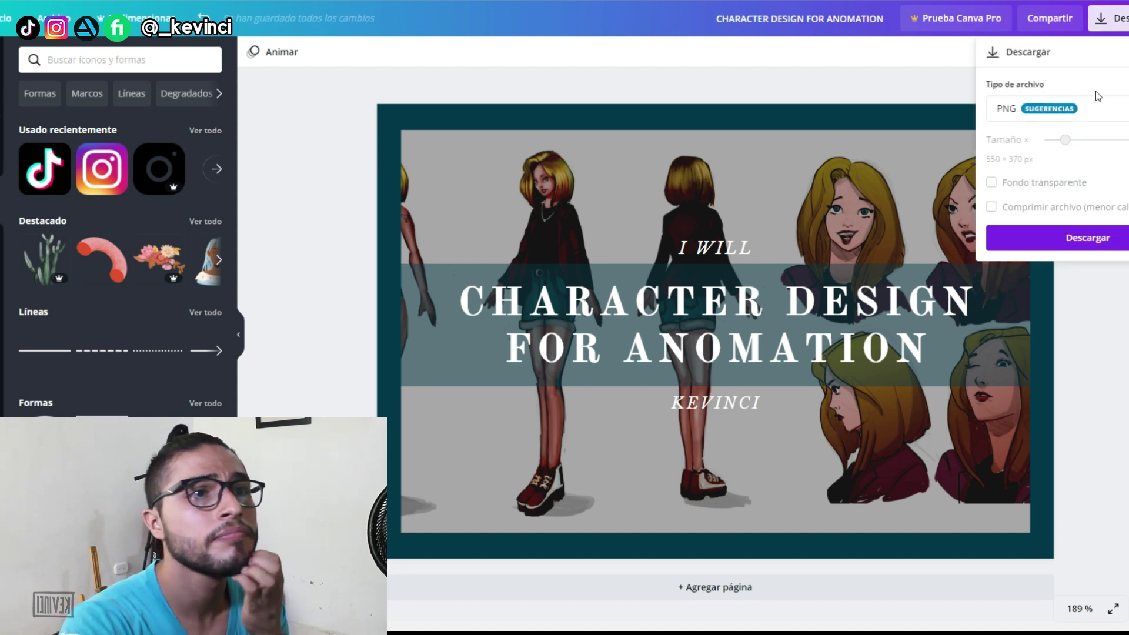
click(1086, 238)
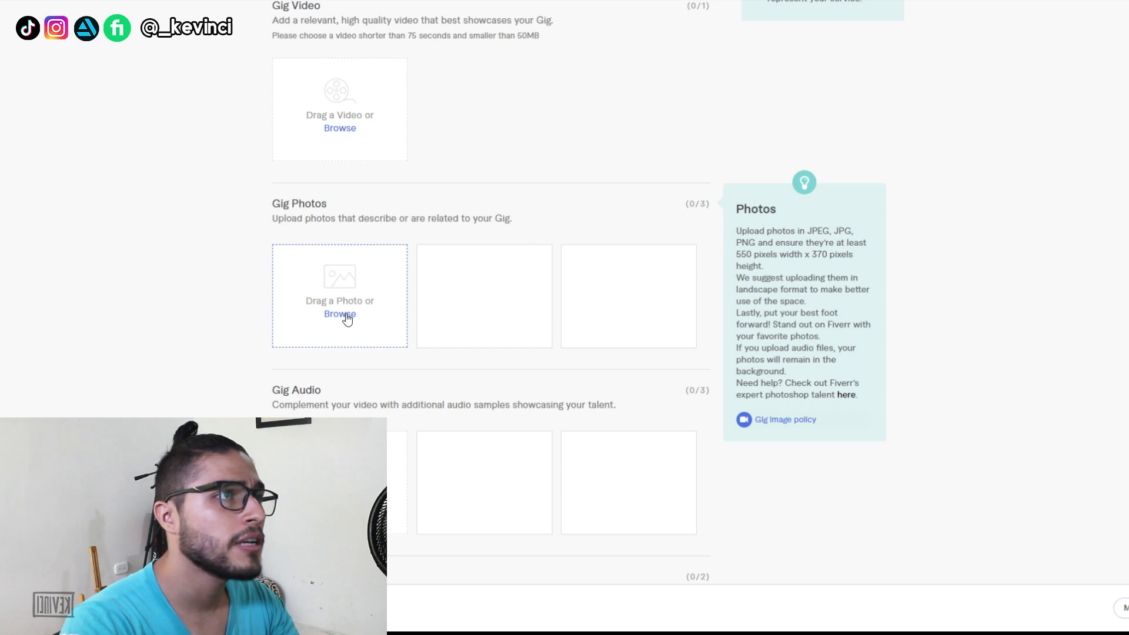
click(346, 315)
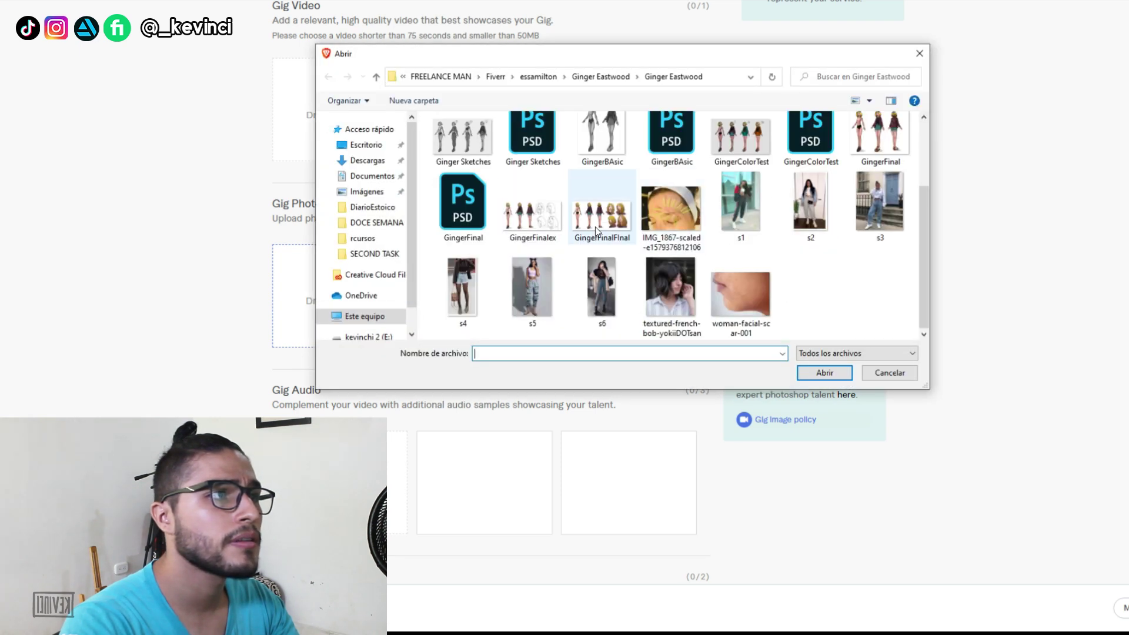
click(495, 72)
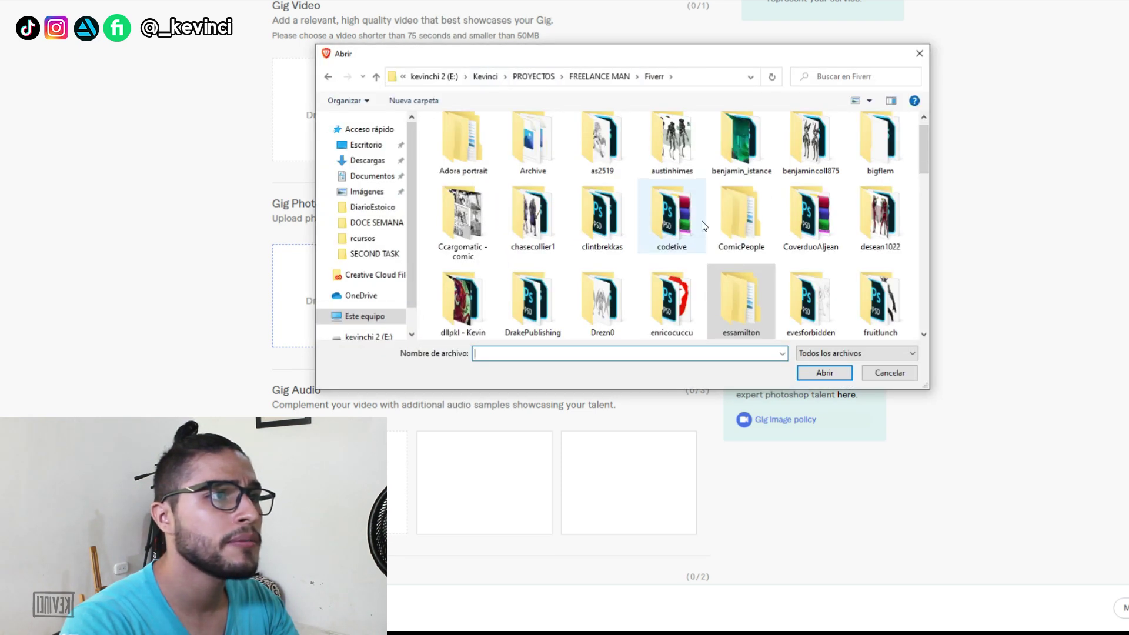
scroll(676, 235, down, 10)
click(740, 276)
click(741, 194)
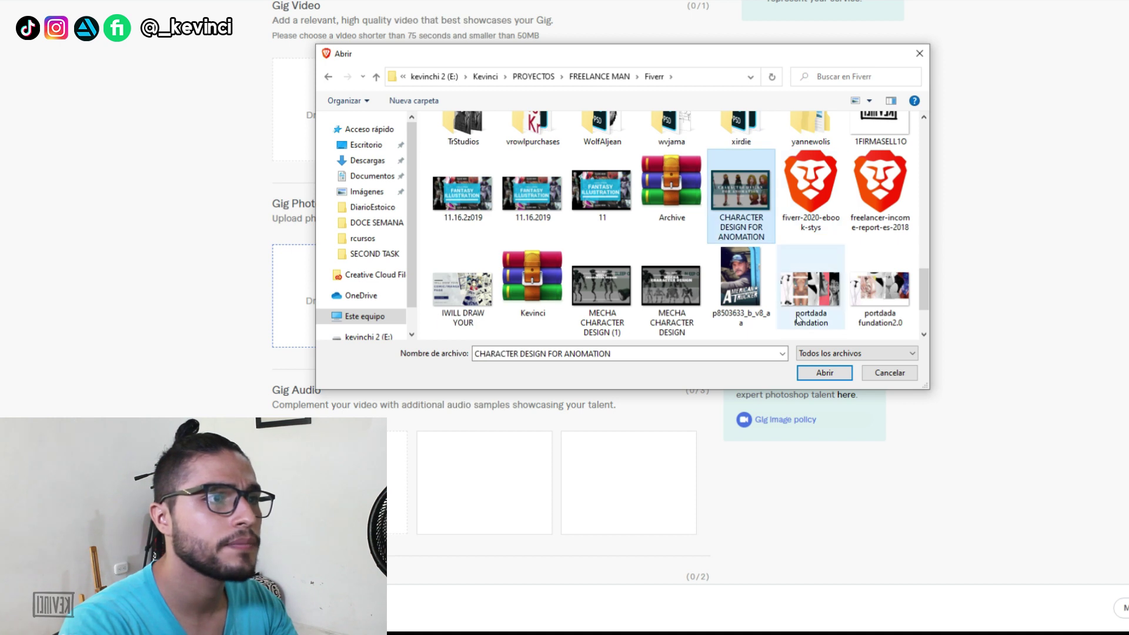
double_click(741, 220)
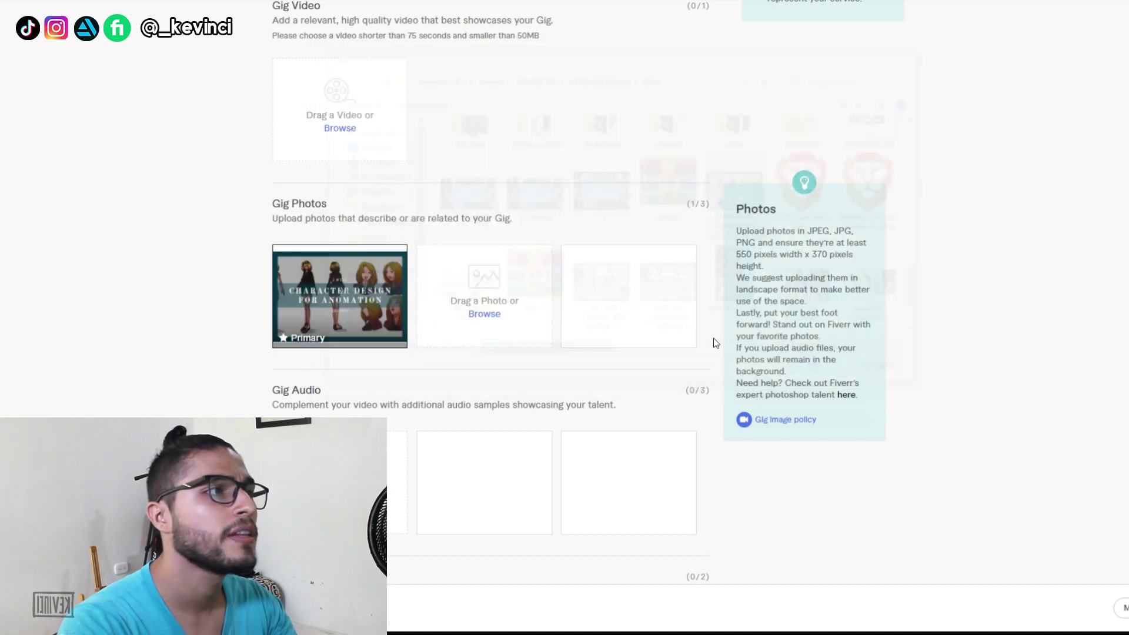
Upload the Marina Luciana FINAL character sheet from the essamilton project folder as the second gig photo.
click(482, 312)
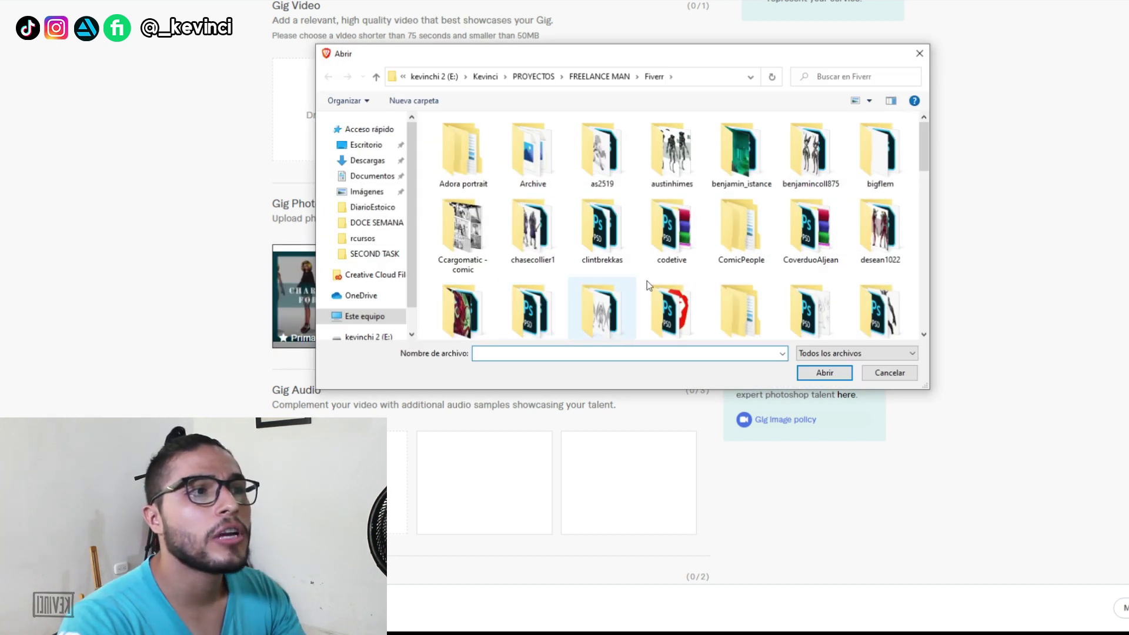
scroll(698, 256, down, 1)
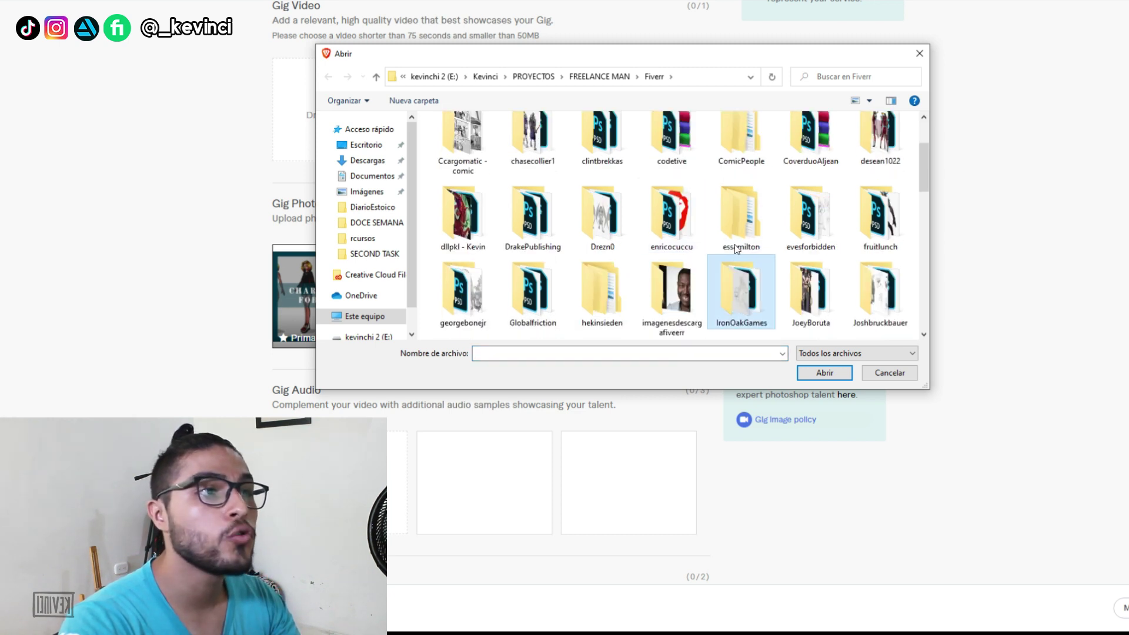
double_click(735, 241)
double_click(525, 180)
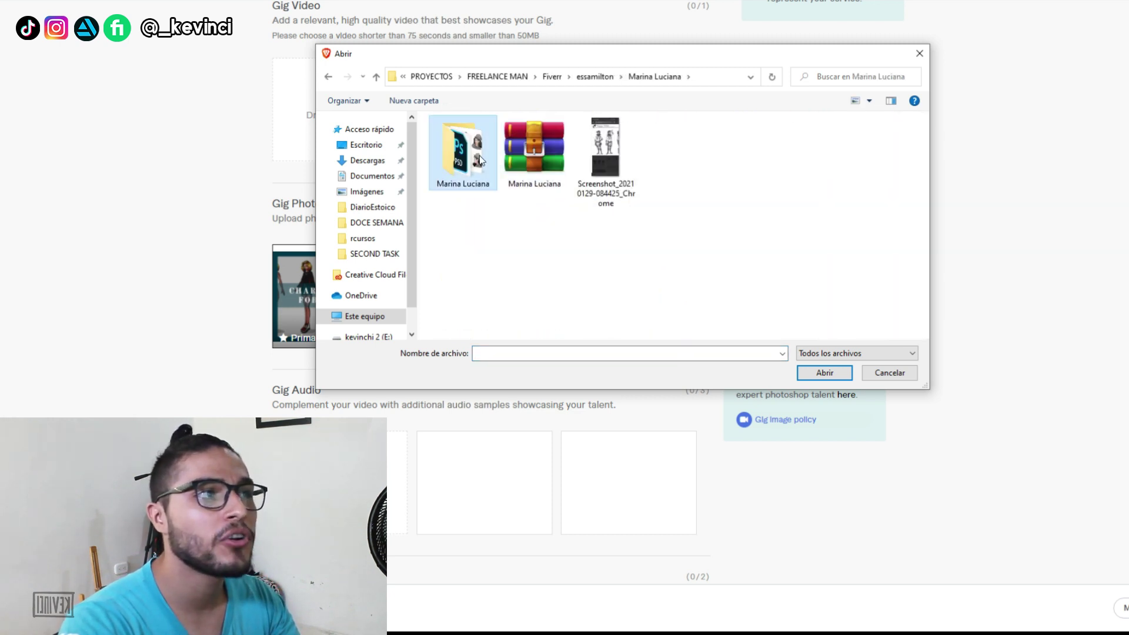
double_click(462, 154)
key(alt+Left)
click(547, 171)
click(822, 372)
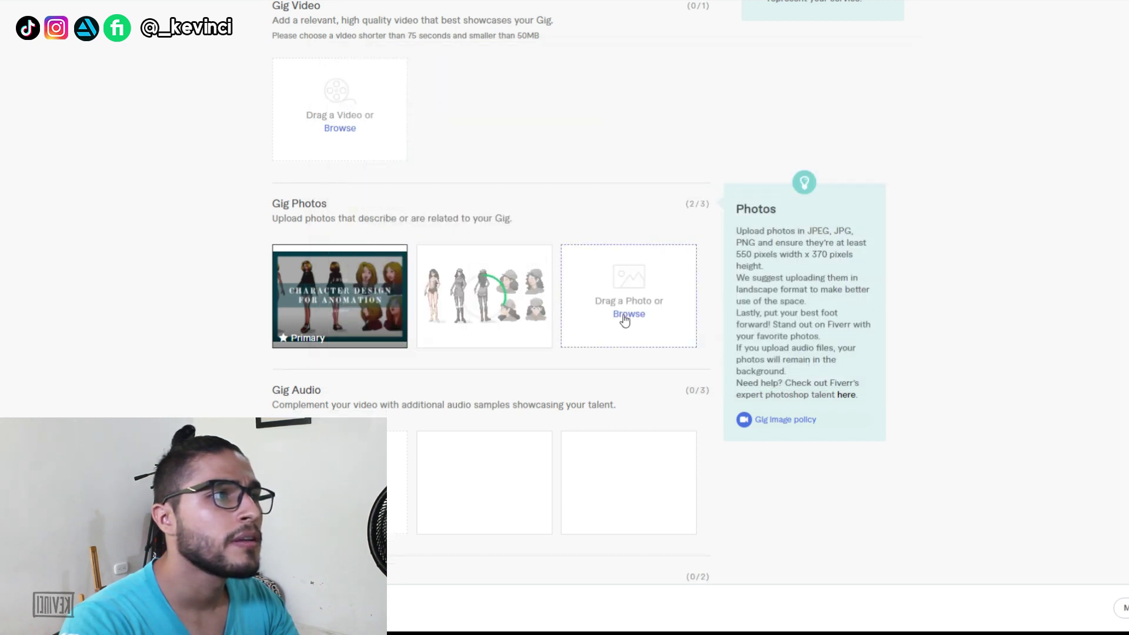
Upload the ViolaFinal image from the outer Viola Luciana folder as the third gig photo.
click(624, 315)
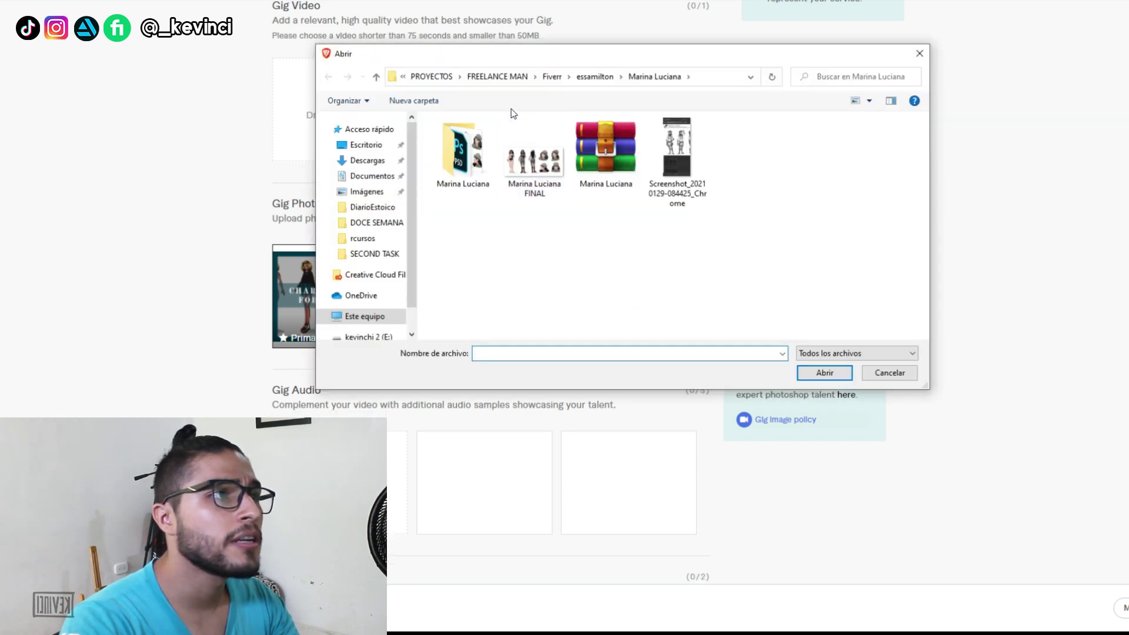
click(593, 78)
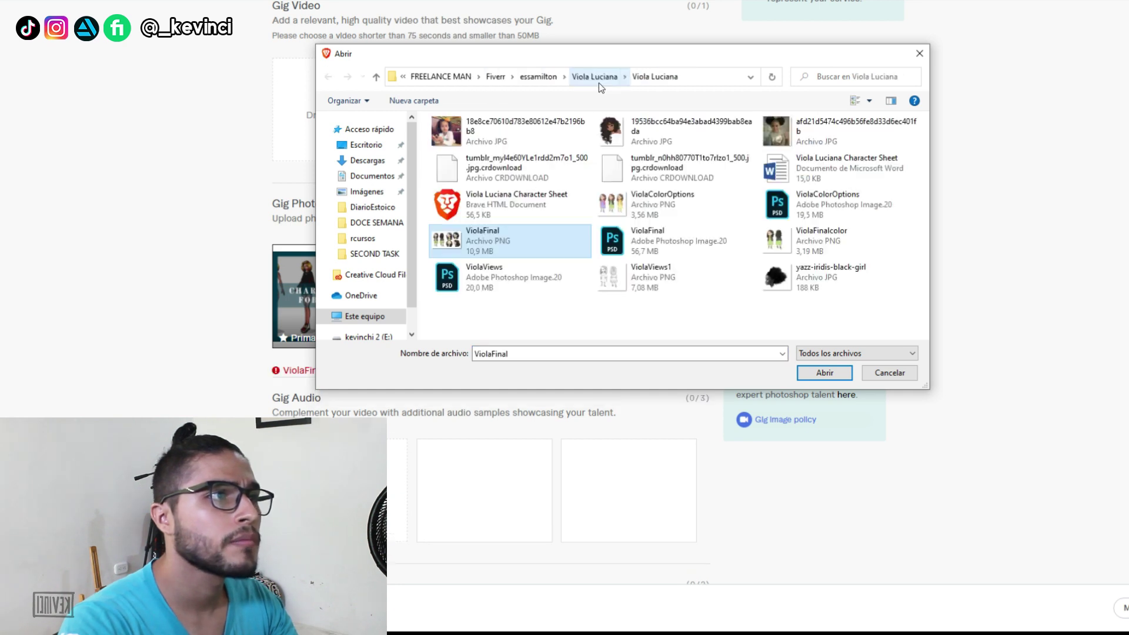
click(599, 80)
click(818, 166)
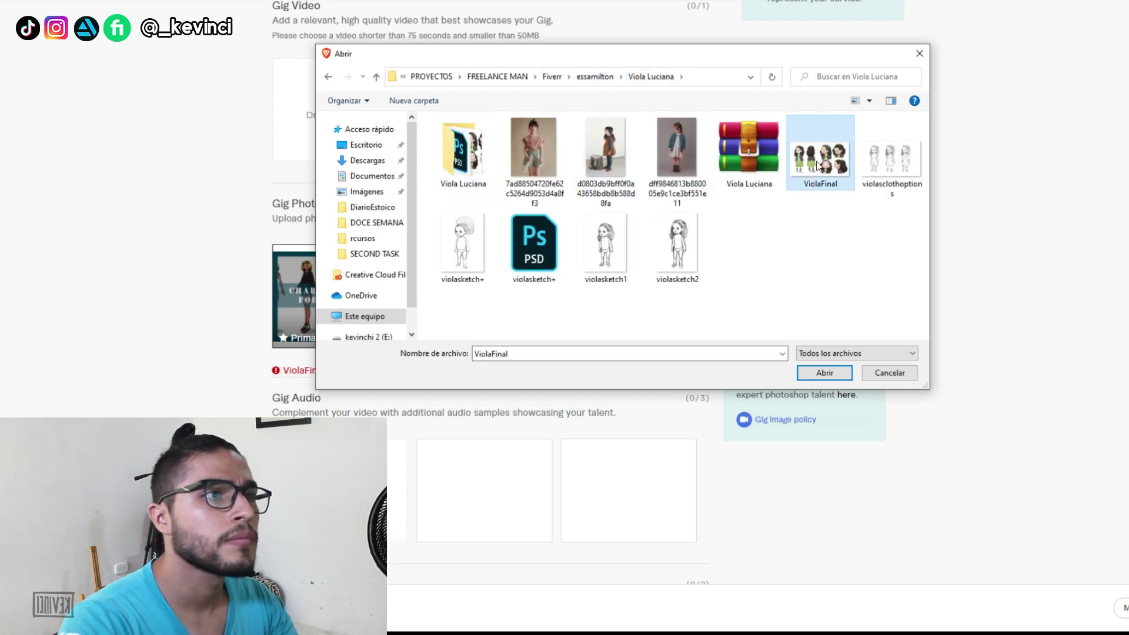
click(825, 374)
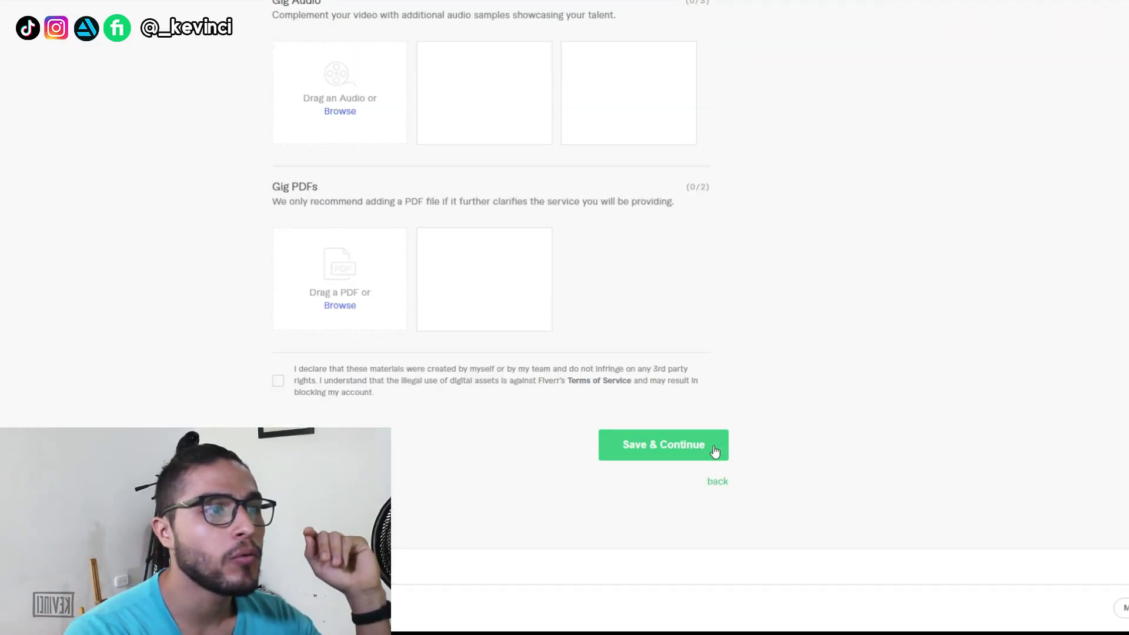
Agree to the declaration that the materials are original and save the gallery section.
click(714, 452)
scroll(714, 451, down, 2)
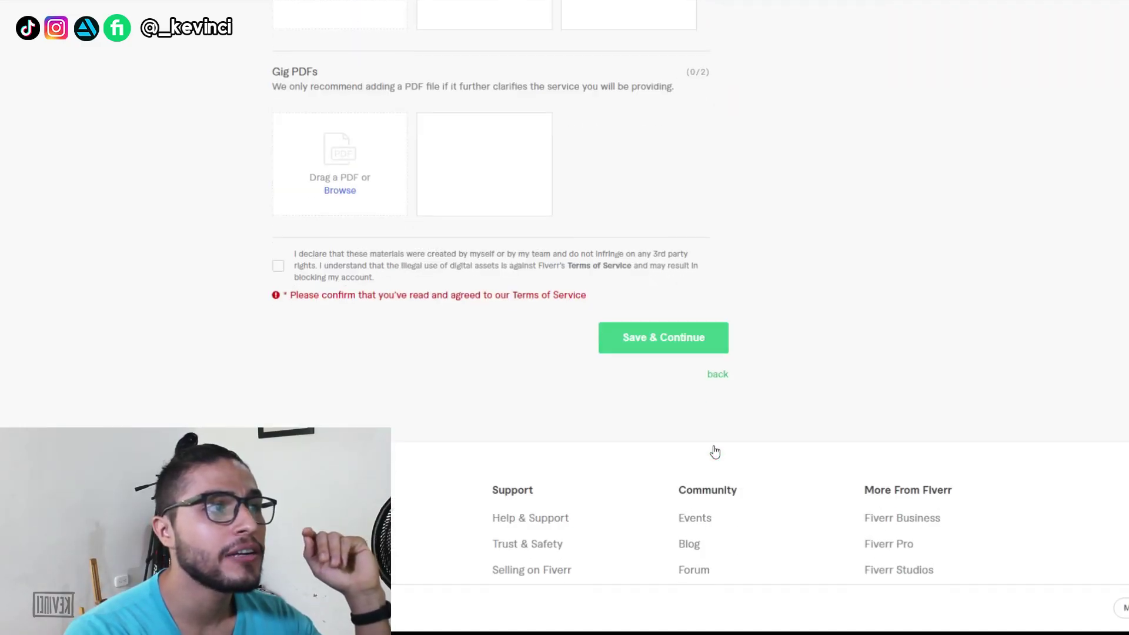
scroll(817, 313, up, 2)
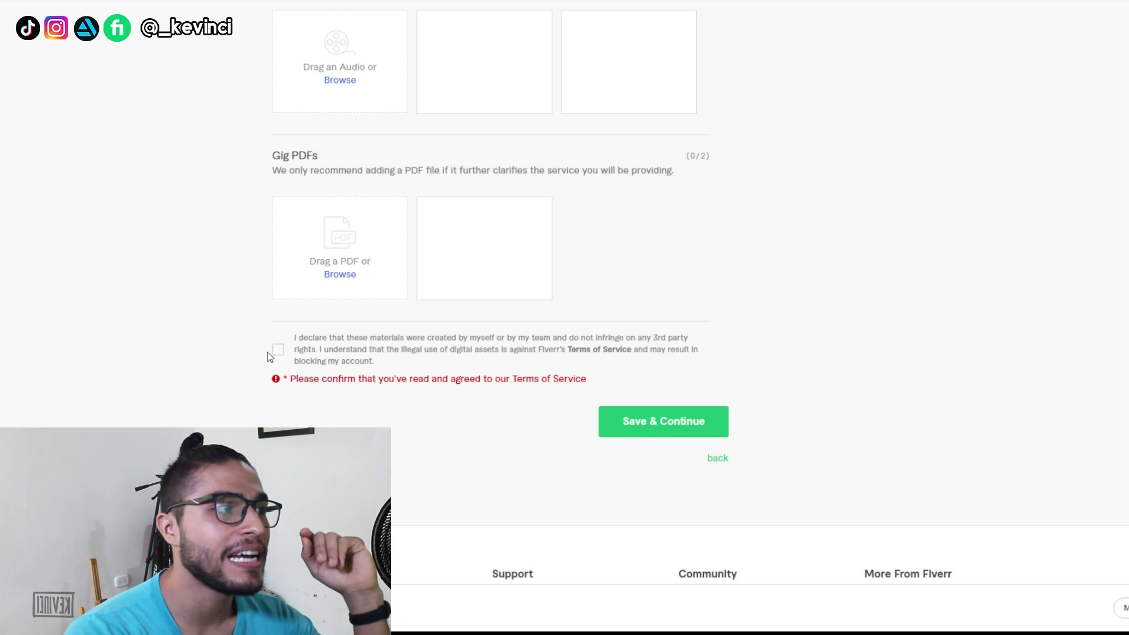
click(276, 354)
click(651, 423)
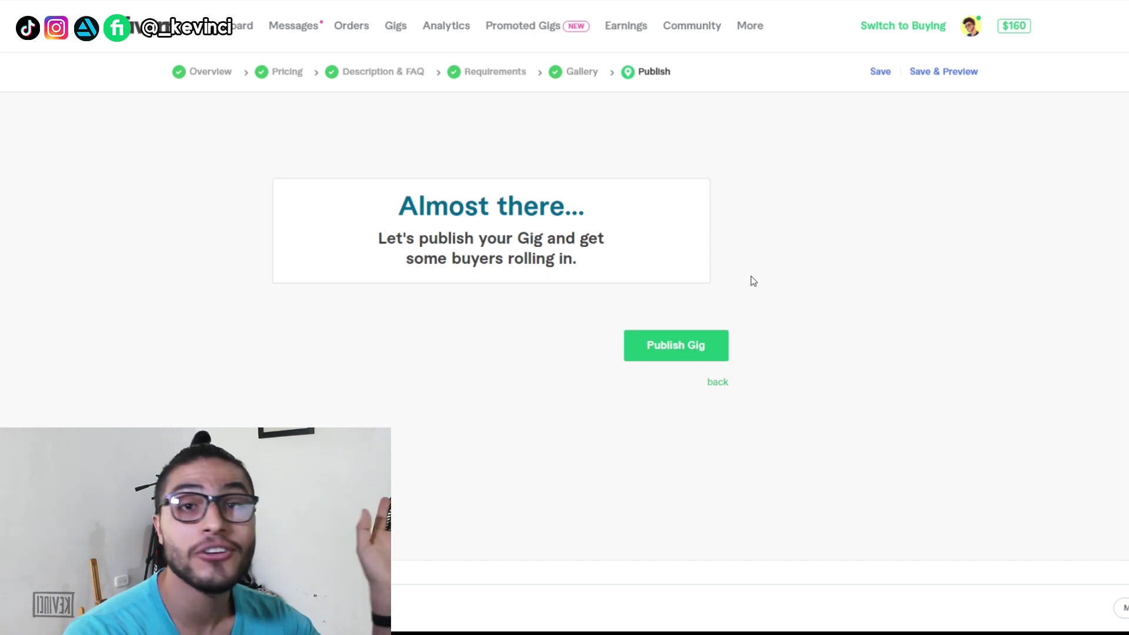
Publish the completed gig.
scroll(753, 281, down, 2)
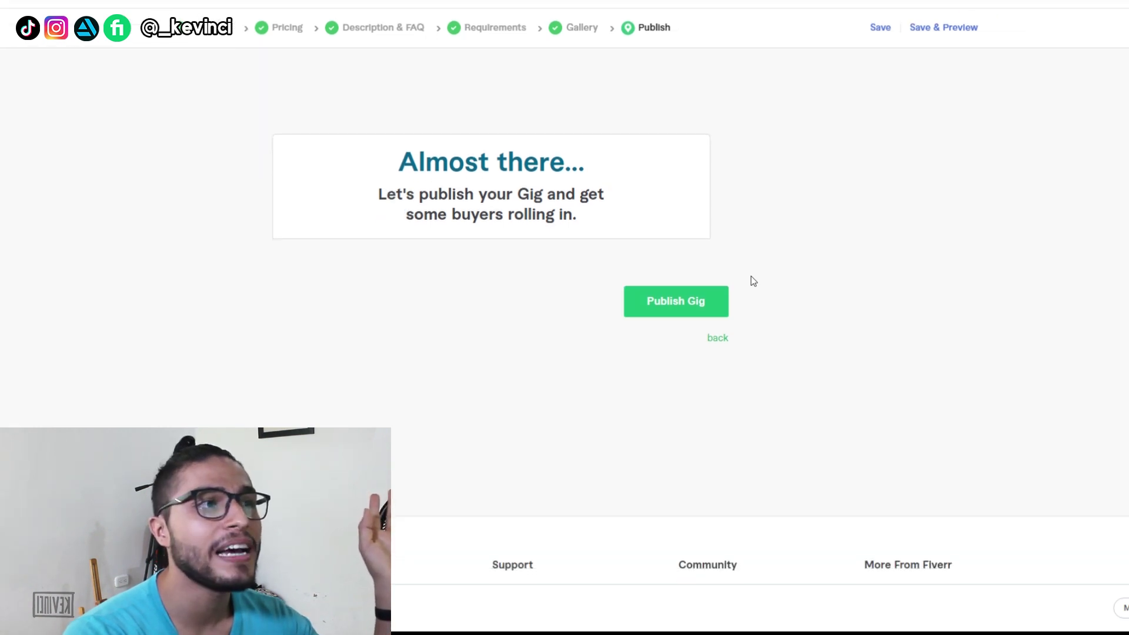
click(703, 261)
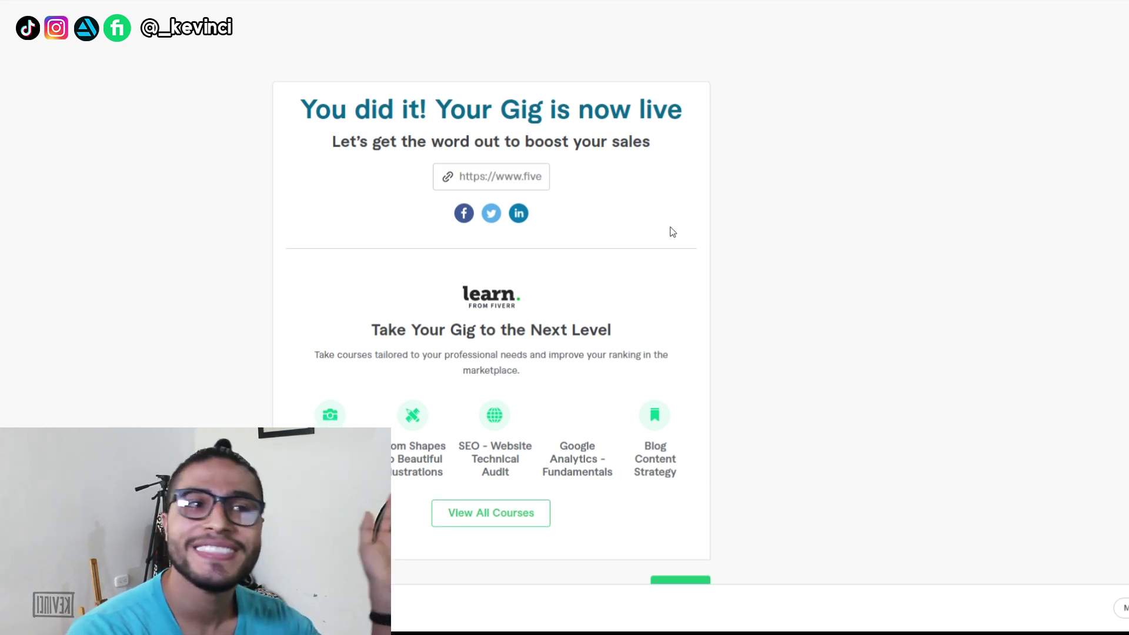
scroll(671, 232, down, 1)
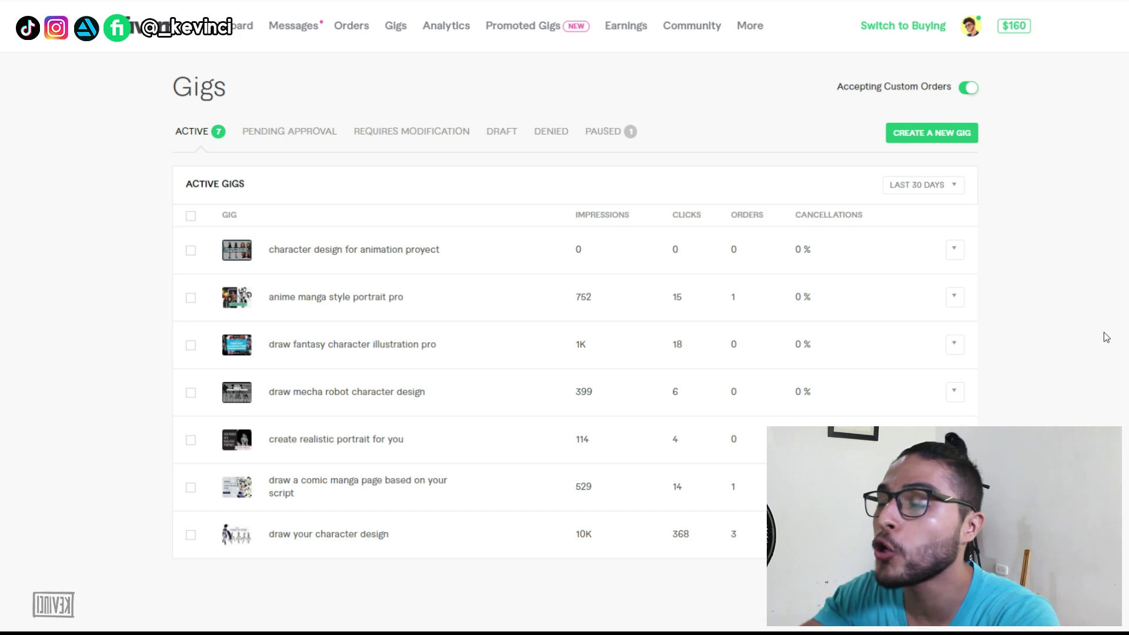
Review the active gigs' statistics and expand the details of the "draw your character design", mecha robot and animation character gigs.
scroll(859, 364, down, 1)
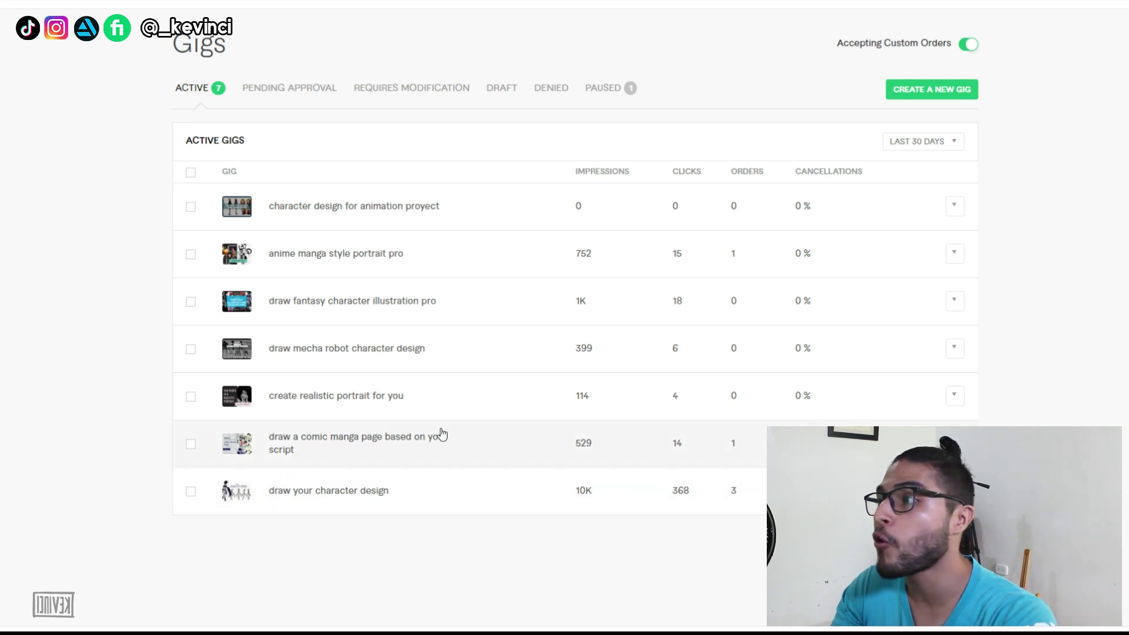
scroll(536, 472, up, 1)
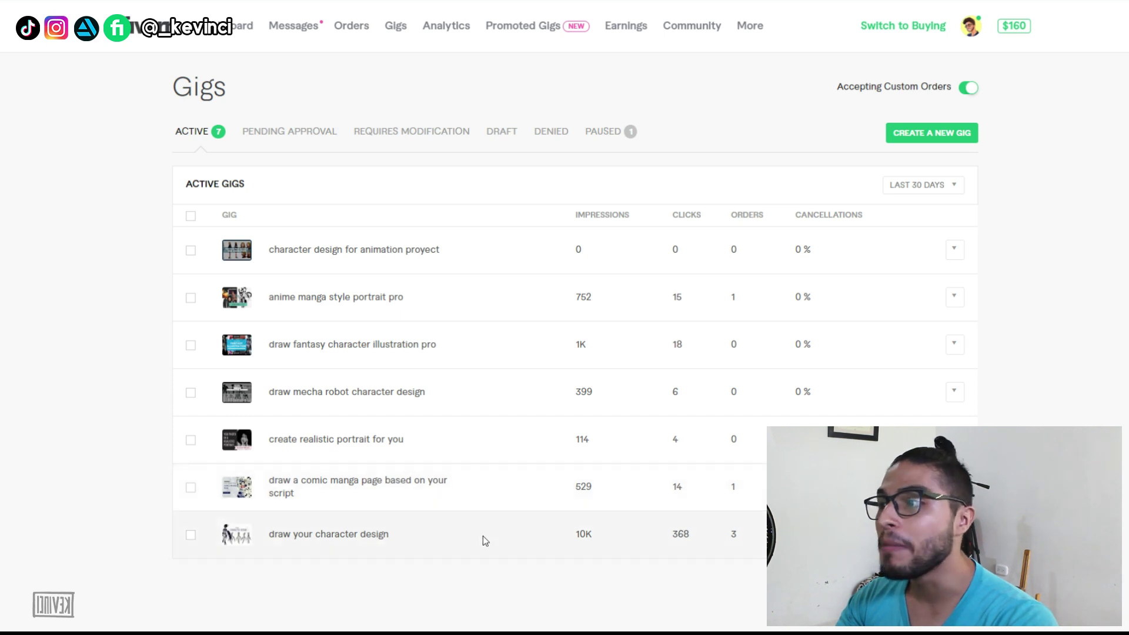
scroll(435, 522, down, 1)
scroll(436, 522, down, 1)
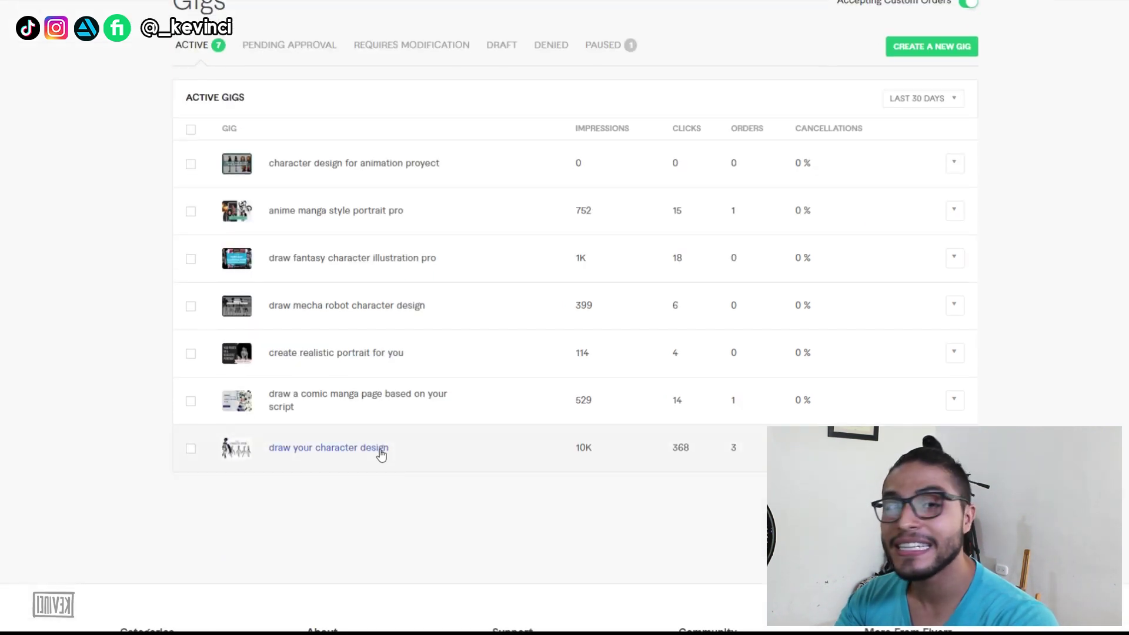
click(381, 454)
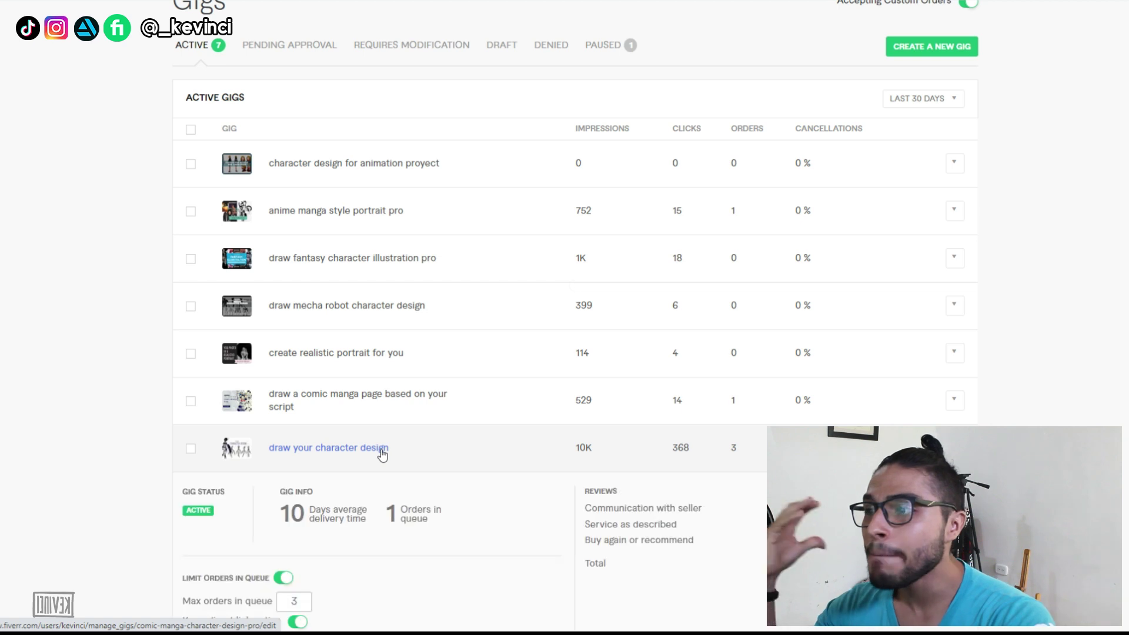
scroll(408, 453, down, 2)
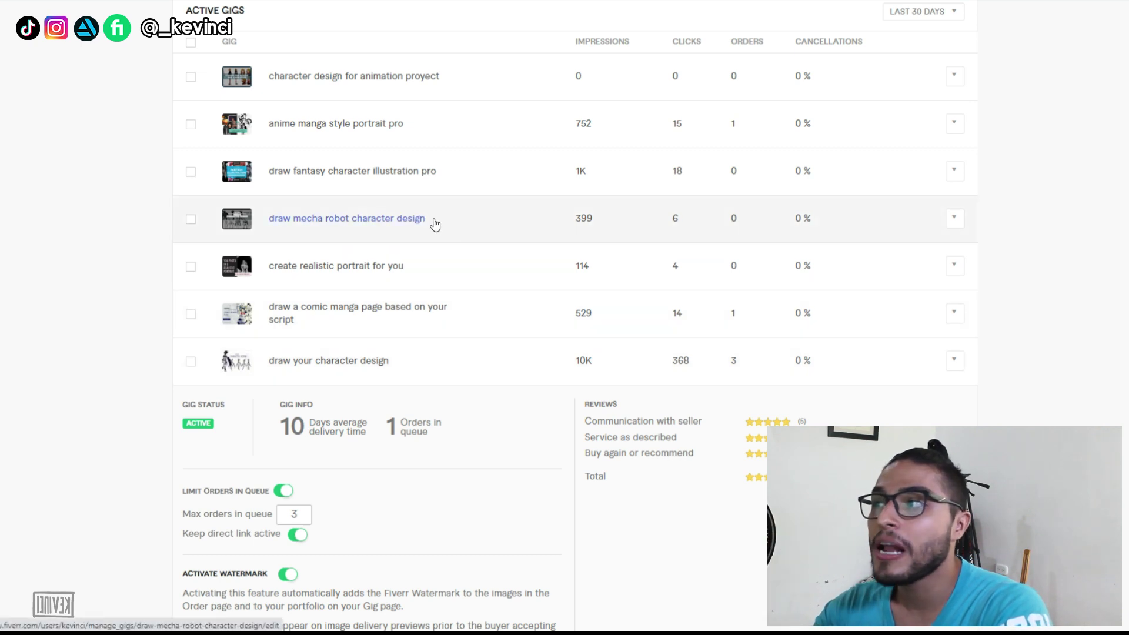
click(434, 223)
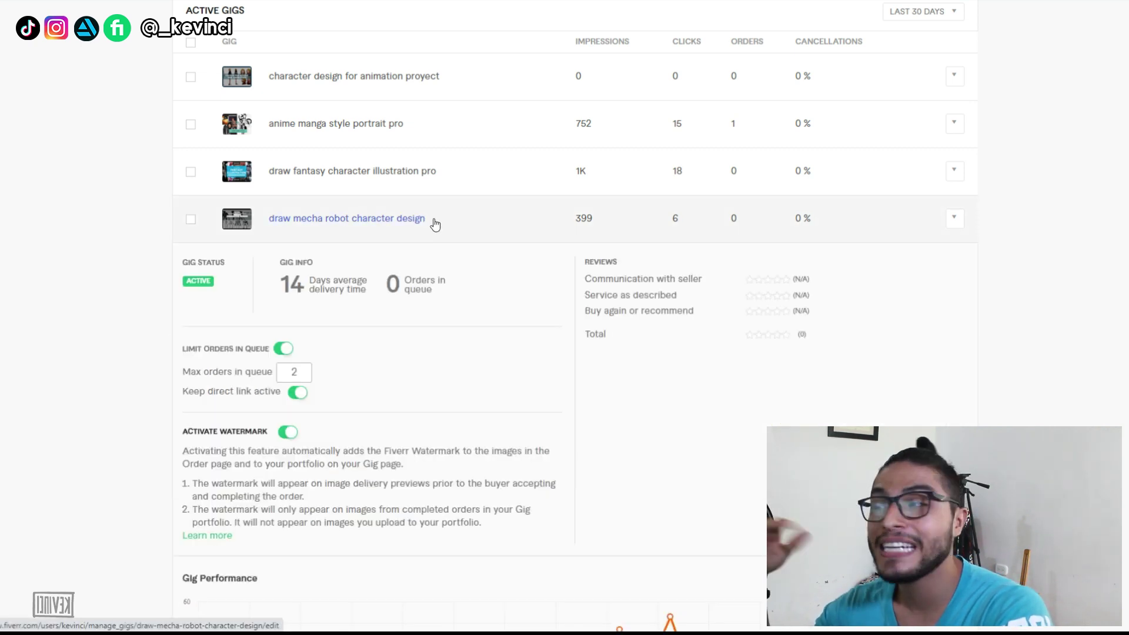
click(434, 222)
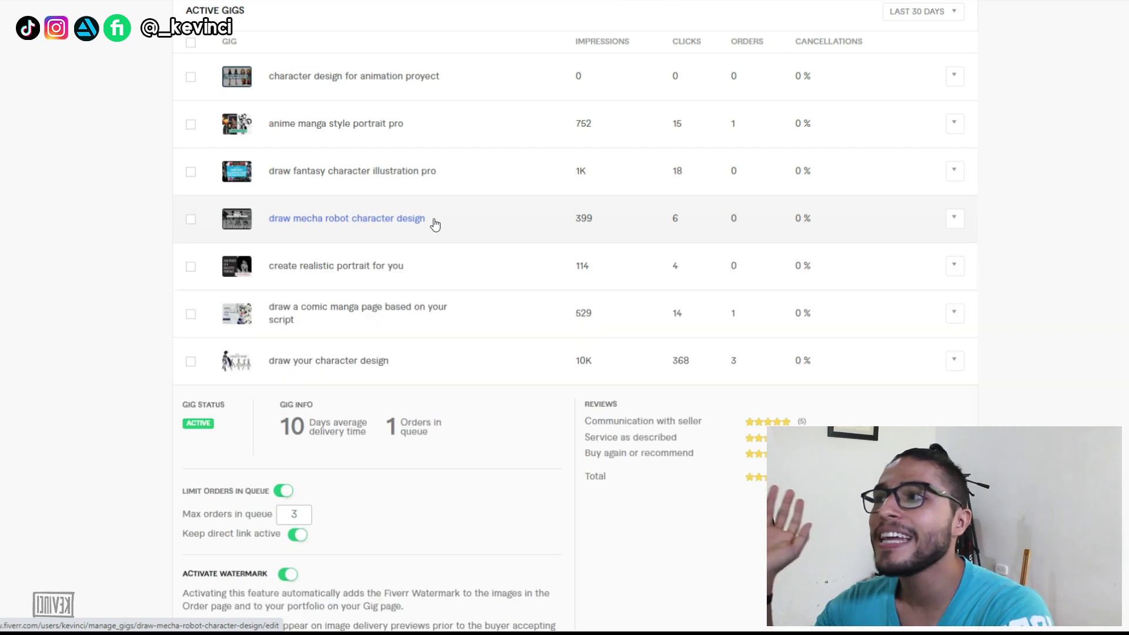
click(445, 83)
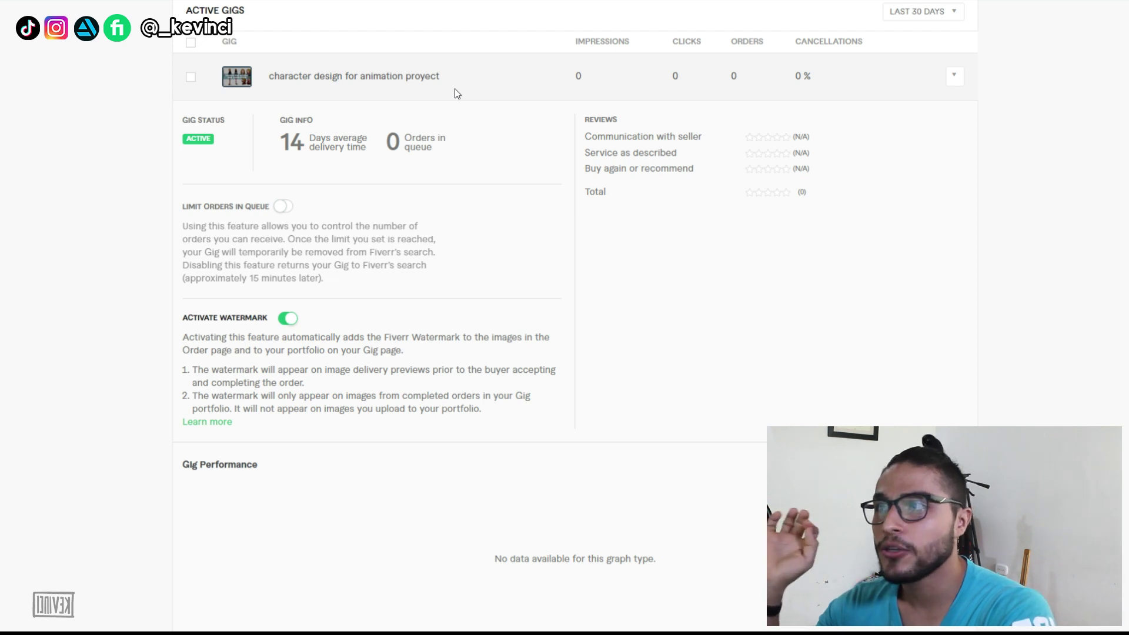
click(435, 77)
scroll(614, 90, up, 2)
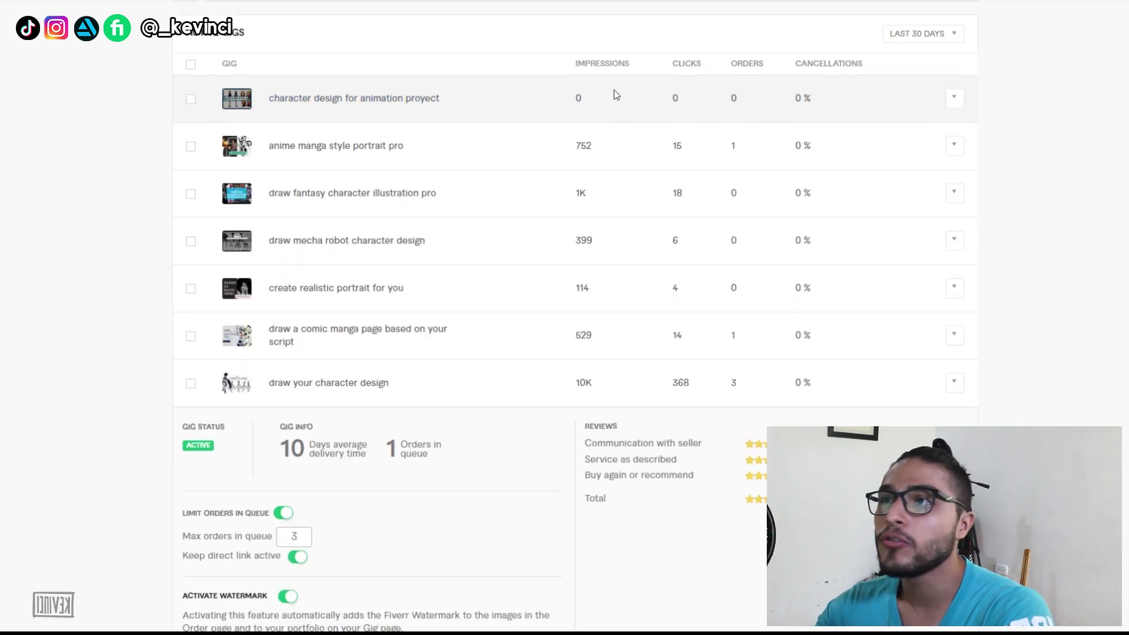